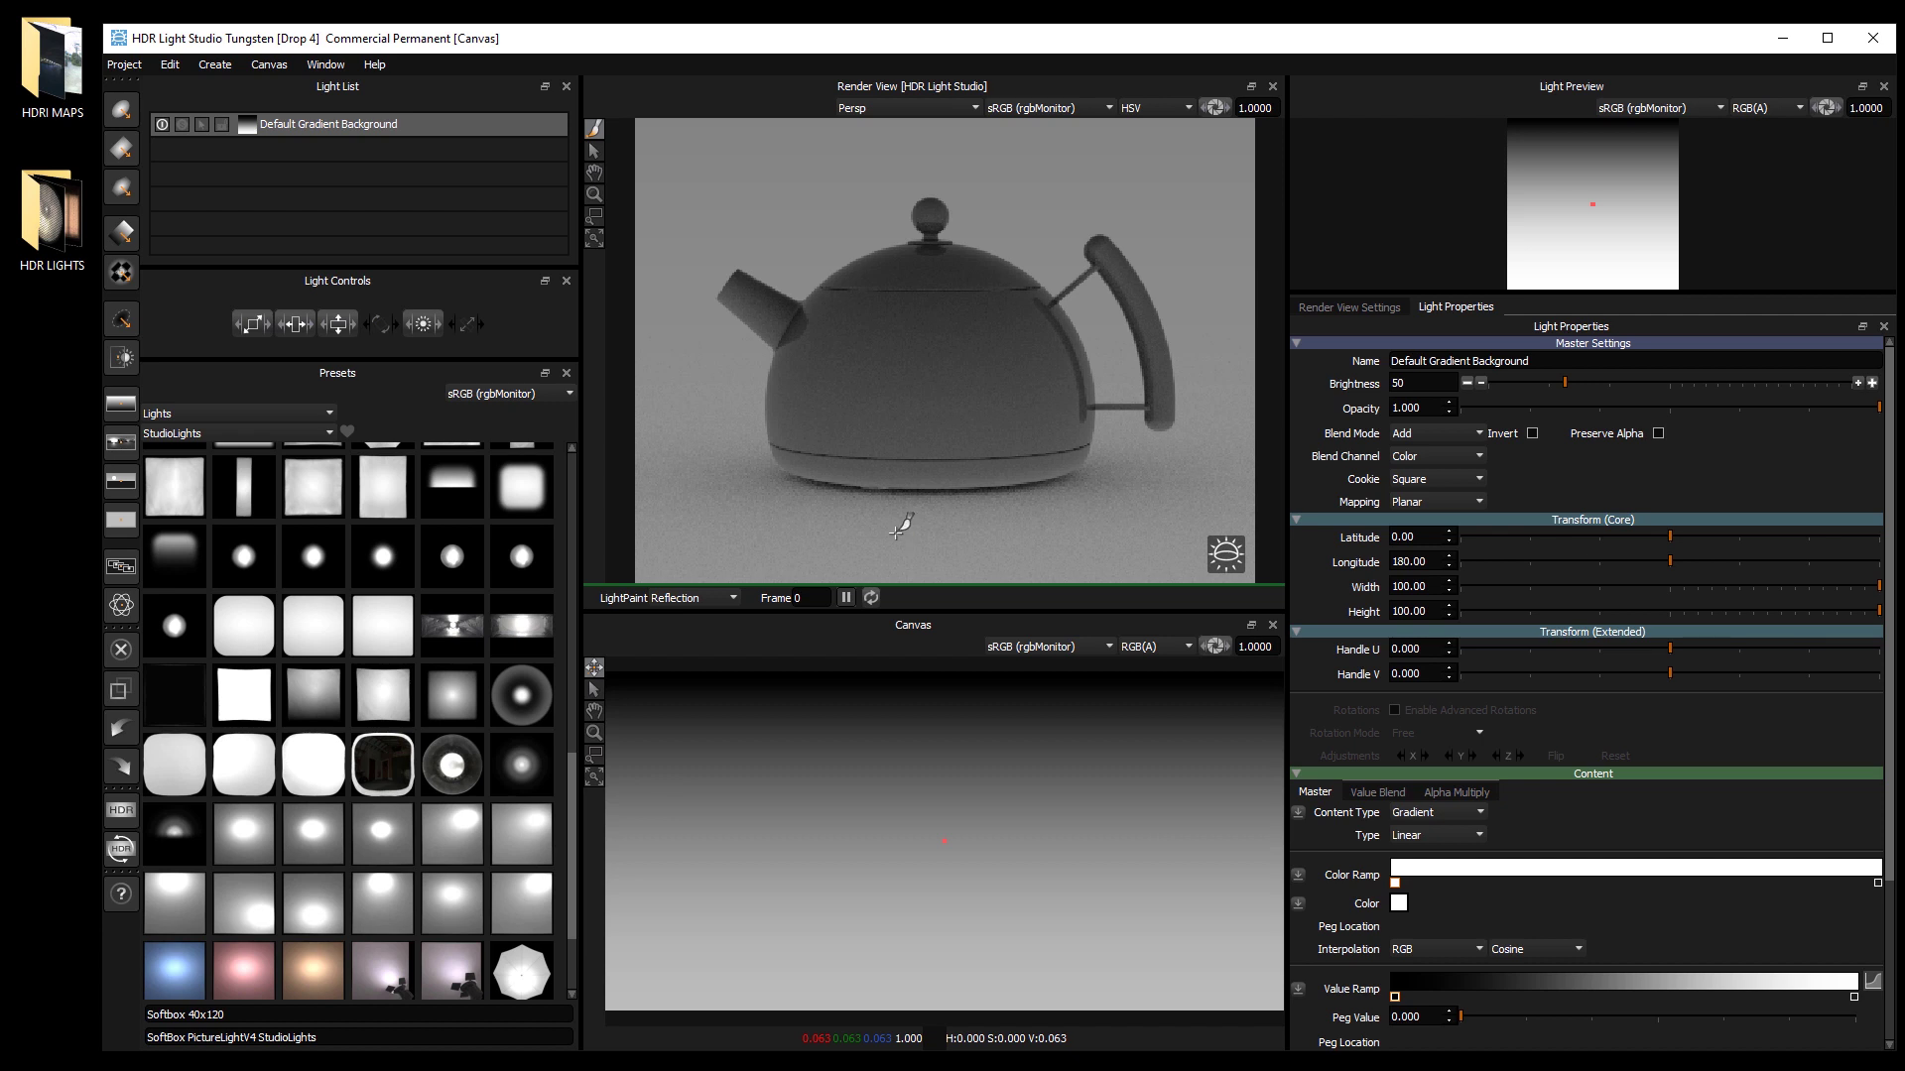
Step: Browse the studio light presets, including a reflector, then open the HDRI MAPS desktop folder
scroll(478, 573, down, 2)
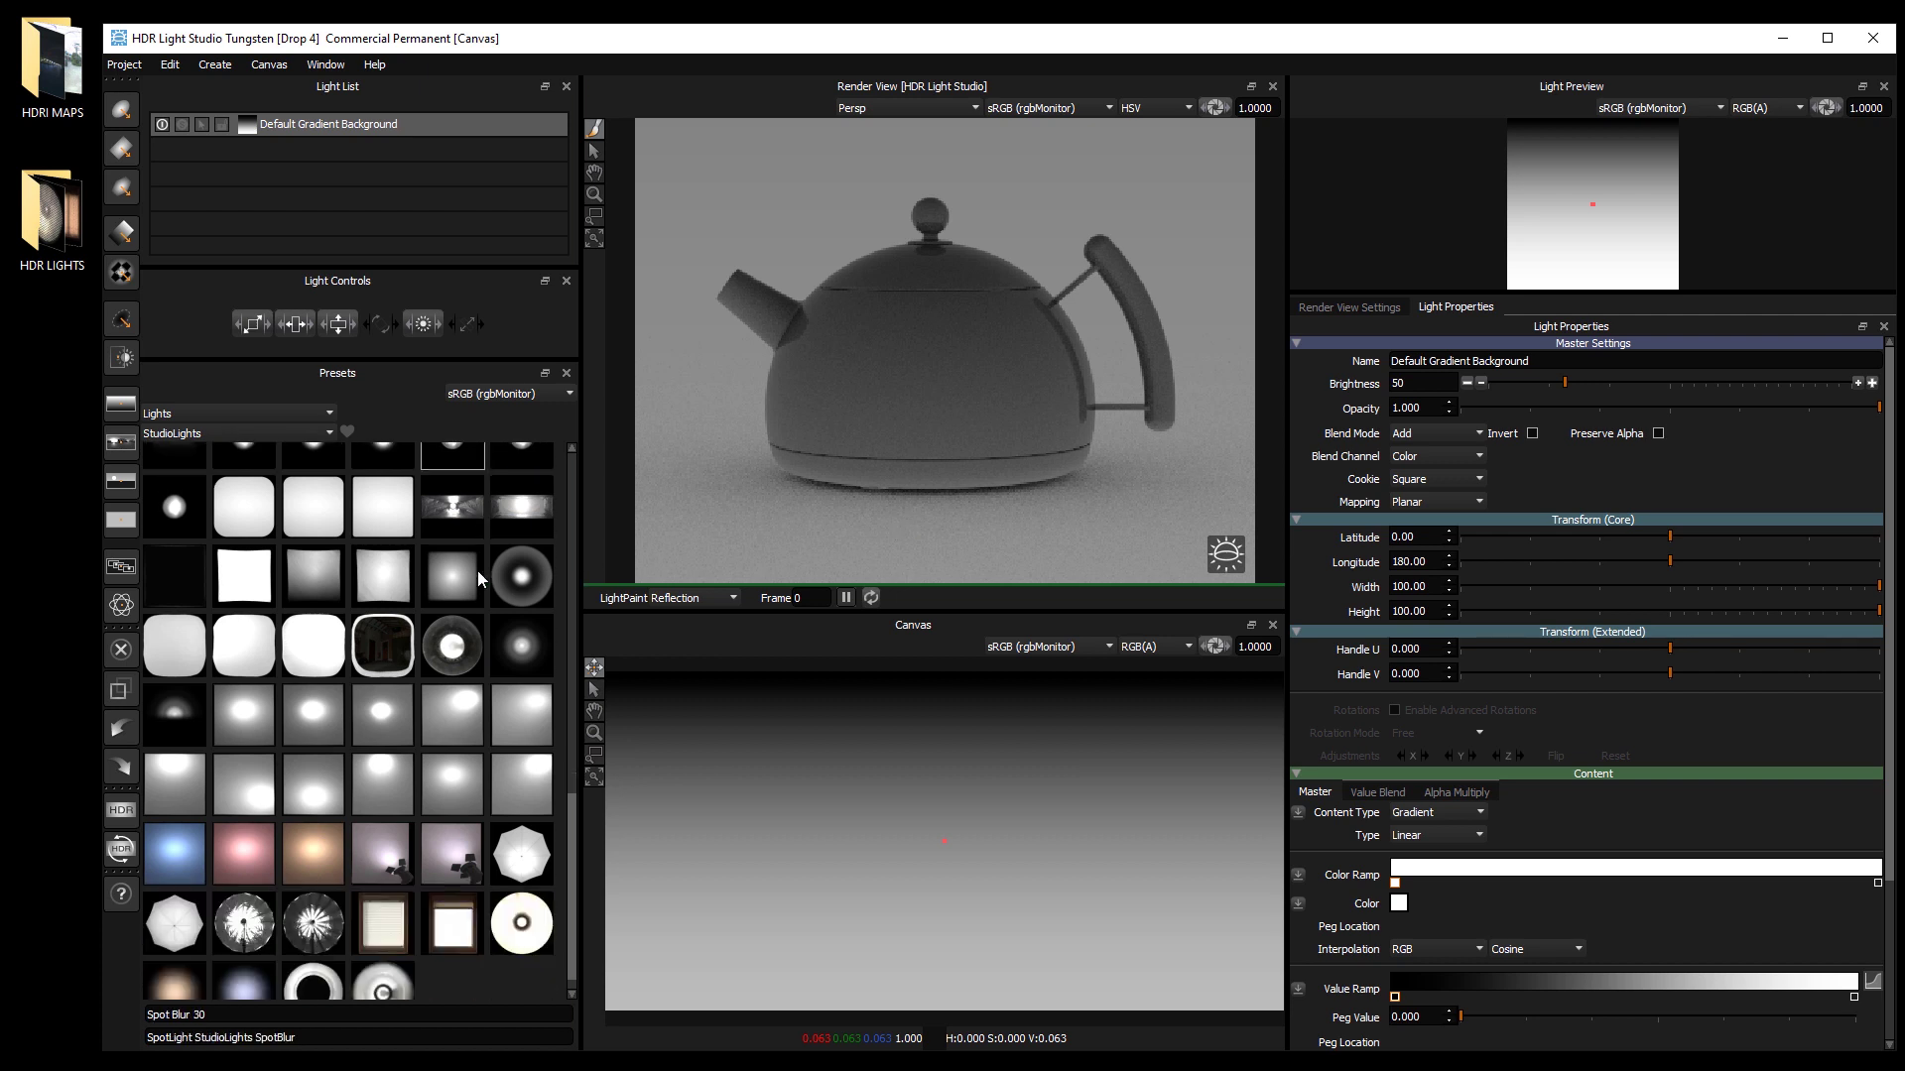
scroll(478, 576, up, 4)
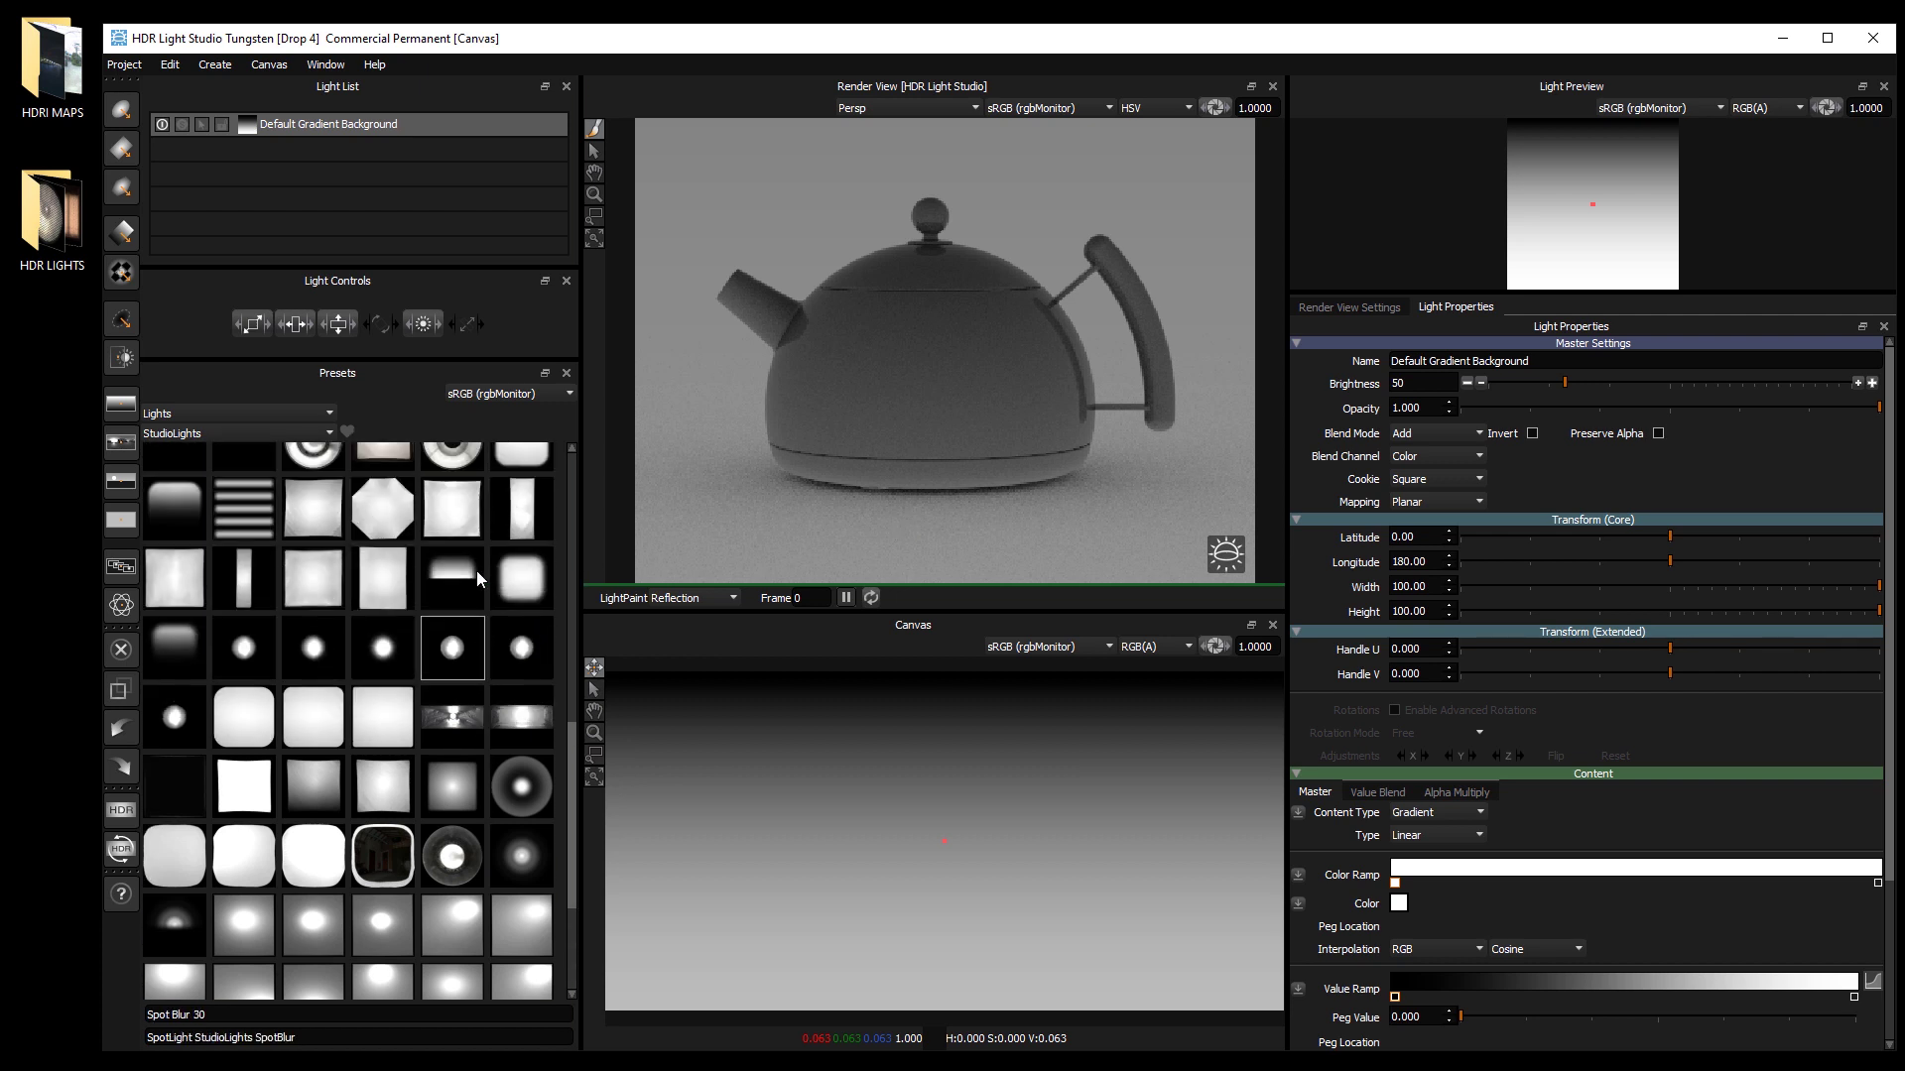
scroll(477, 575, up, 5)
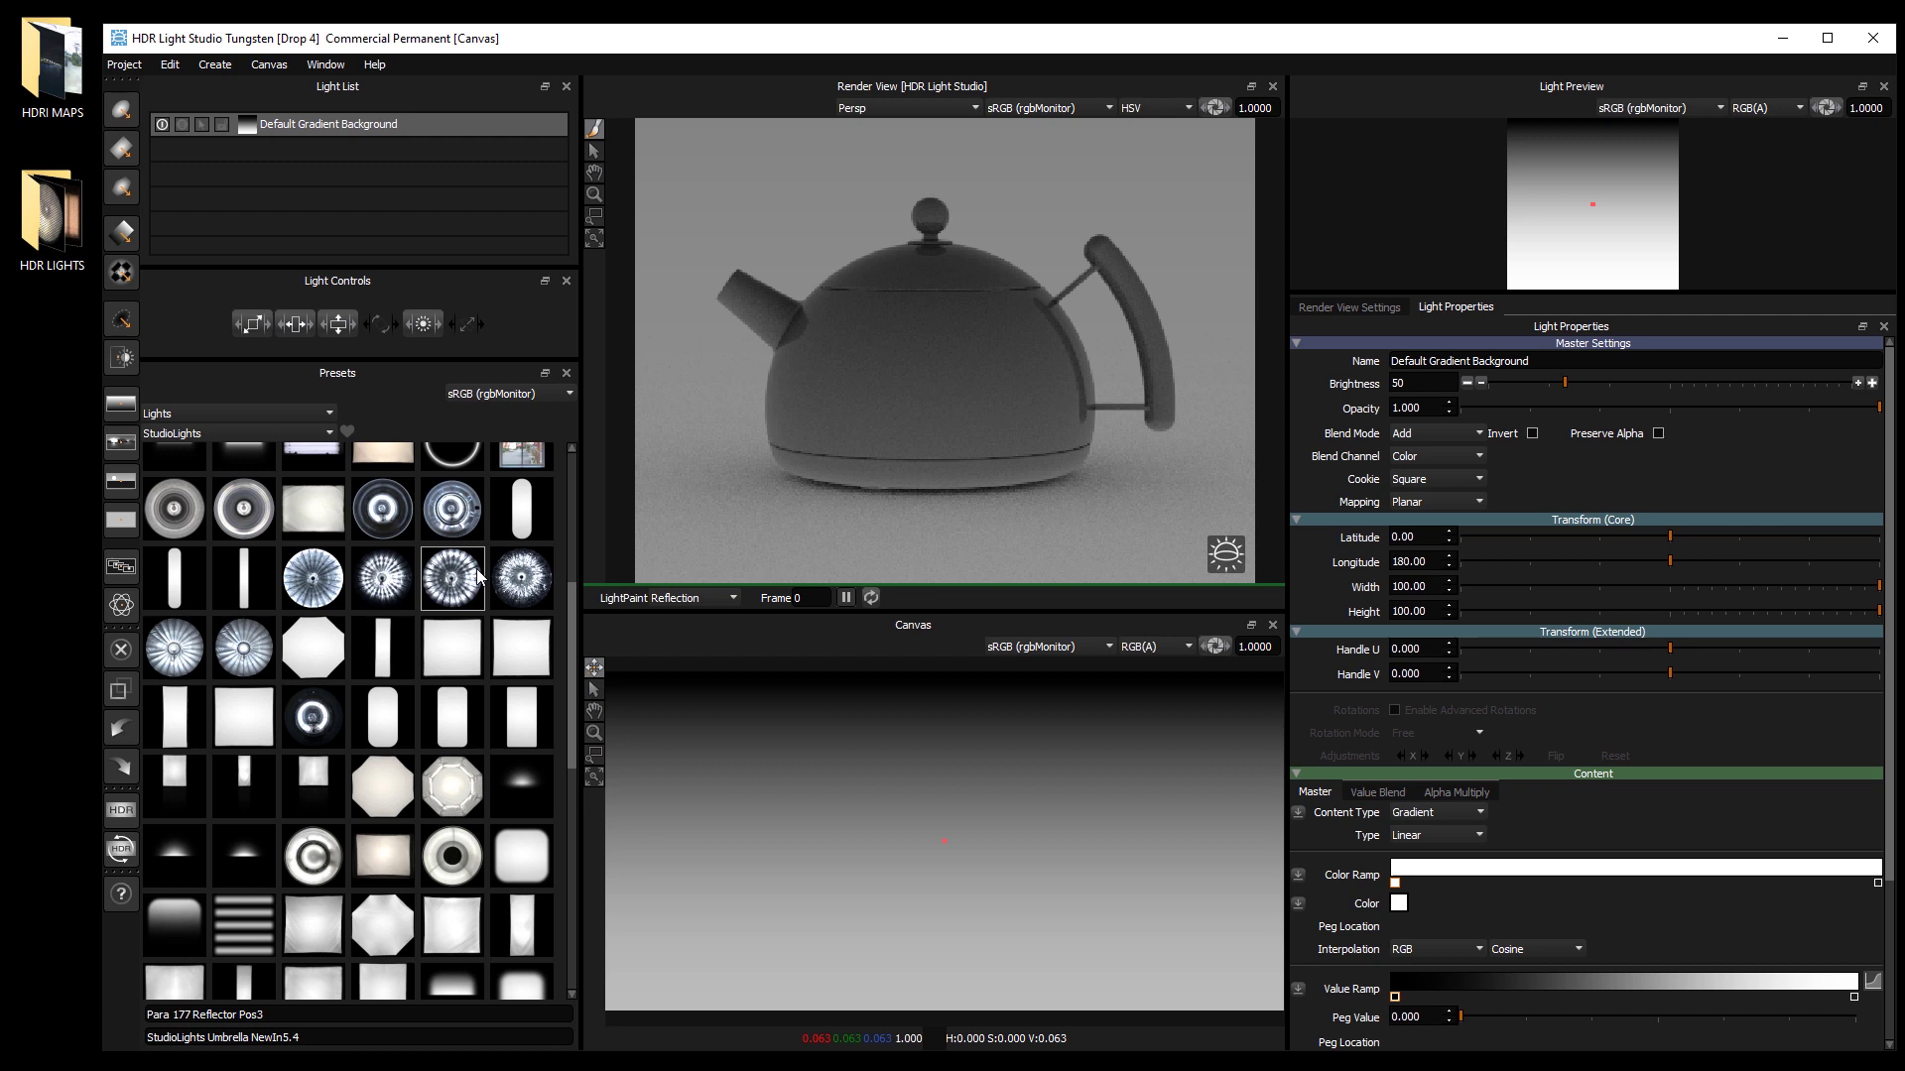
mouse_move(478, 575)
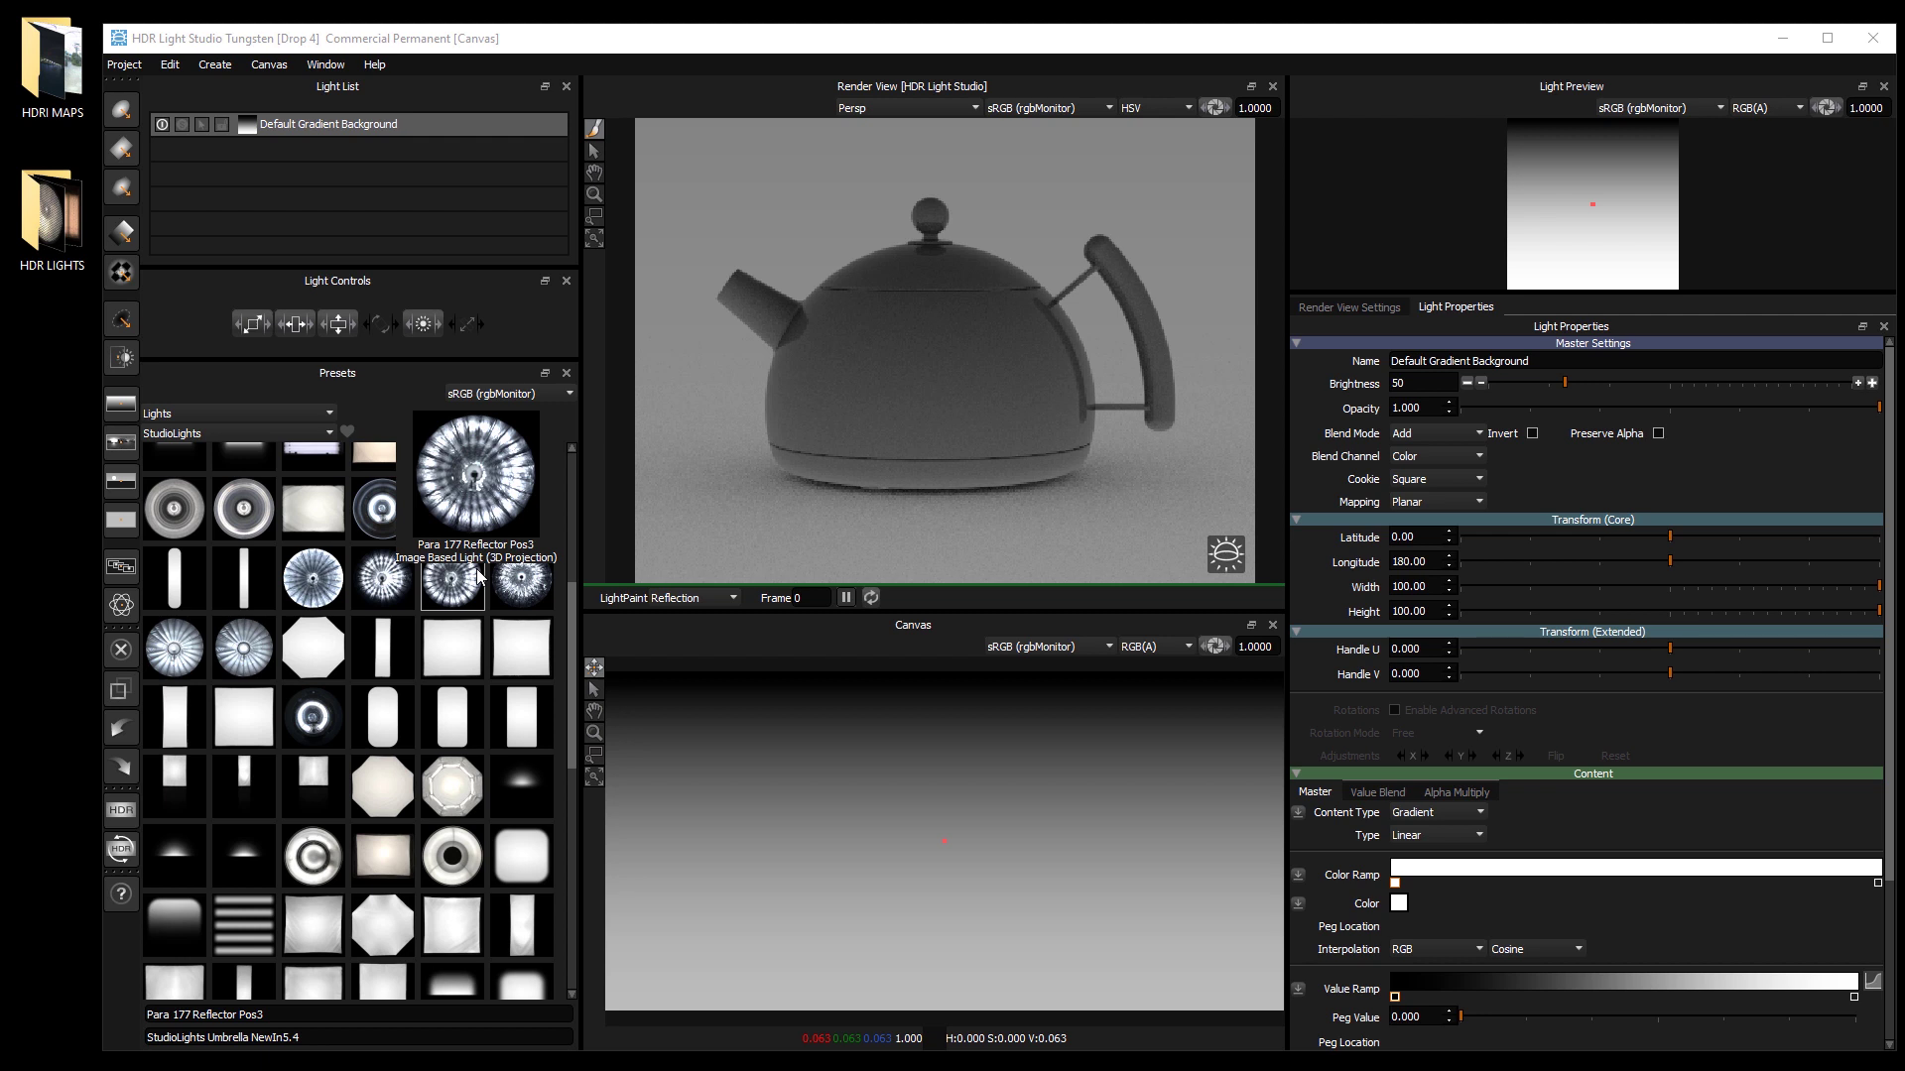
double_click(62, 84)
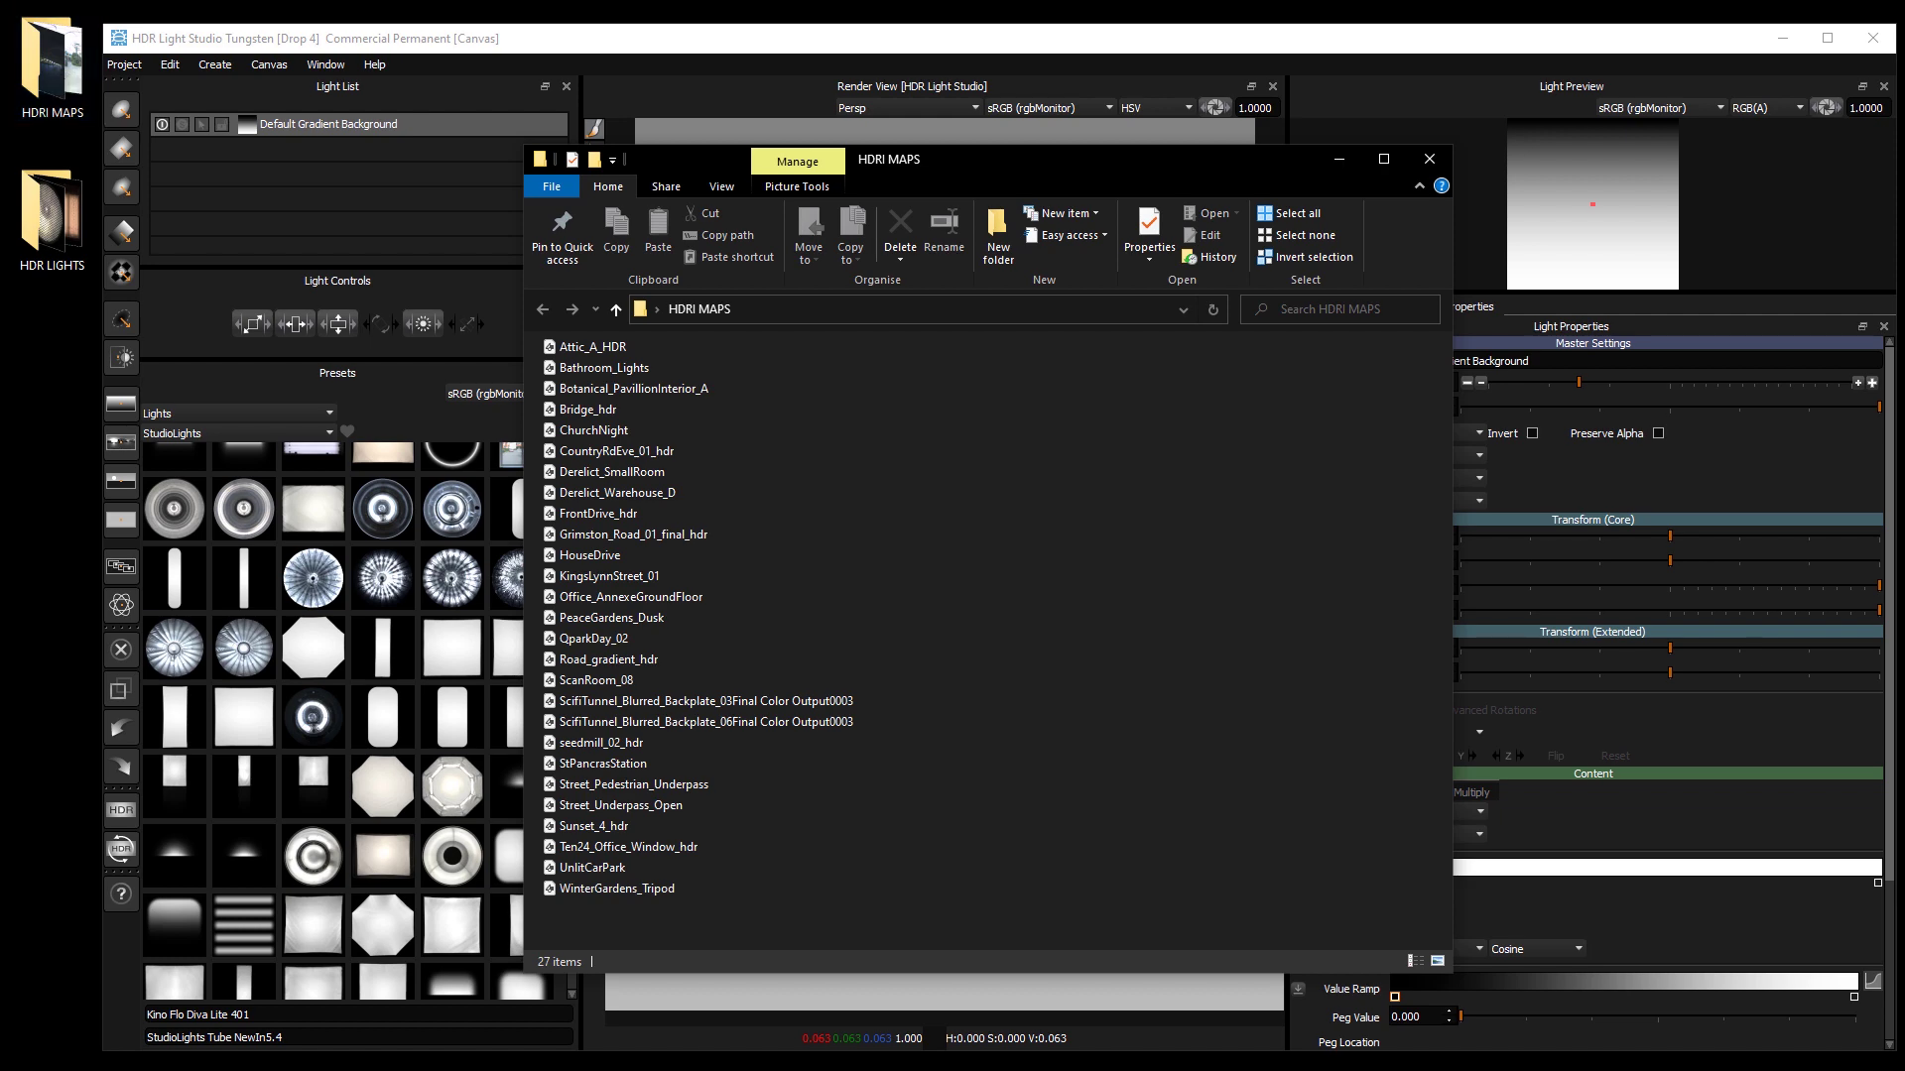
Step: View the panocapture website in the browser, then minimize it to return to HDRI MAPS
key(alt+Tab)
scroll(858, 468, up, 3)
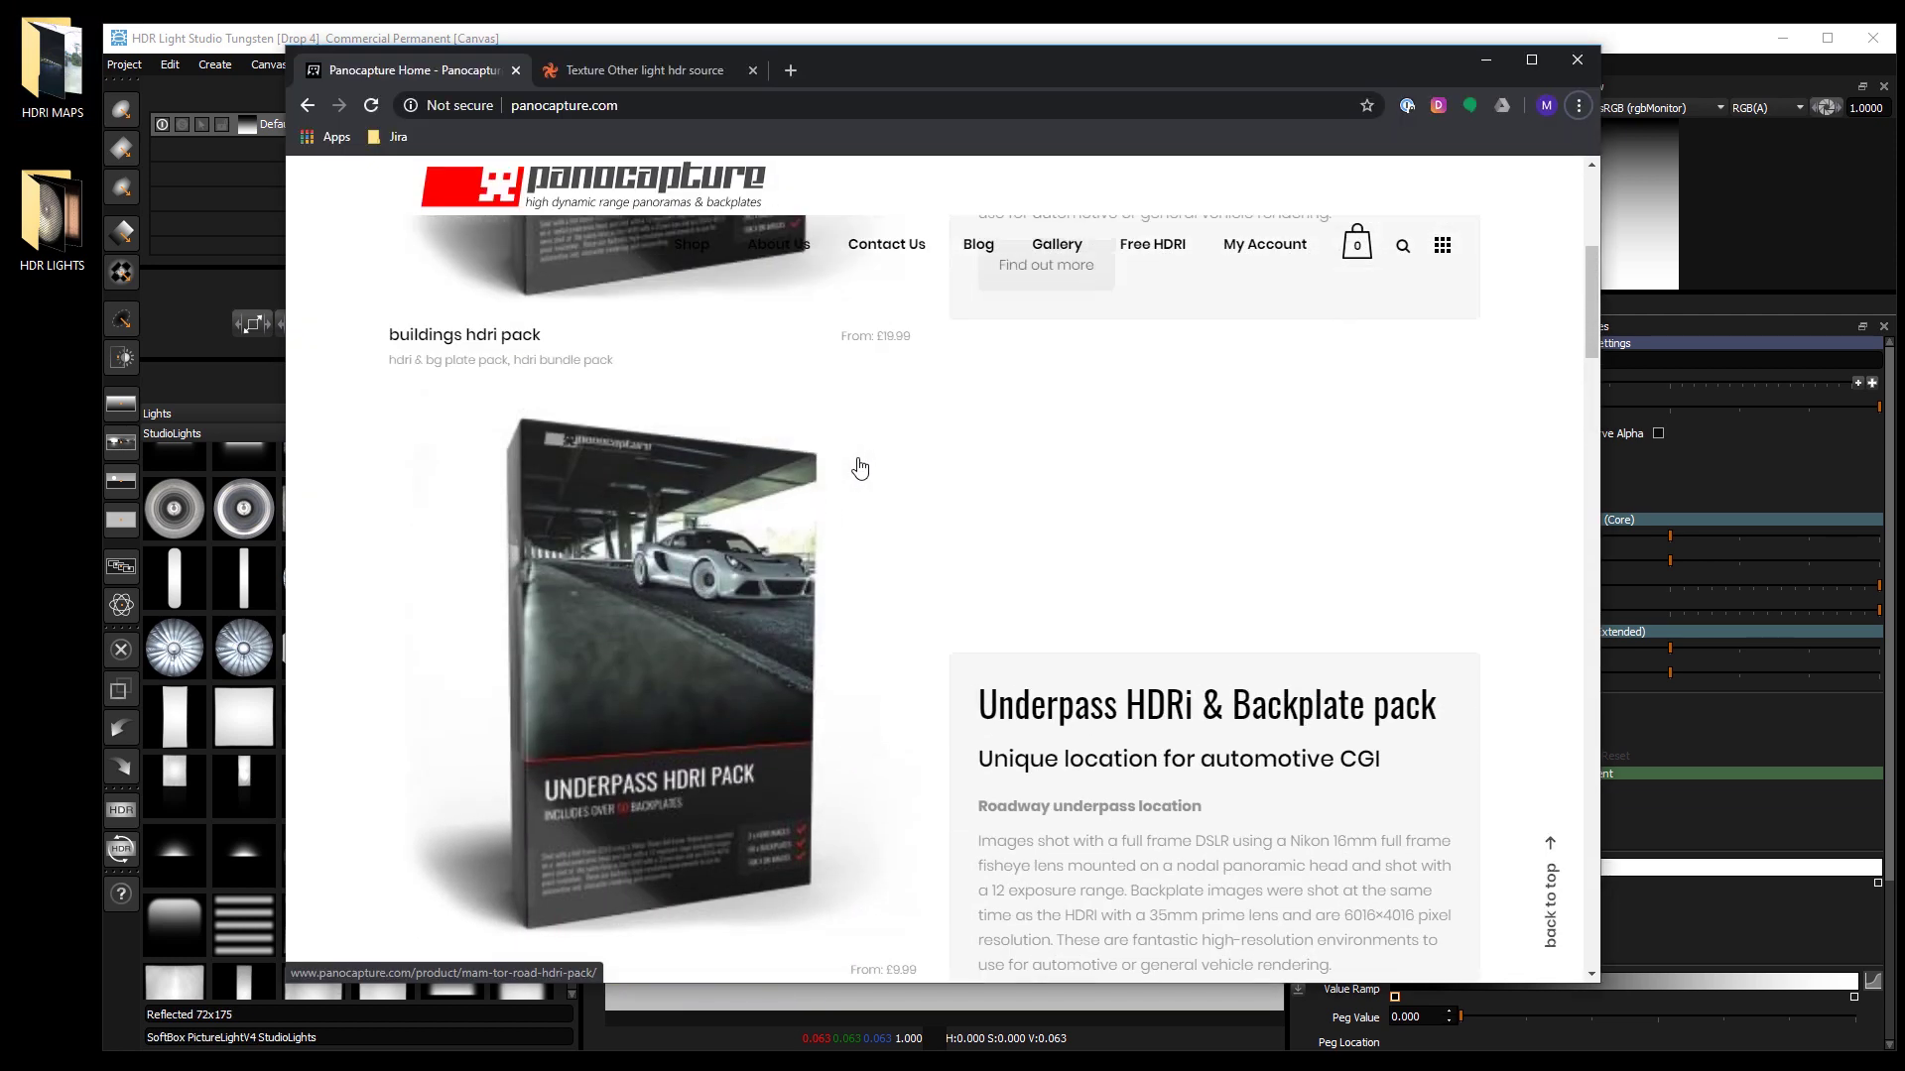
click(1486, 61)
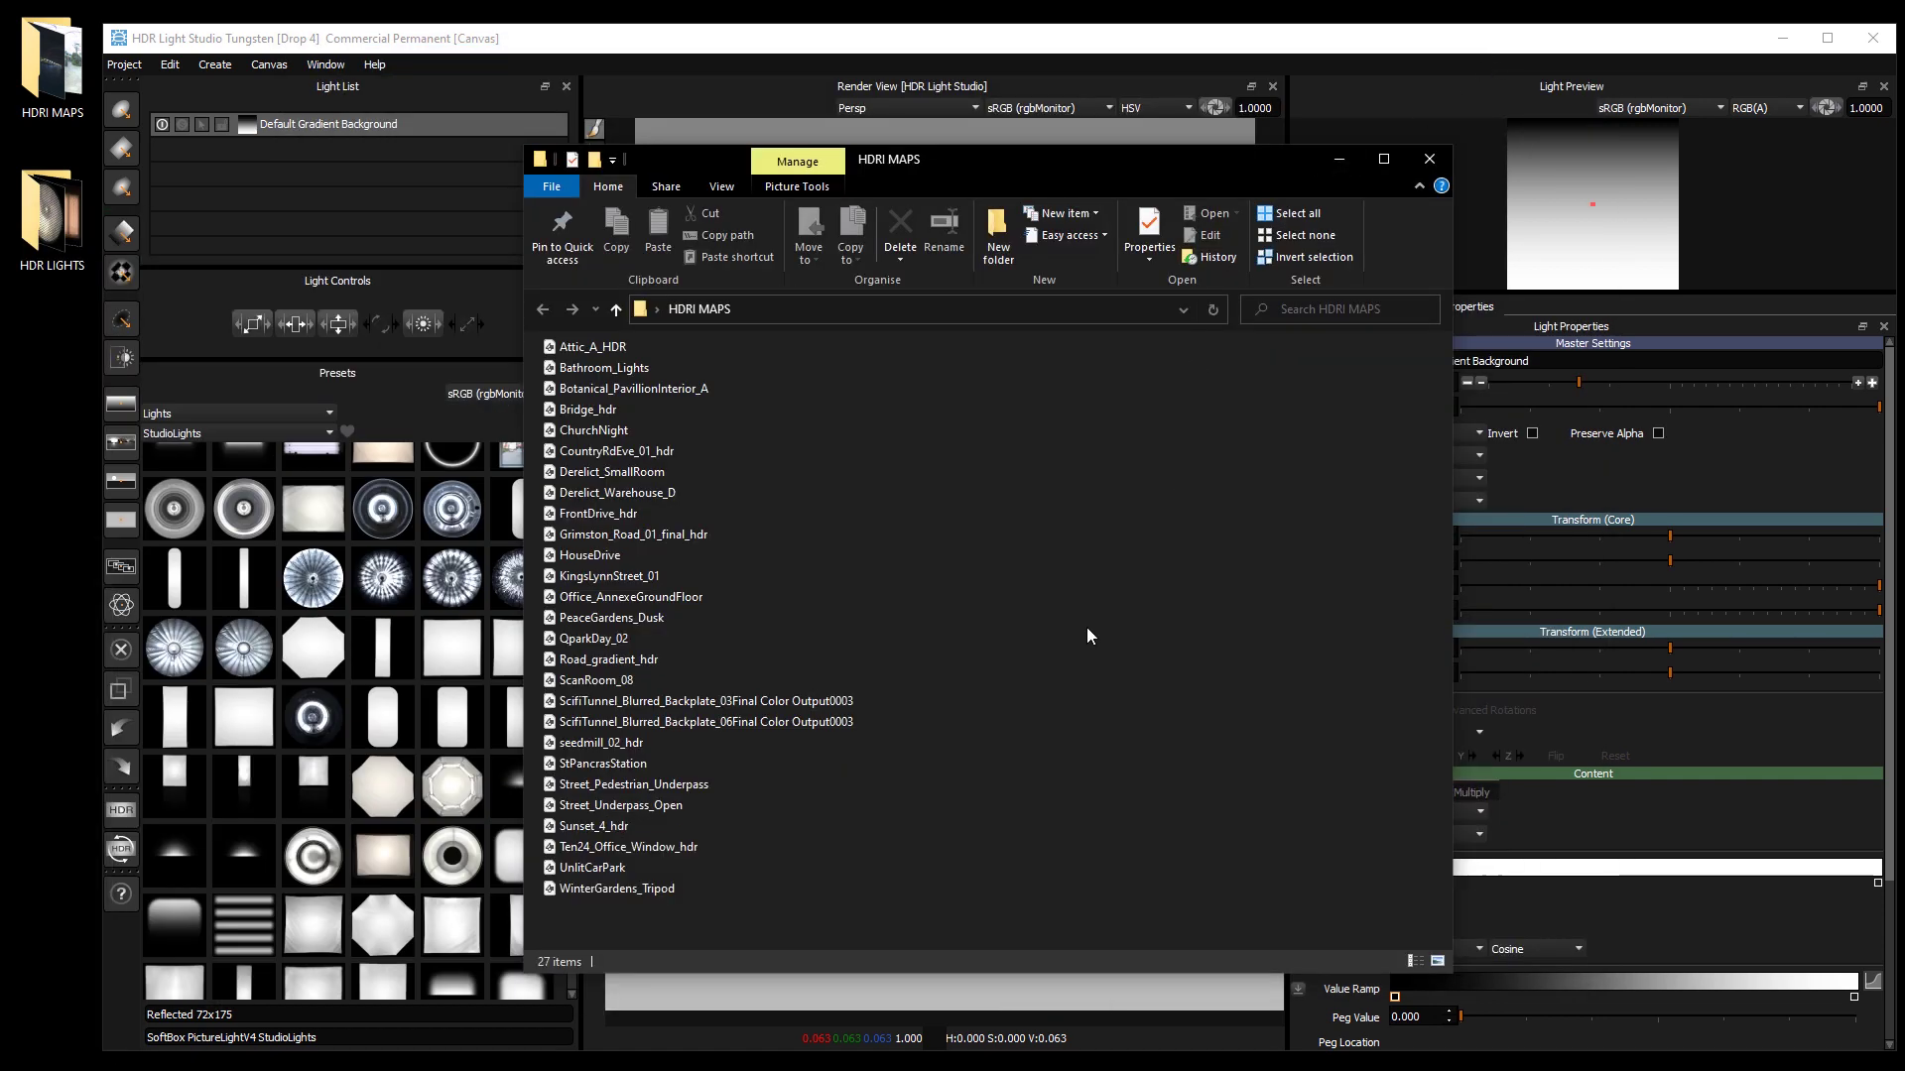
Step: Drop all 27 HDR files into HDR Light Studio and accept converting them to image presets
drag(805, 909, 325, 627)
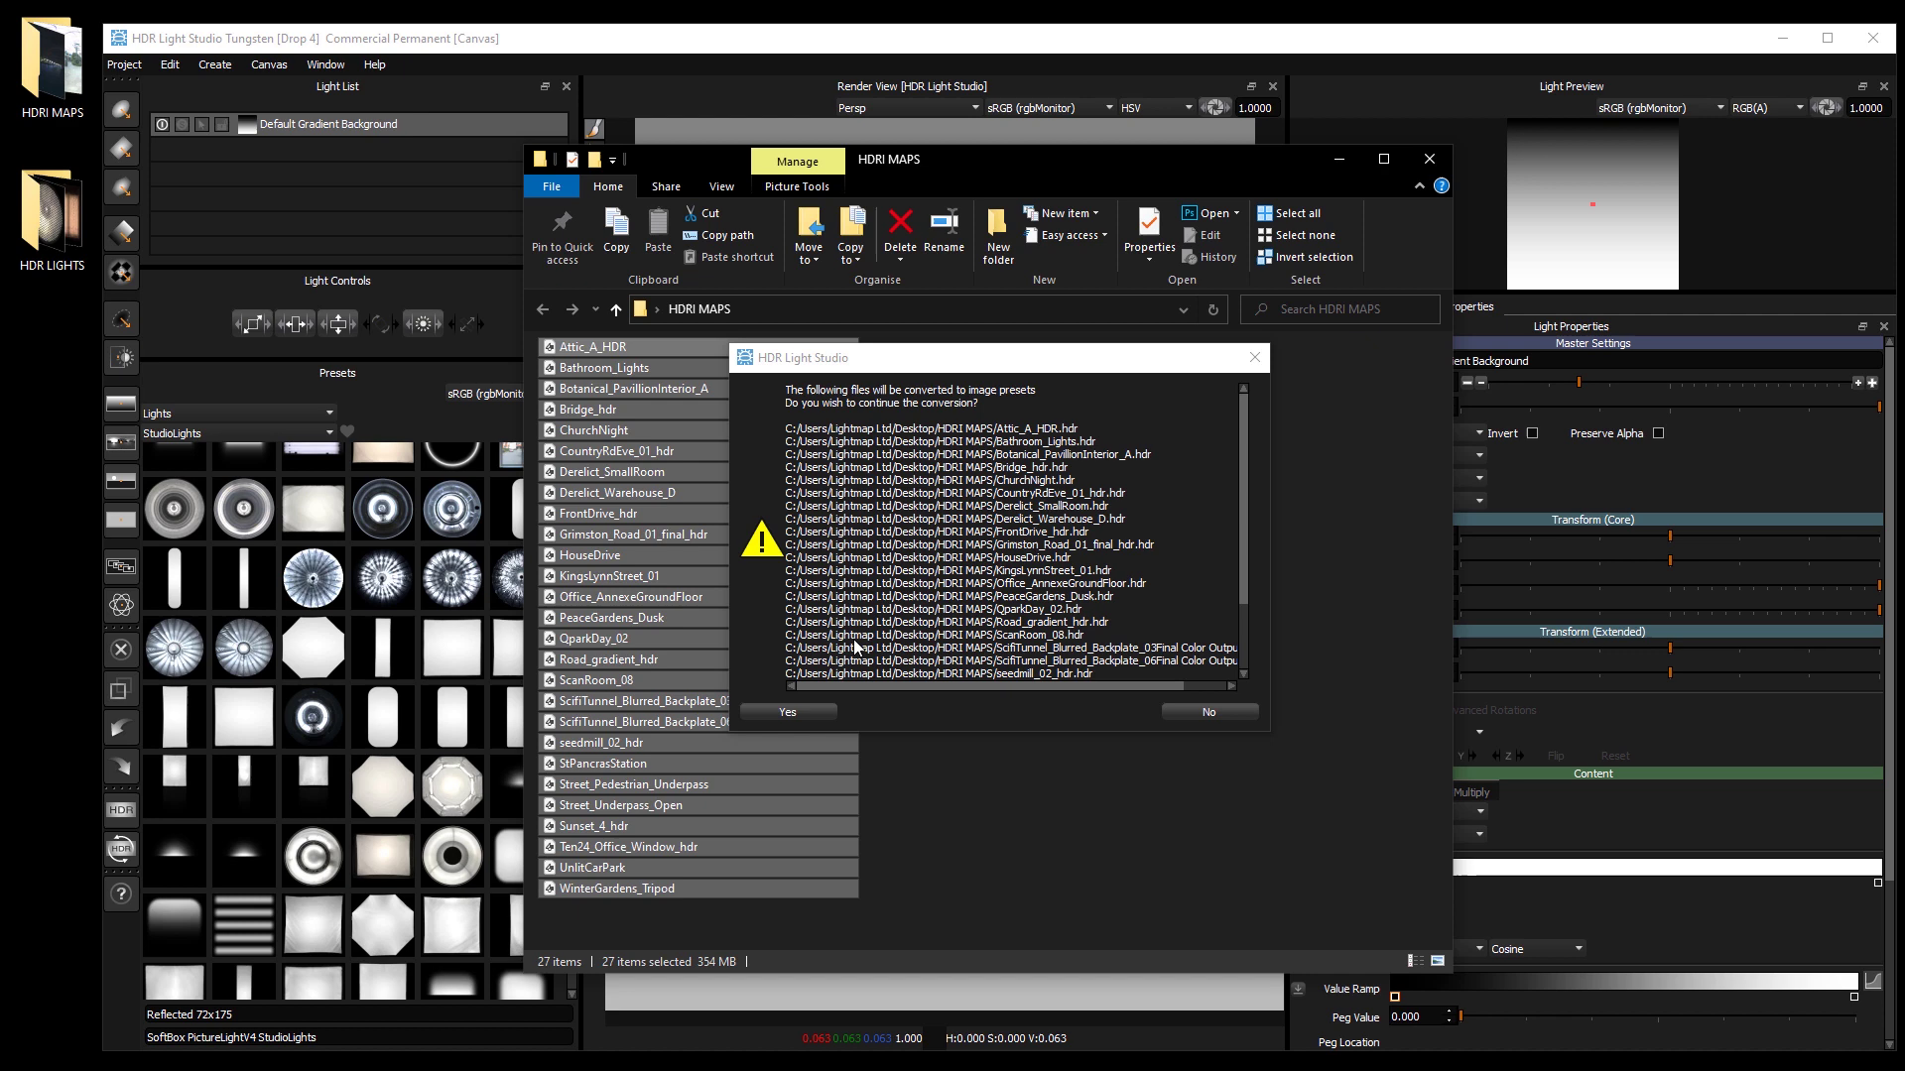
click(815, 712)
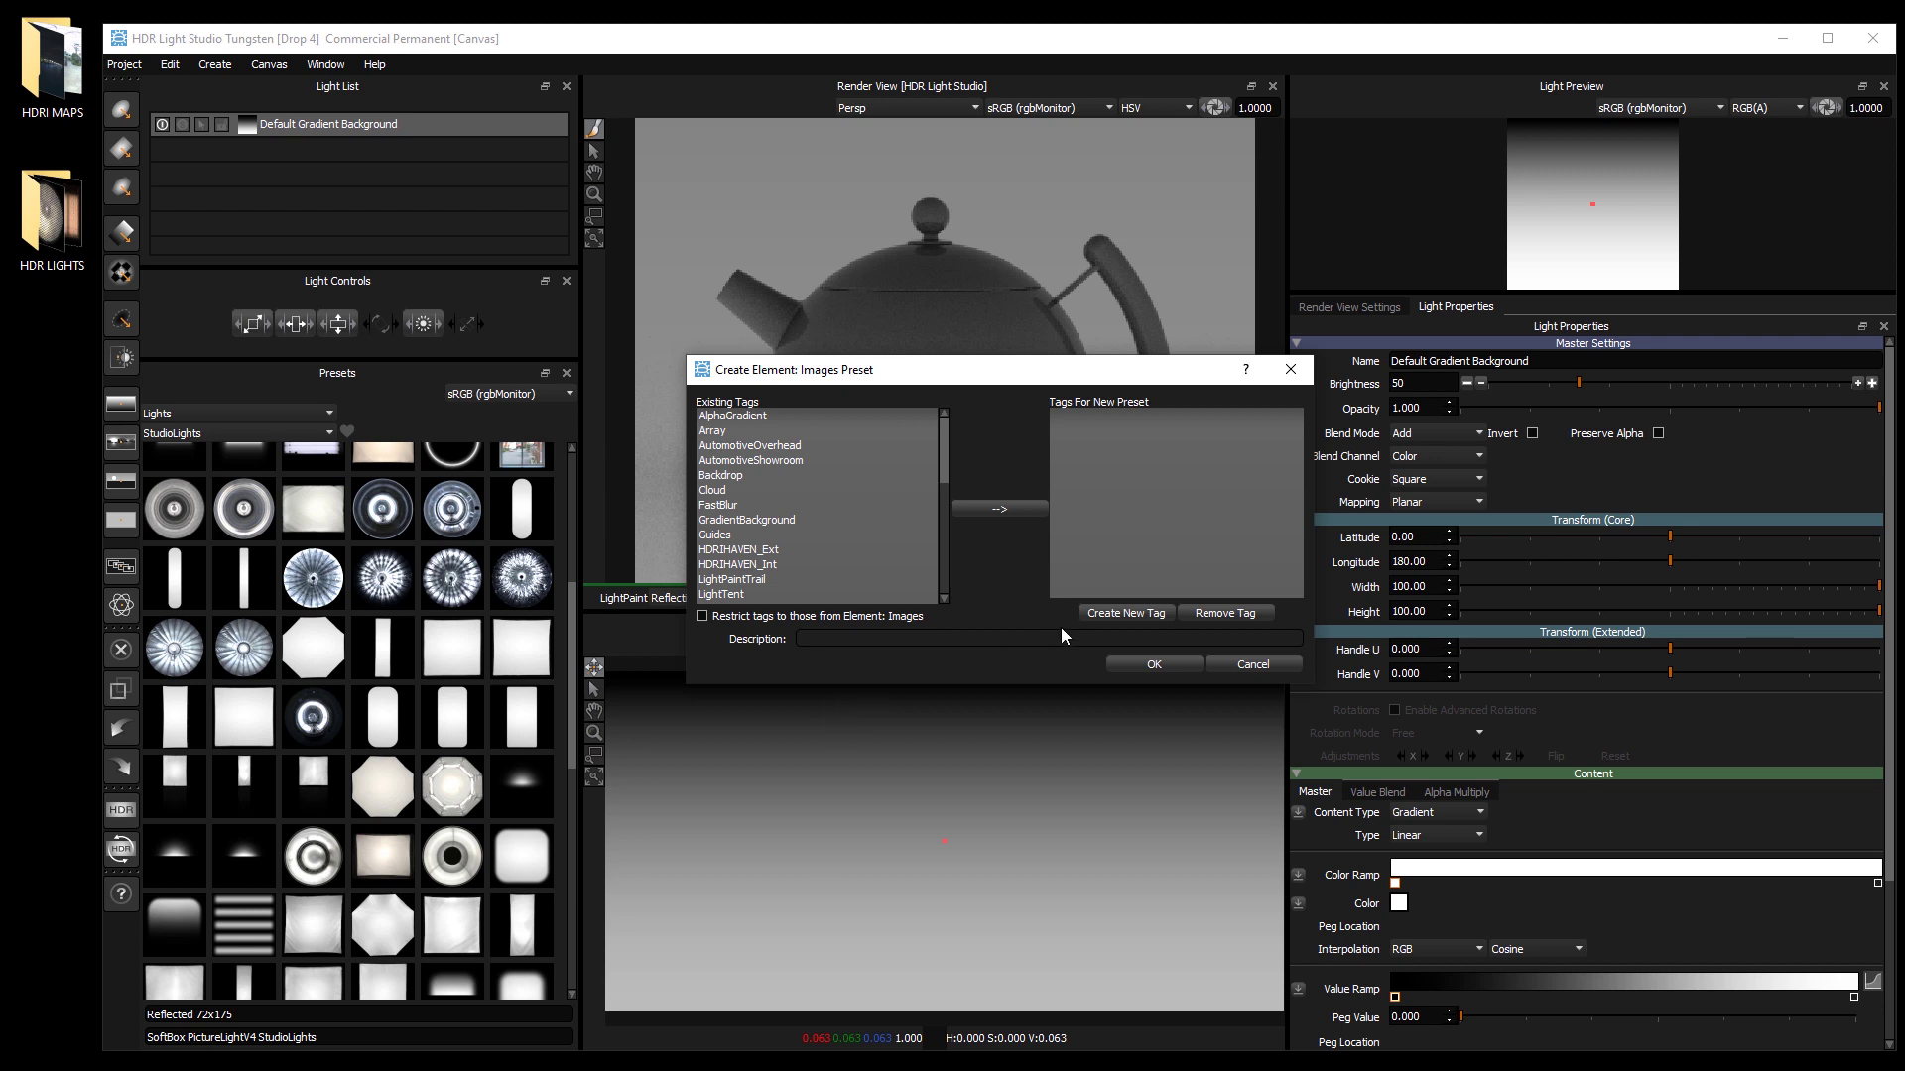
Step: Create a new 'panocapture' tag and apply it while creating the image presets
click(1111, 614)
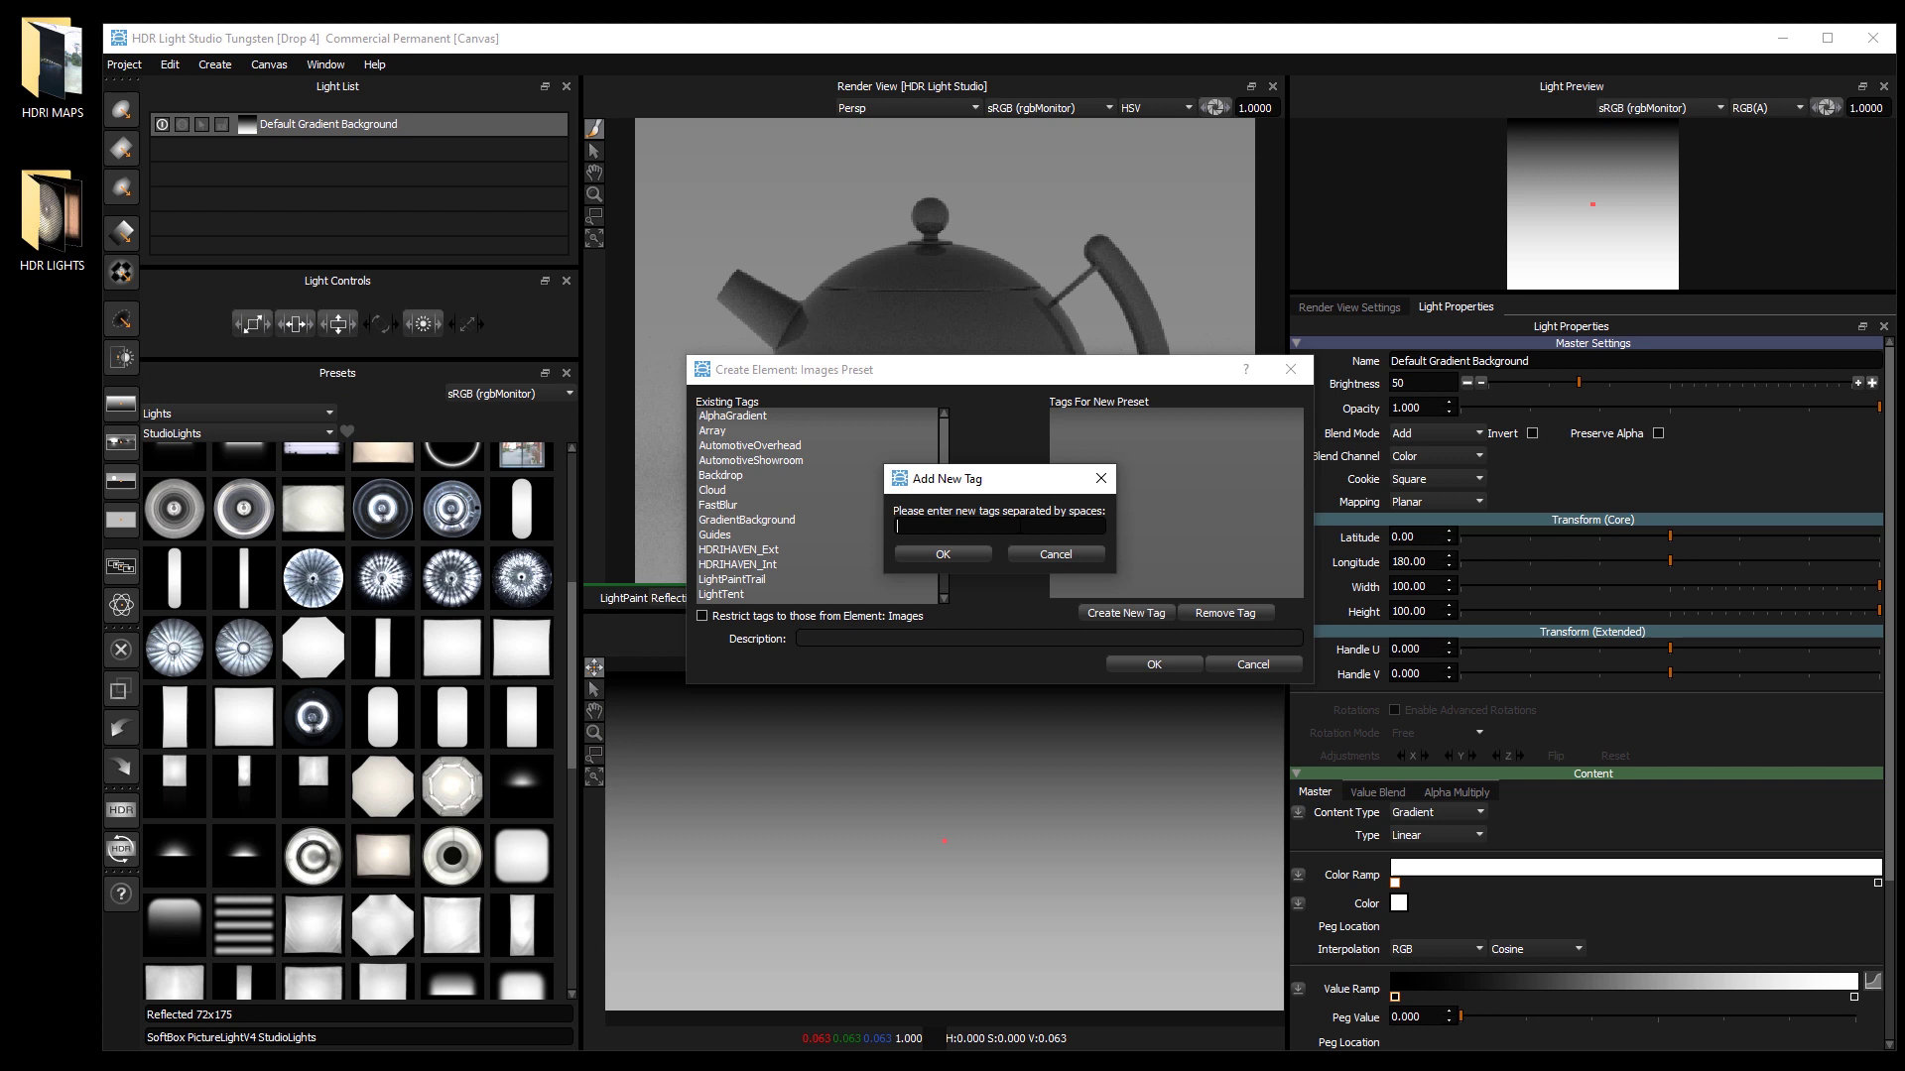
text(panocapture)
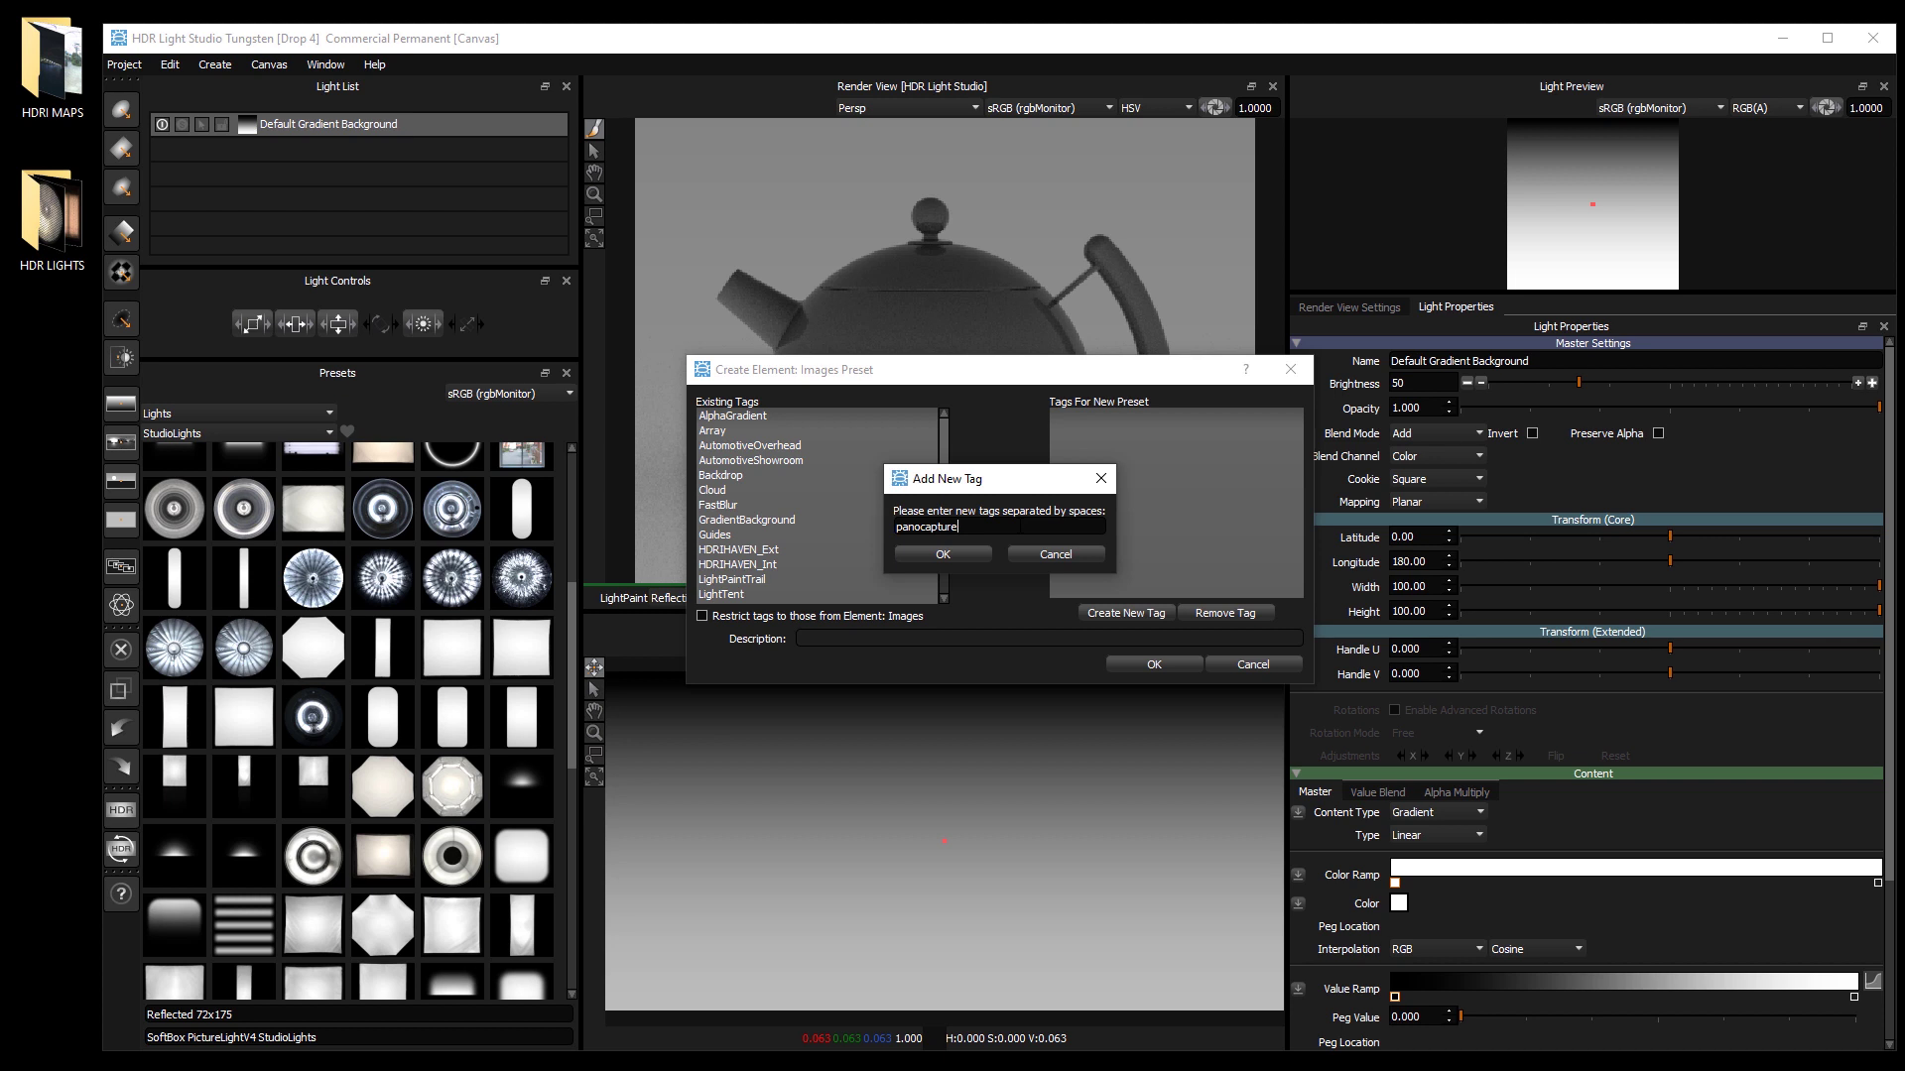
click(973, 554)
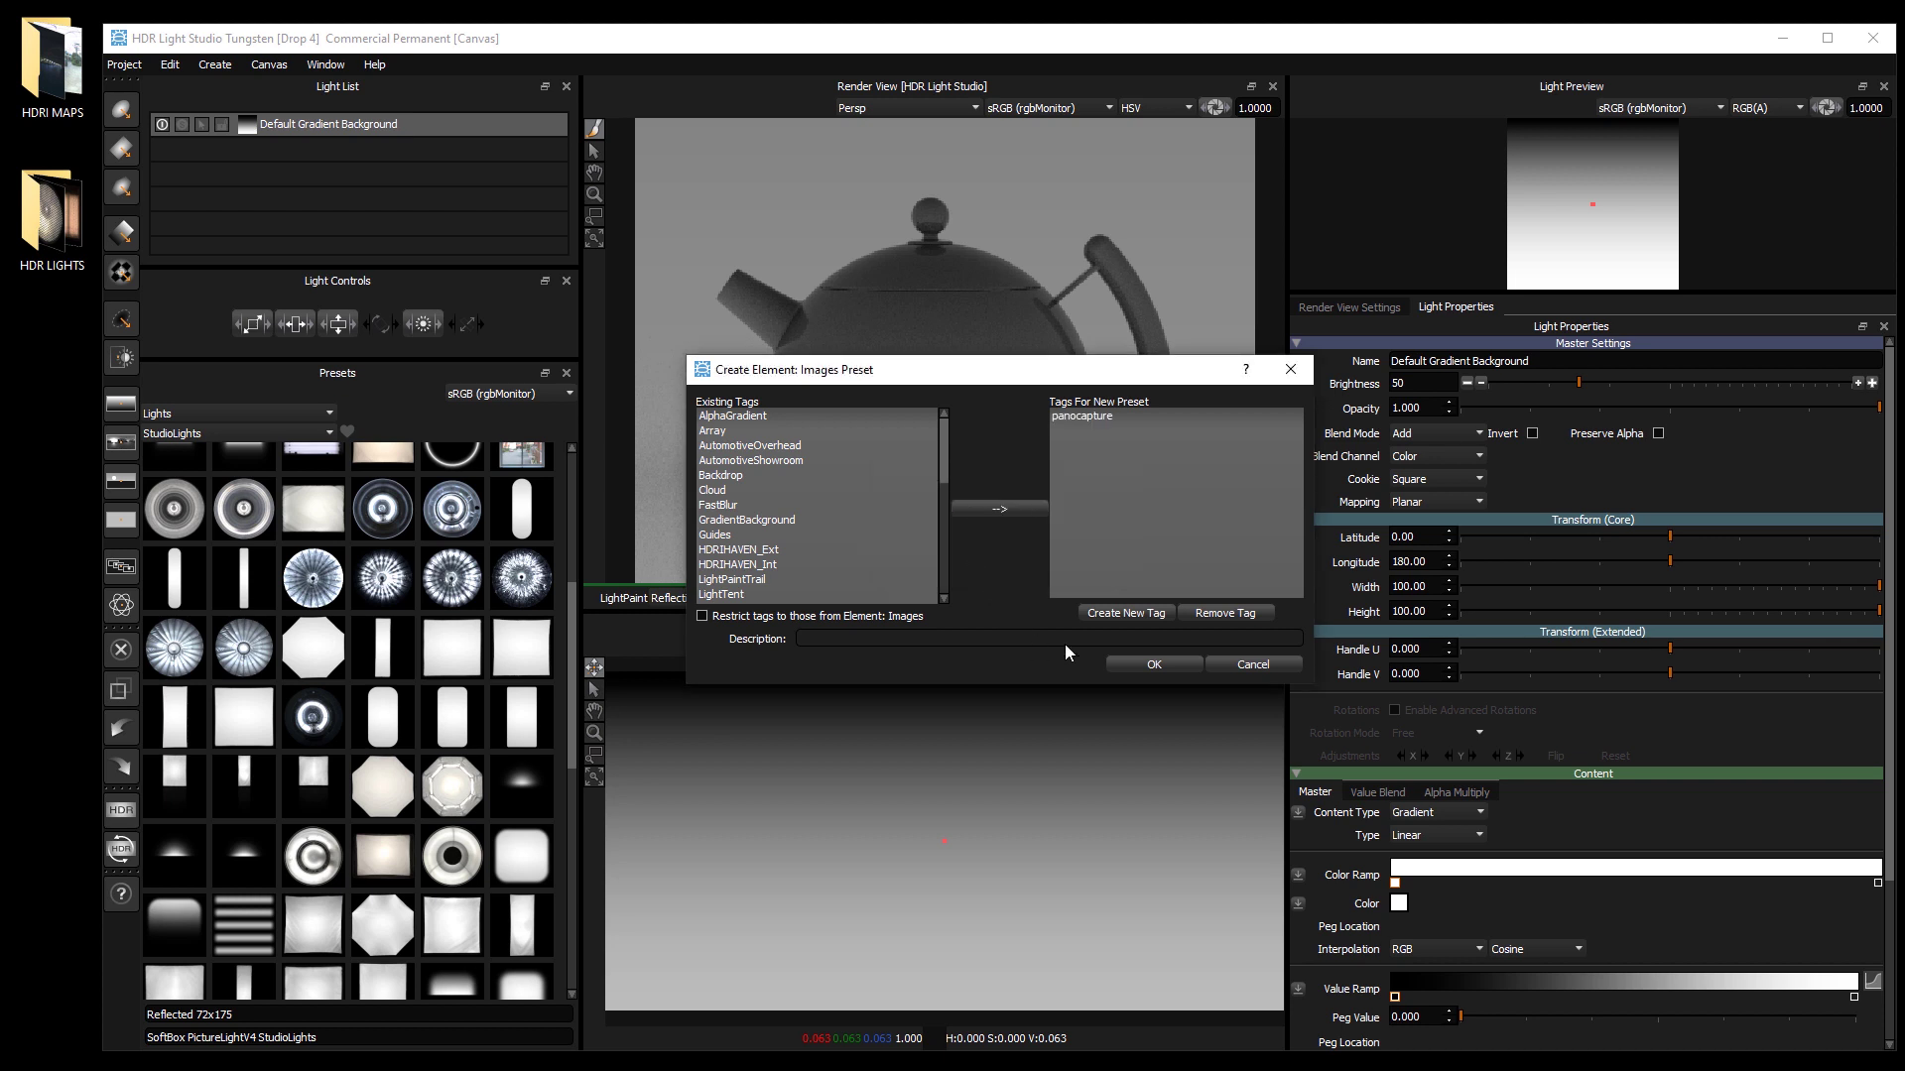
click(1147, 665)
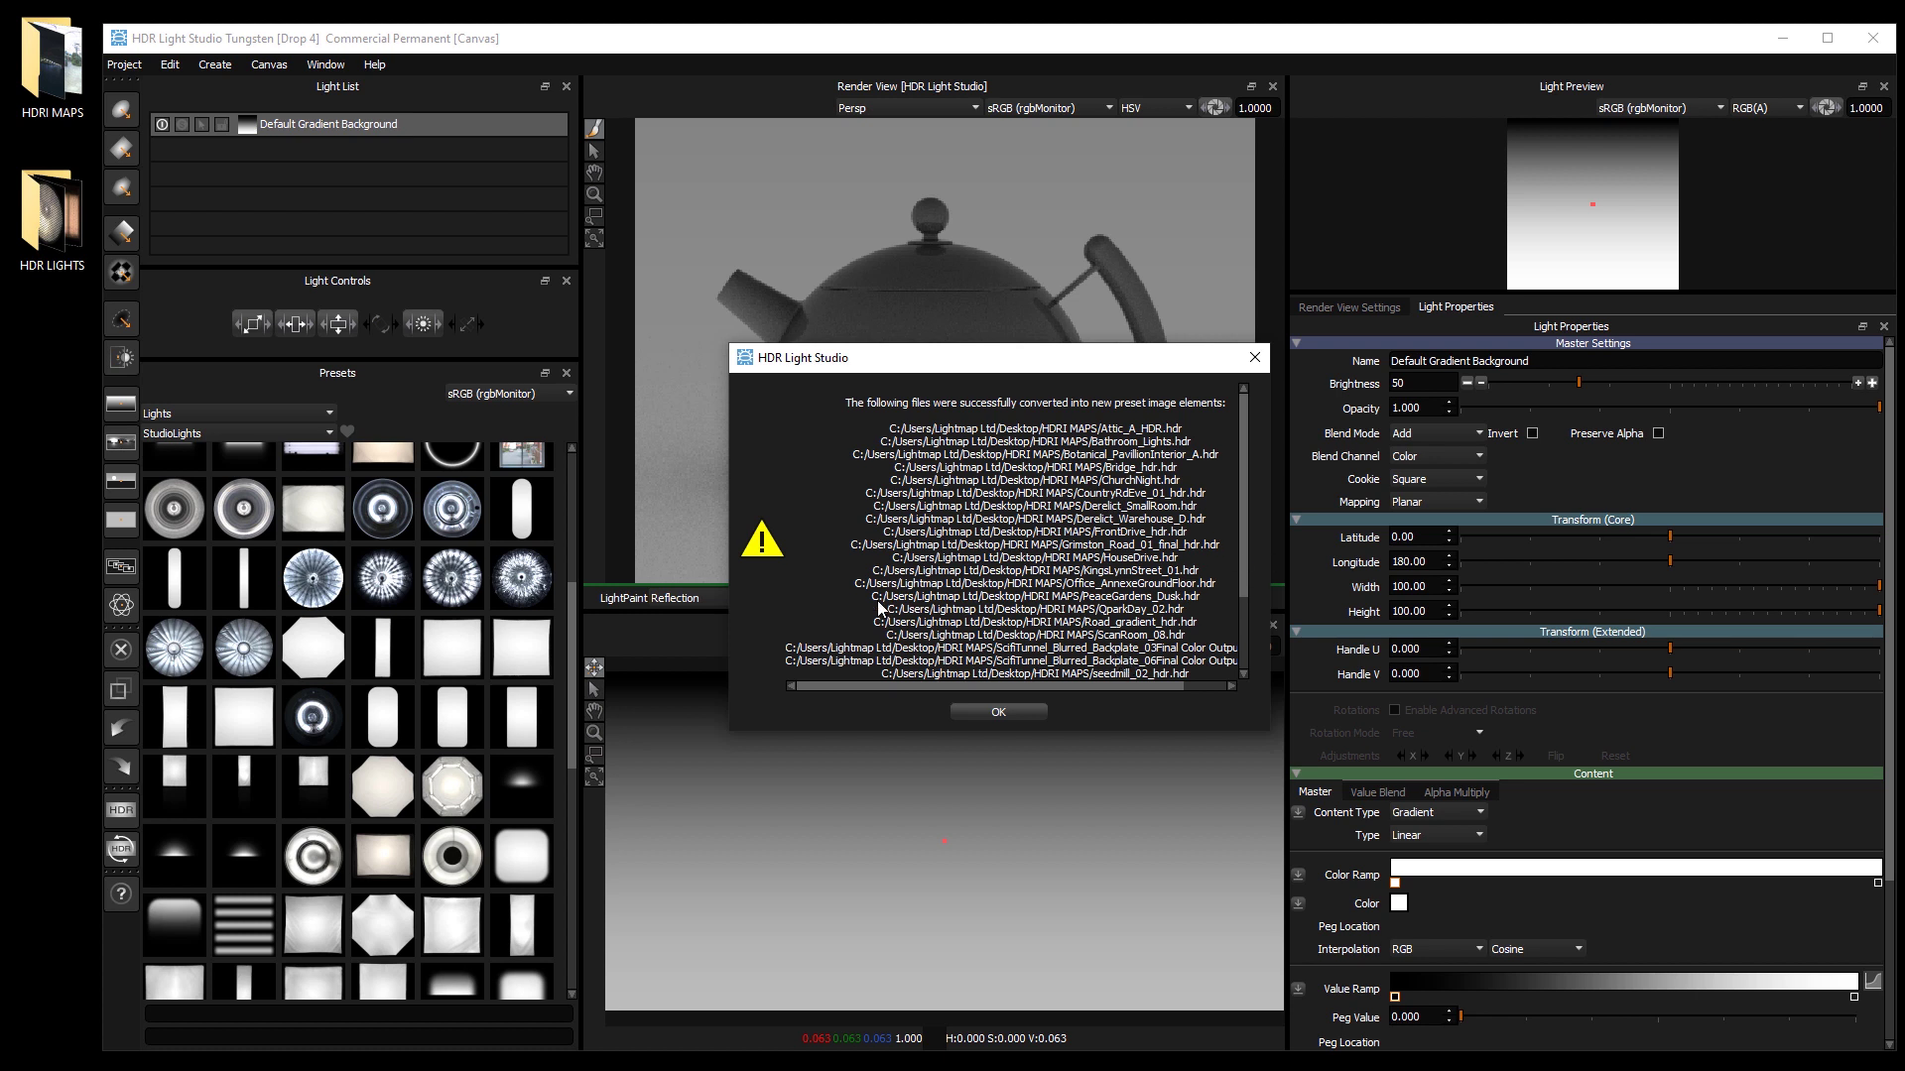
Step: Dismiss the success report and filter presets to Element: Images with the panocapture tag
click(994, 713)
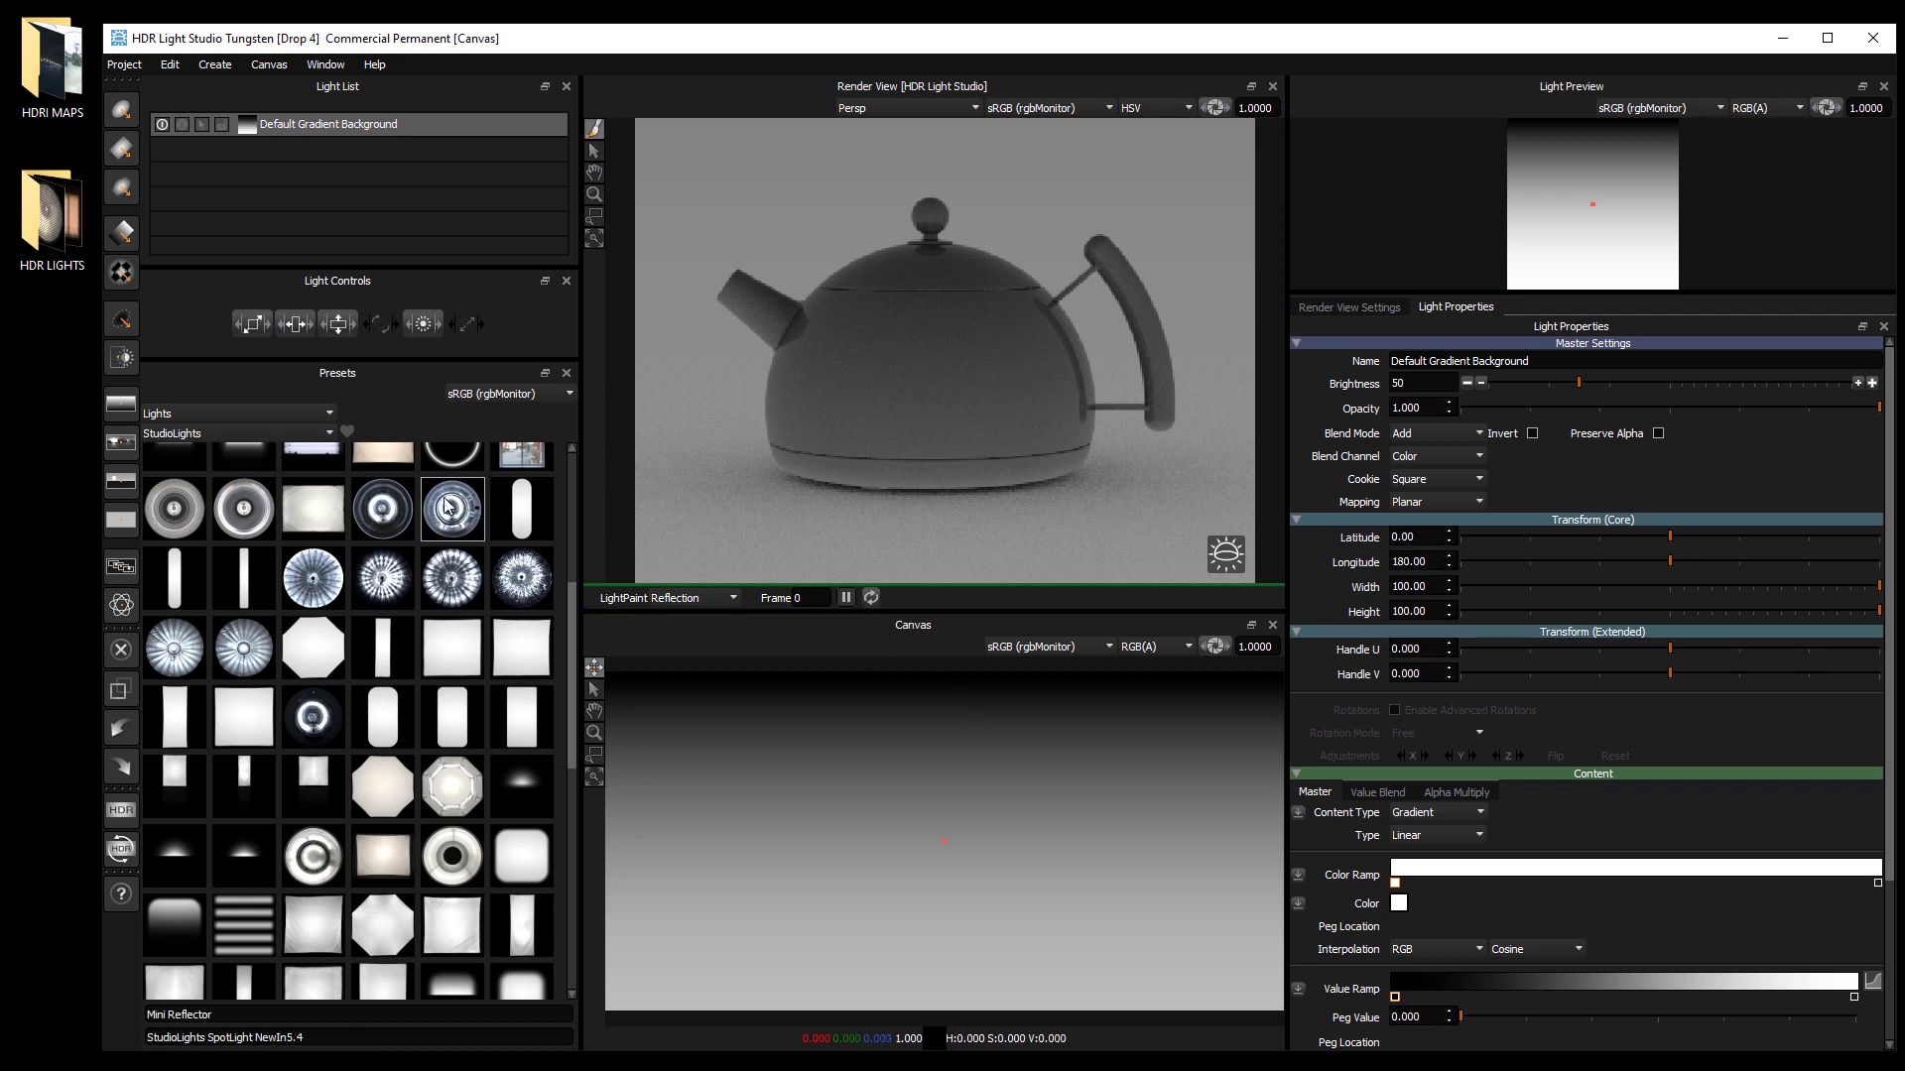
click(254, 406)
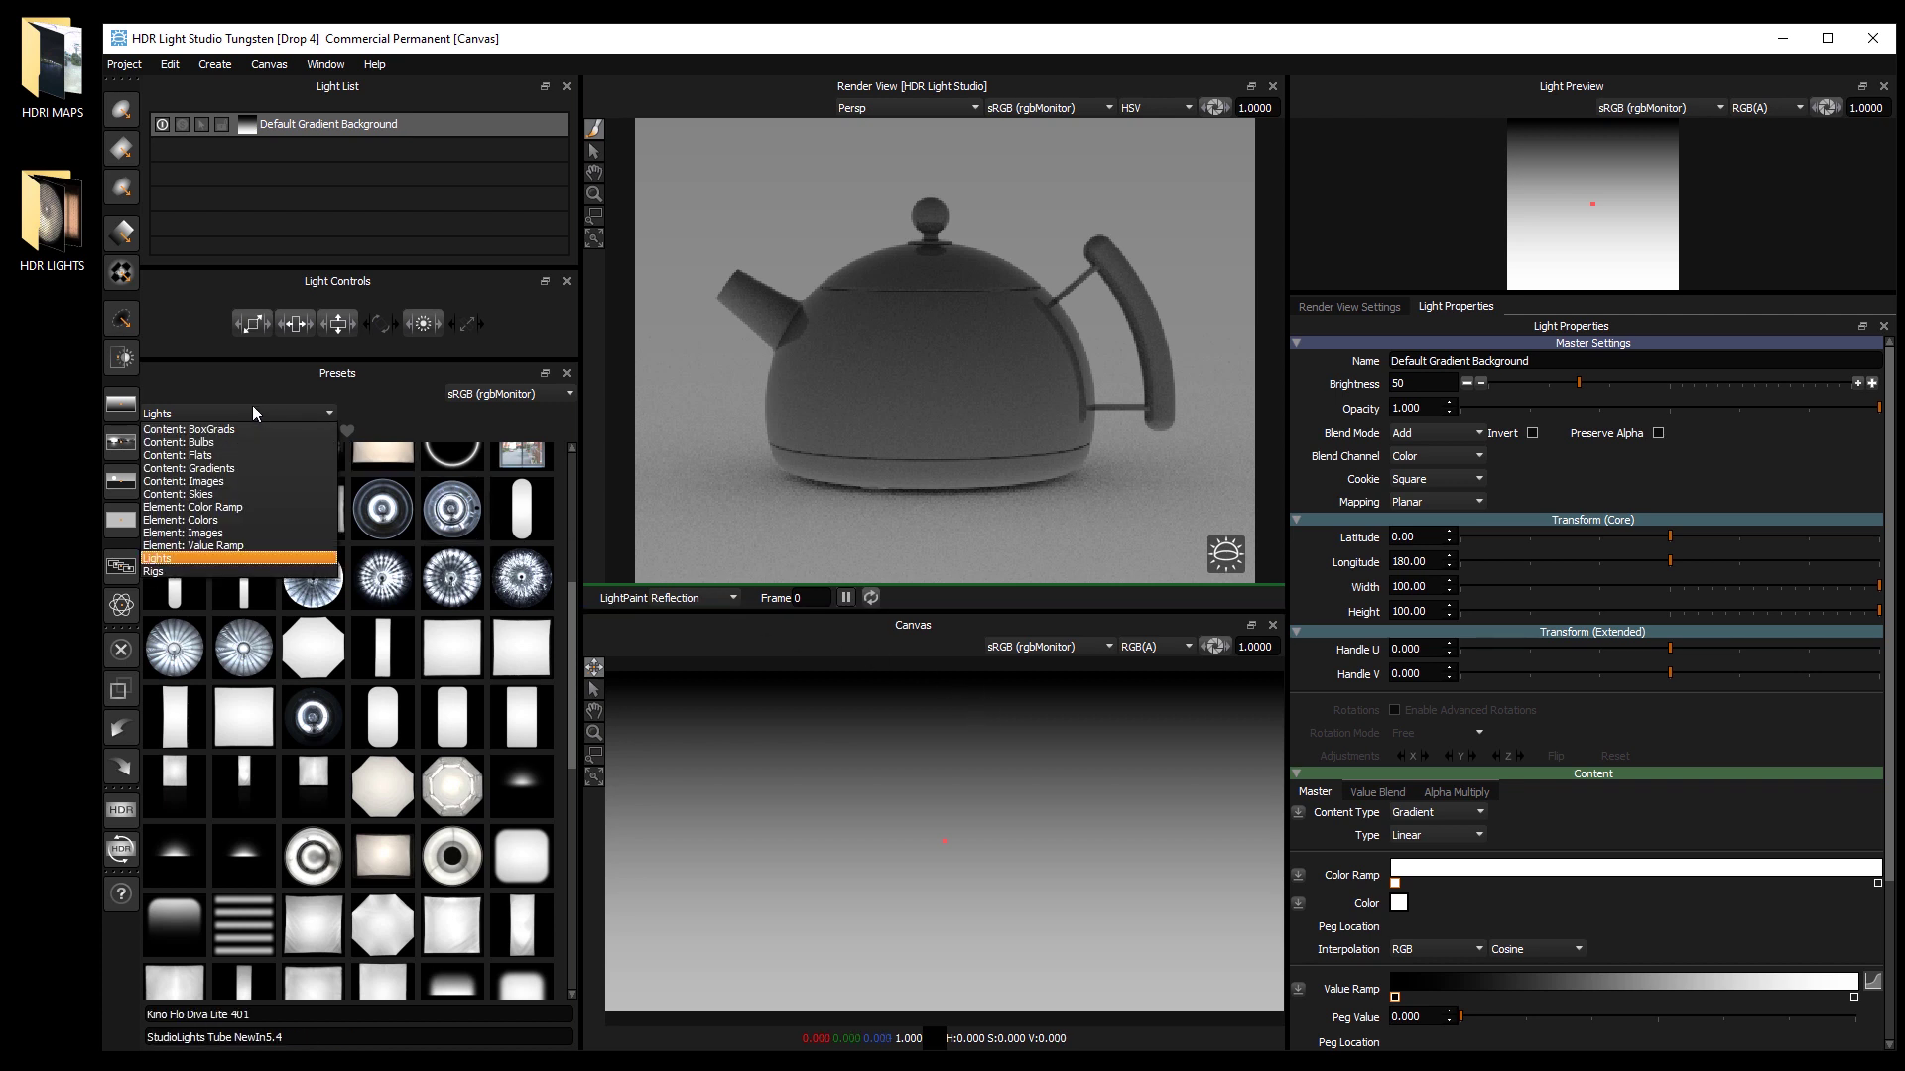
click(230, 533)
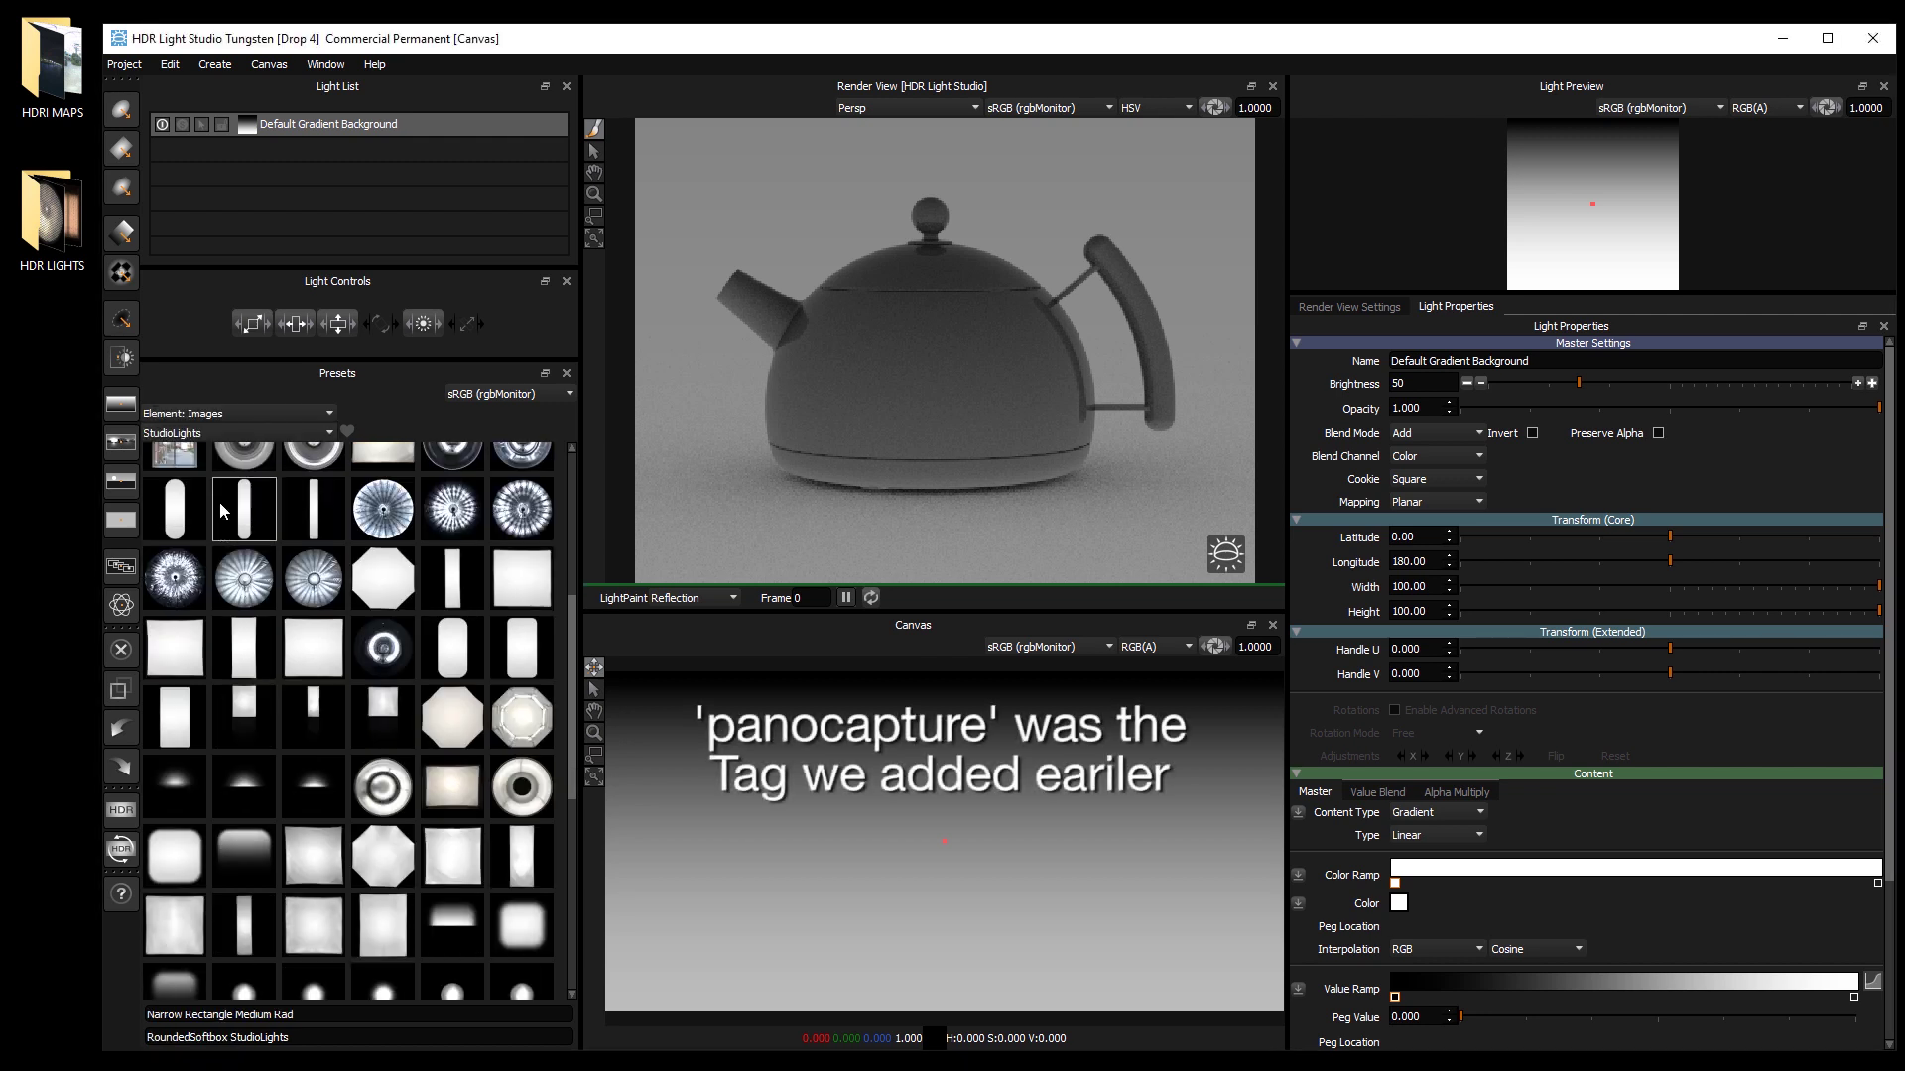
click(220, 434)
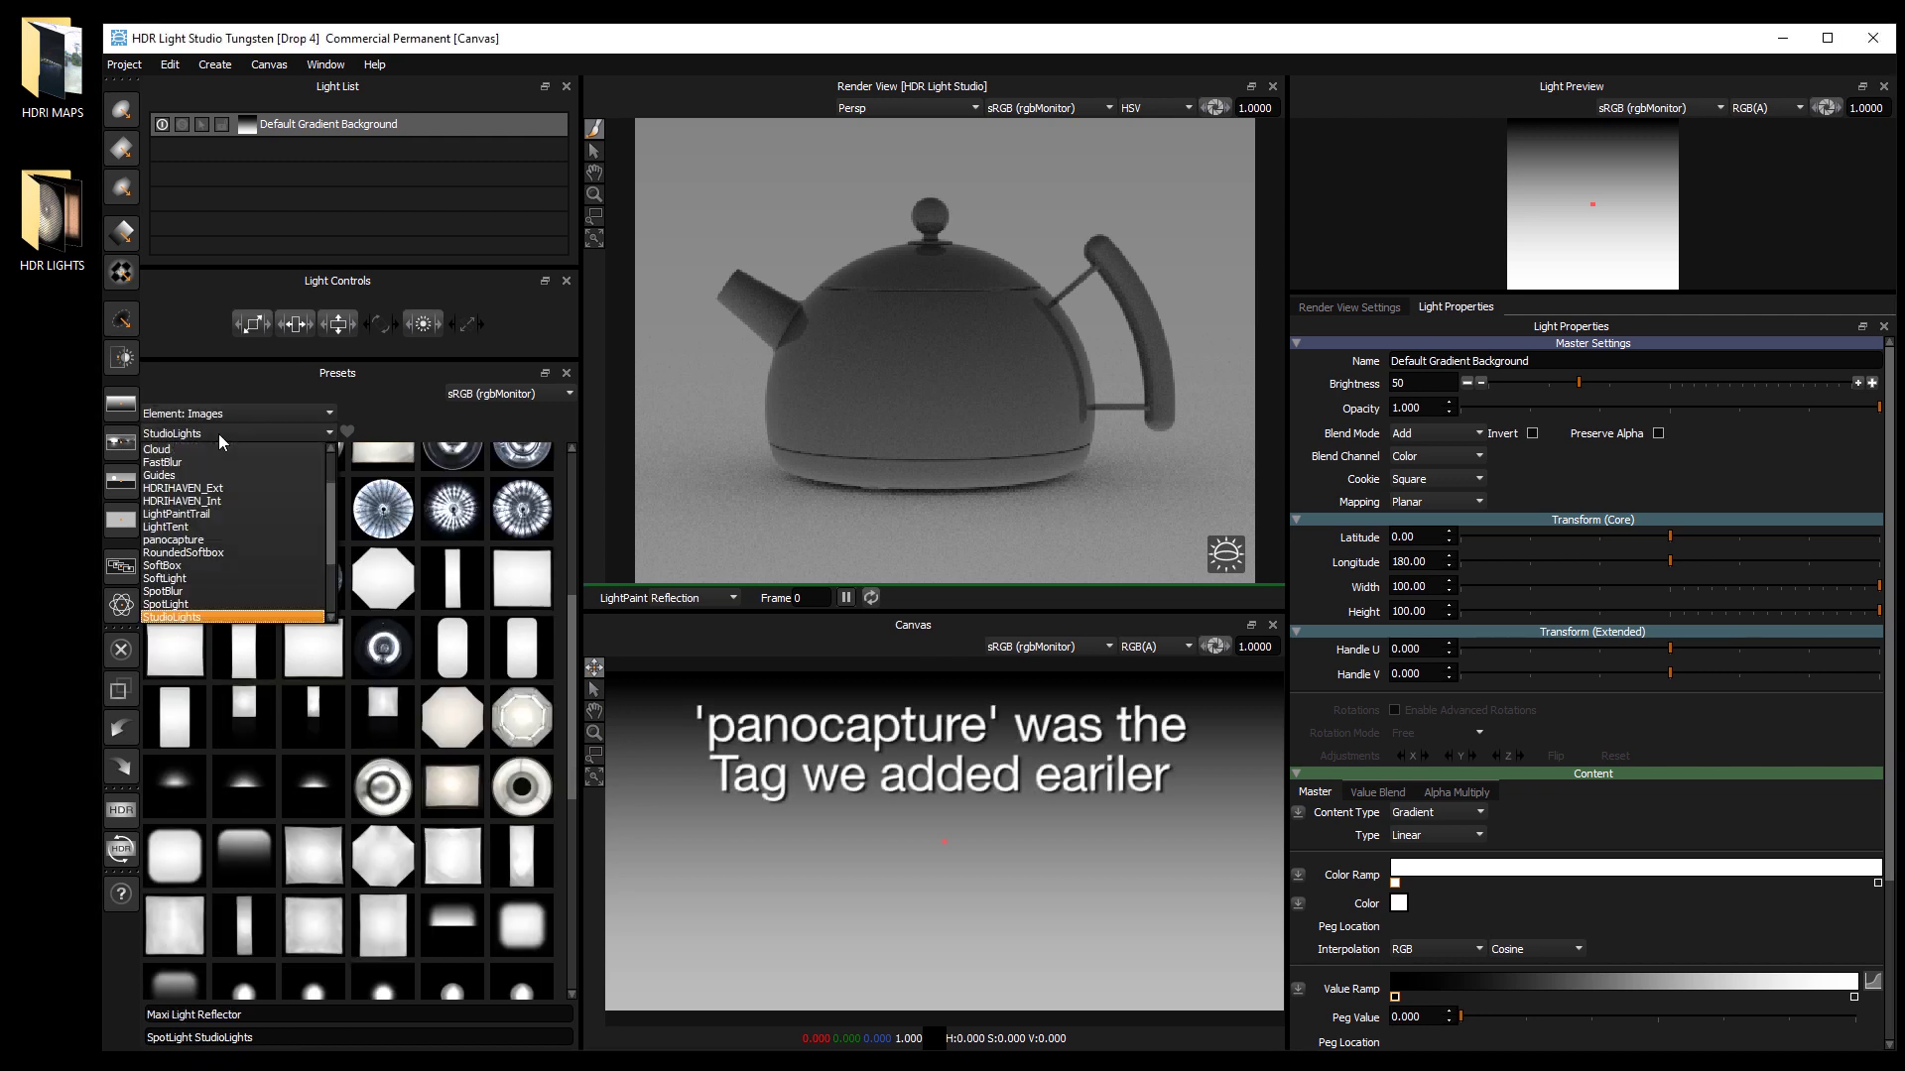
click(220, 541)
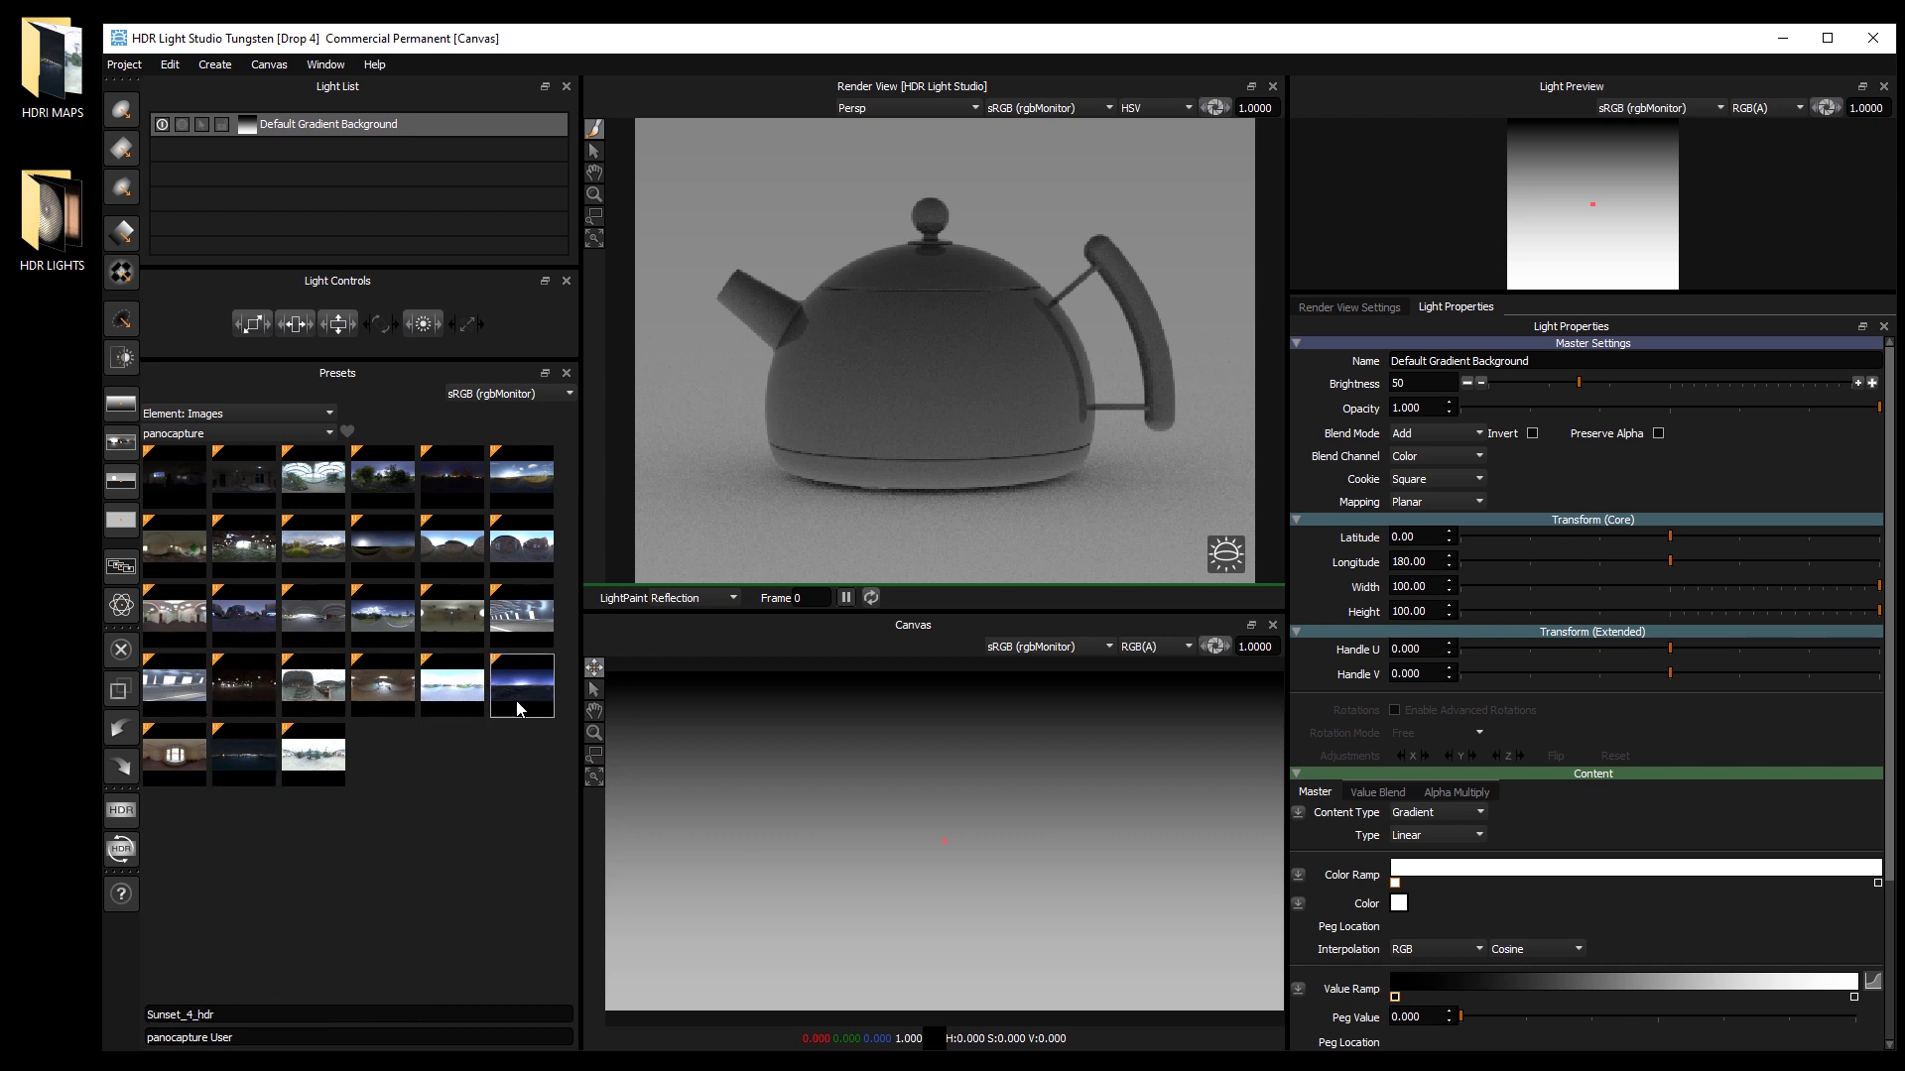
Step: Set Road_gradient_hdr, then another panocapture HDRI, as the teapot's background light
mouse_move(461, 621)
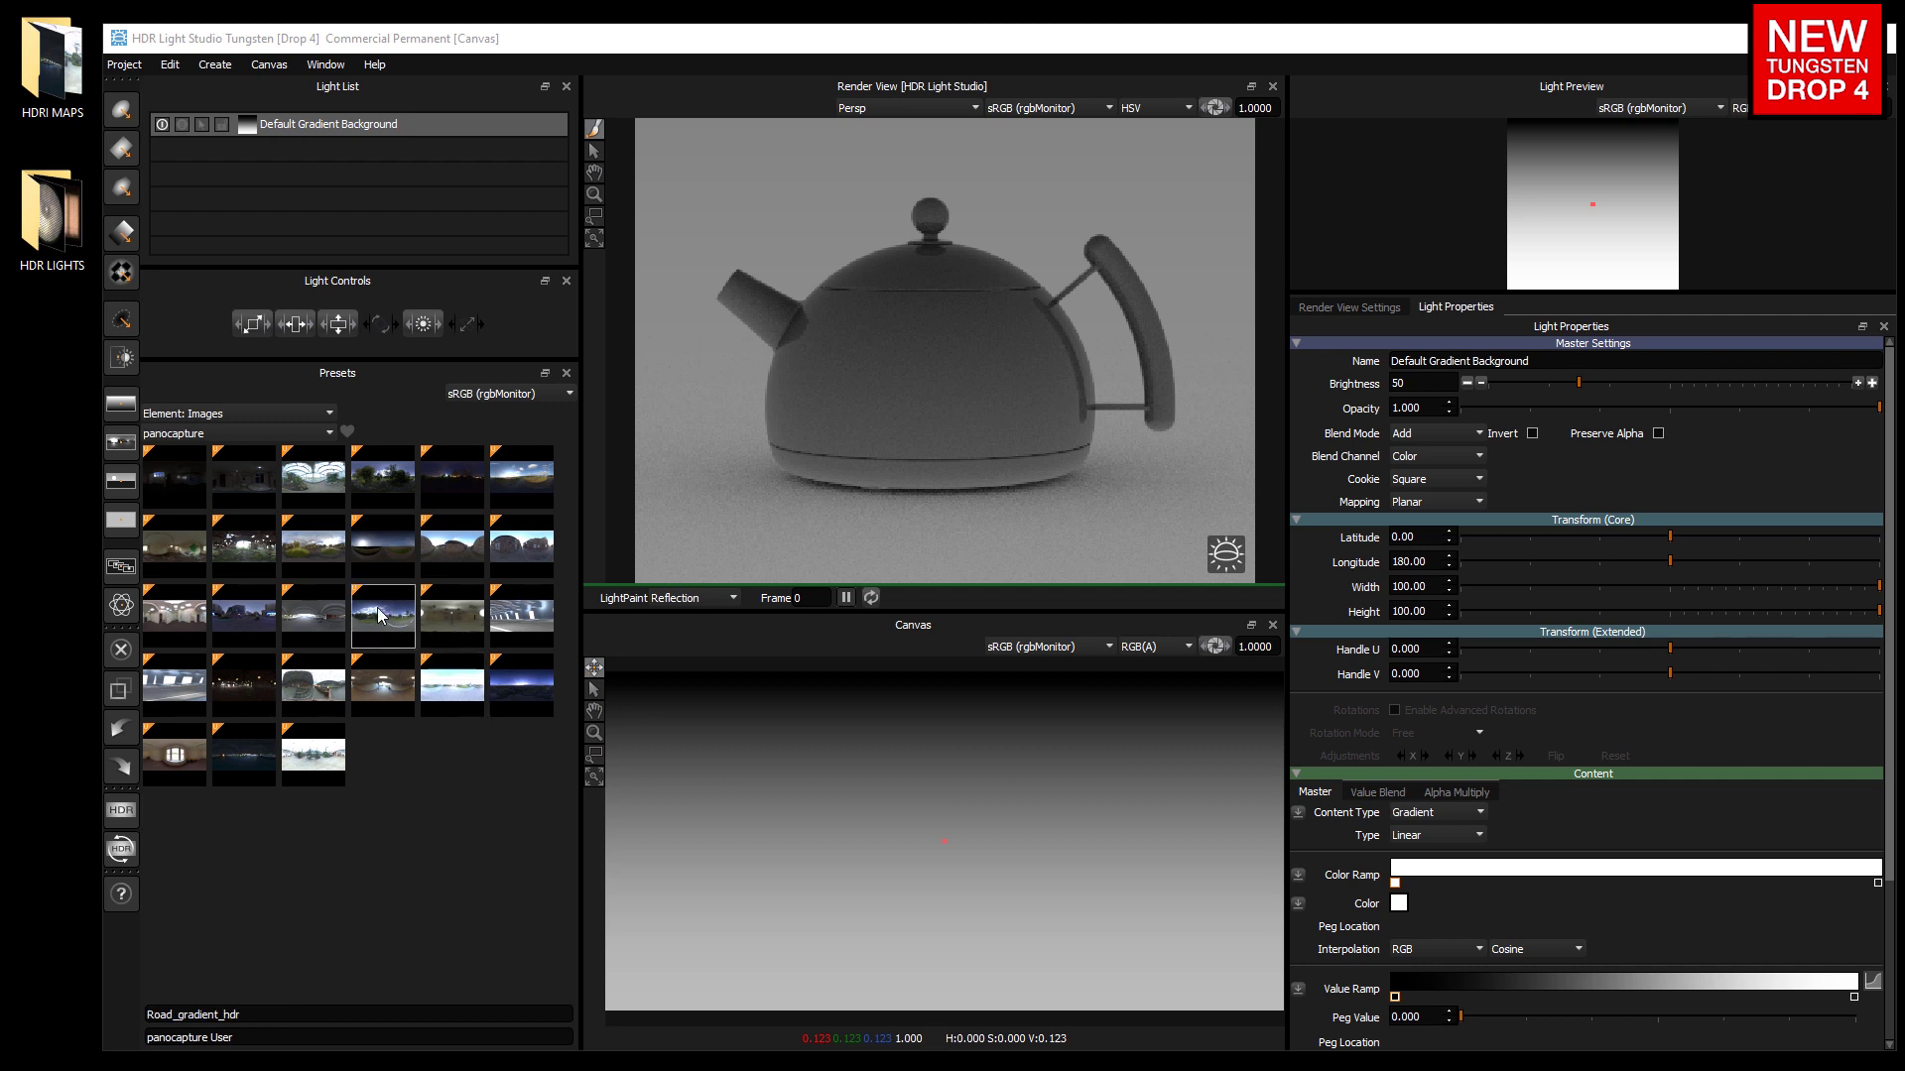
drag(383, 615, 796, 742)
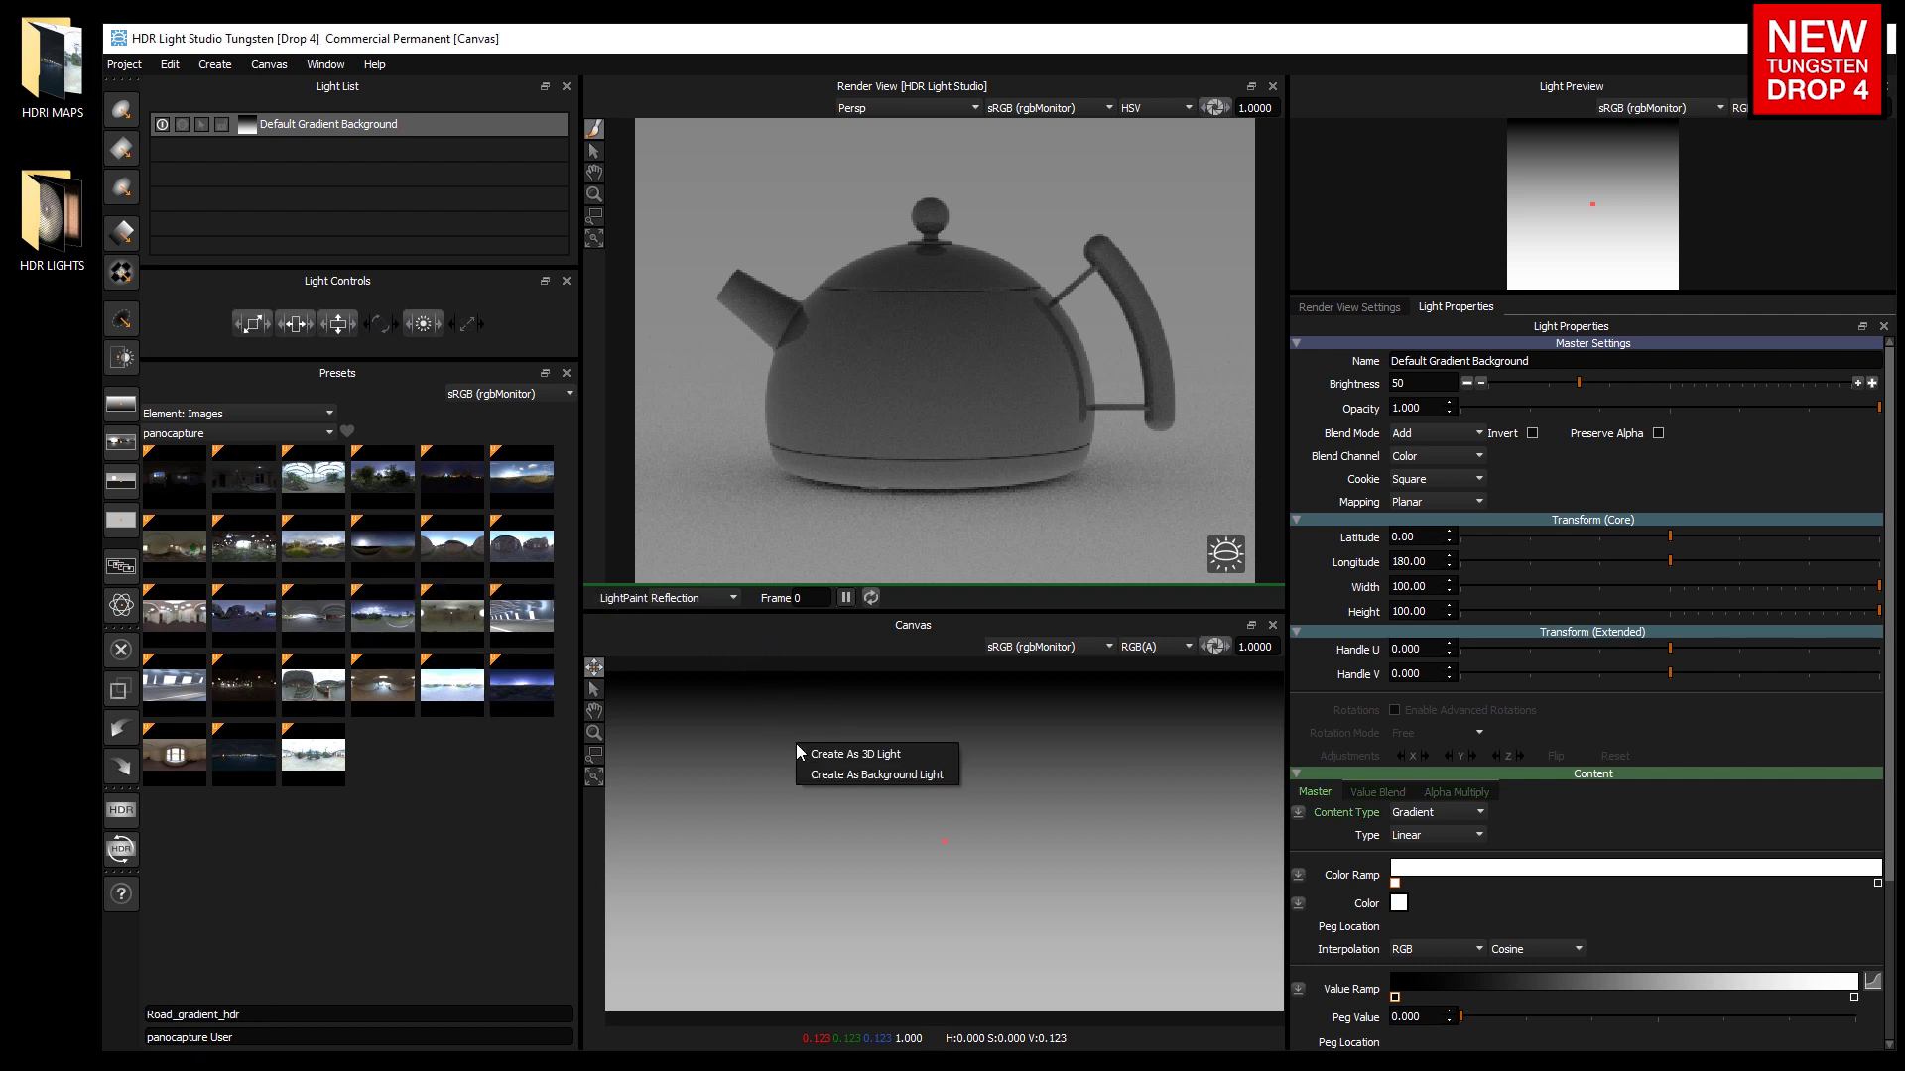
click(849, 775)
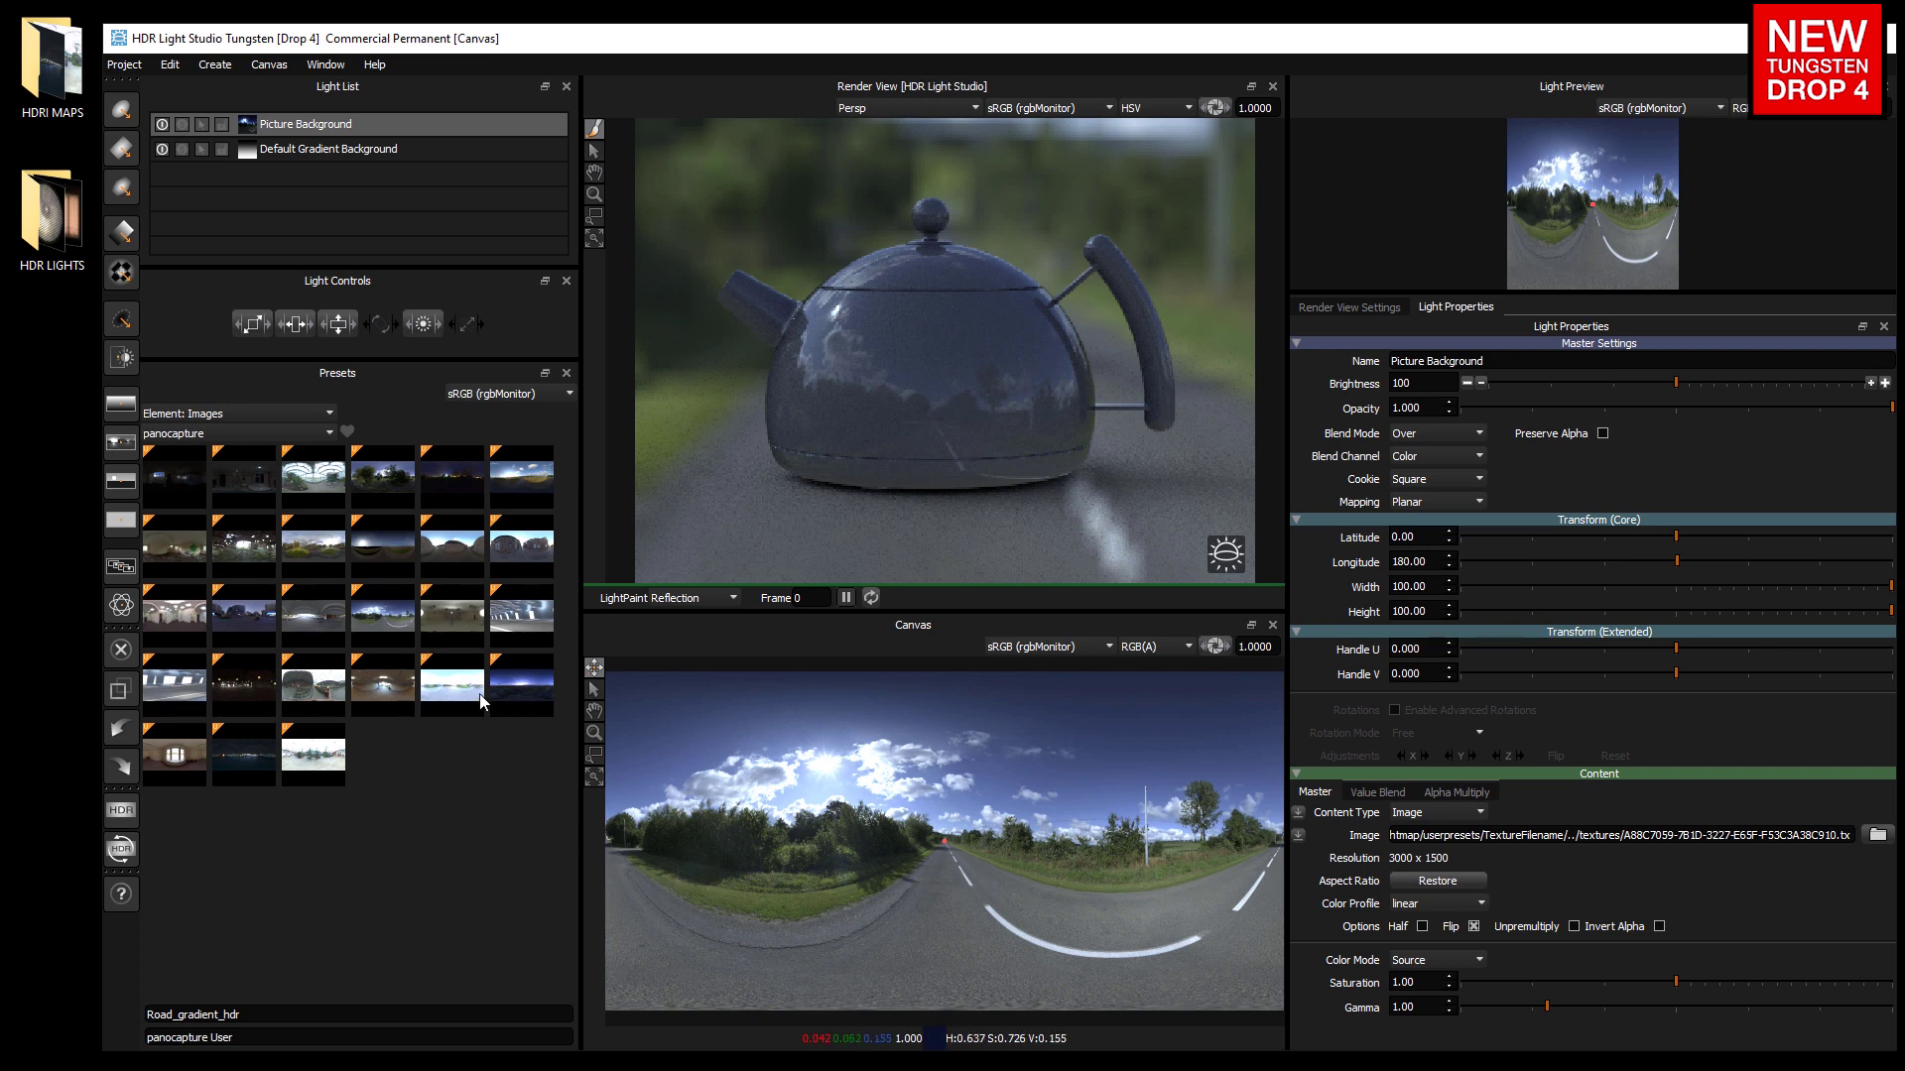
drag(308, 548, 802, 732)
click(866, 756)
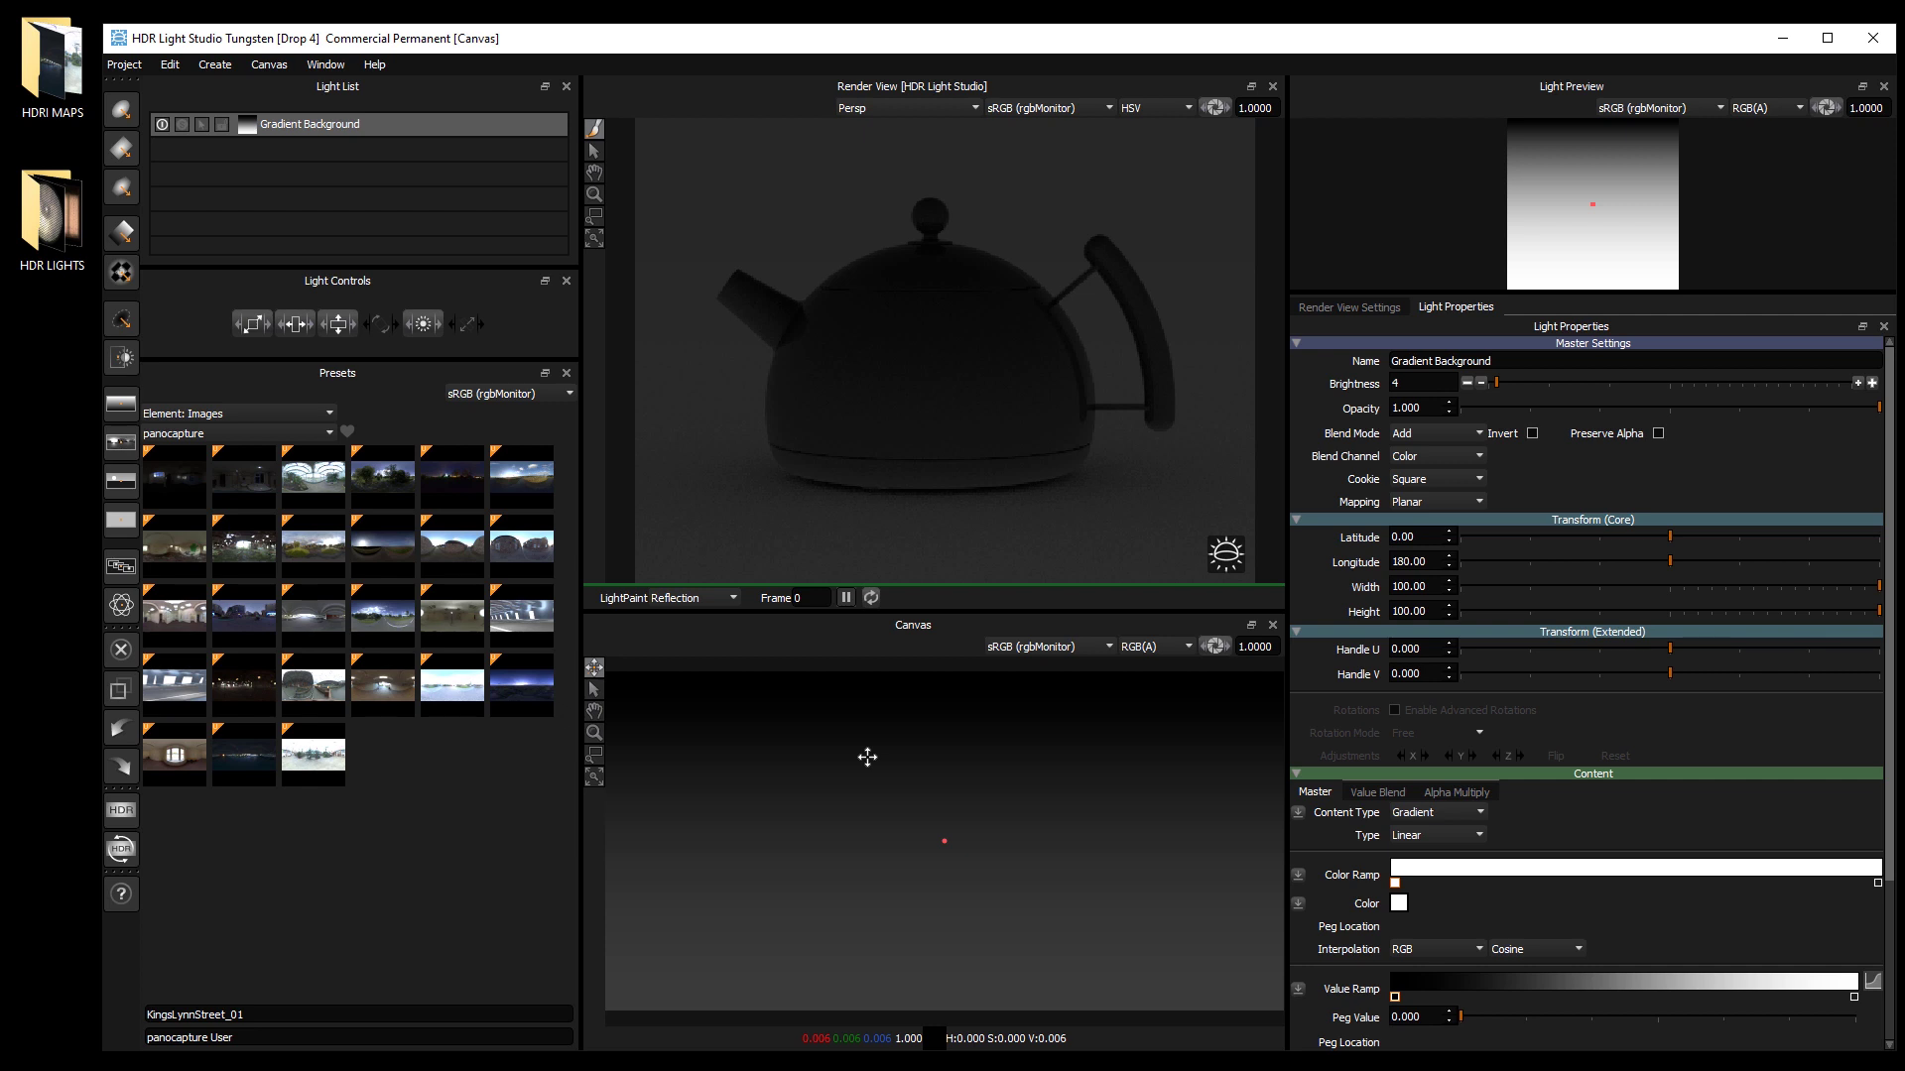
Step: Open the HDR LIGHTS folder, check the TurboSquid light pack page, then select all 50 light files
click(57, 213)
key(Return)
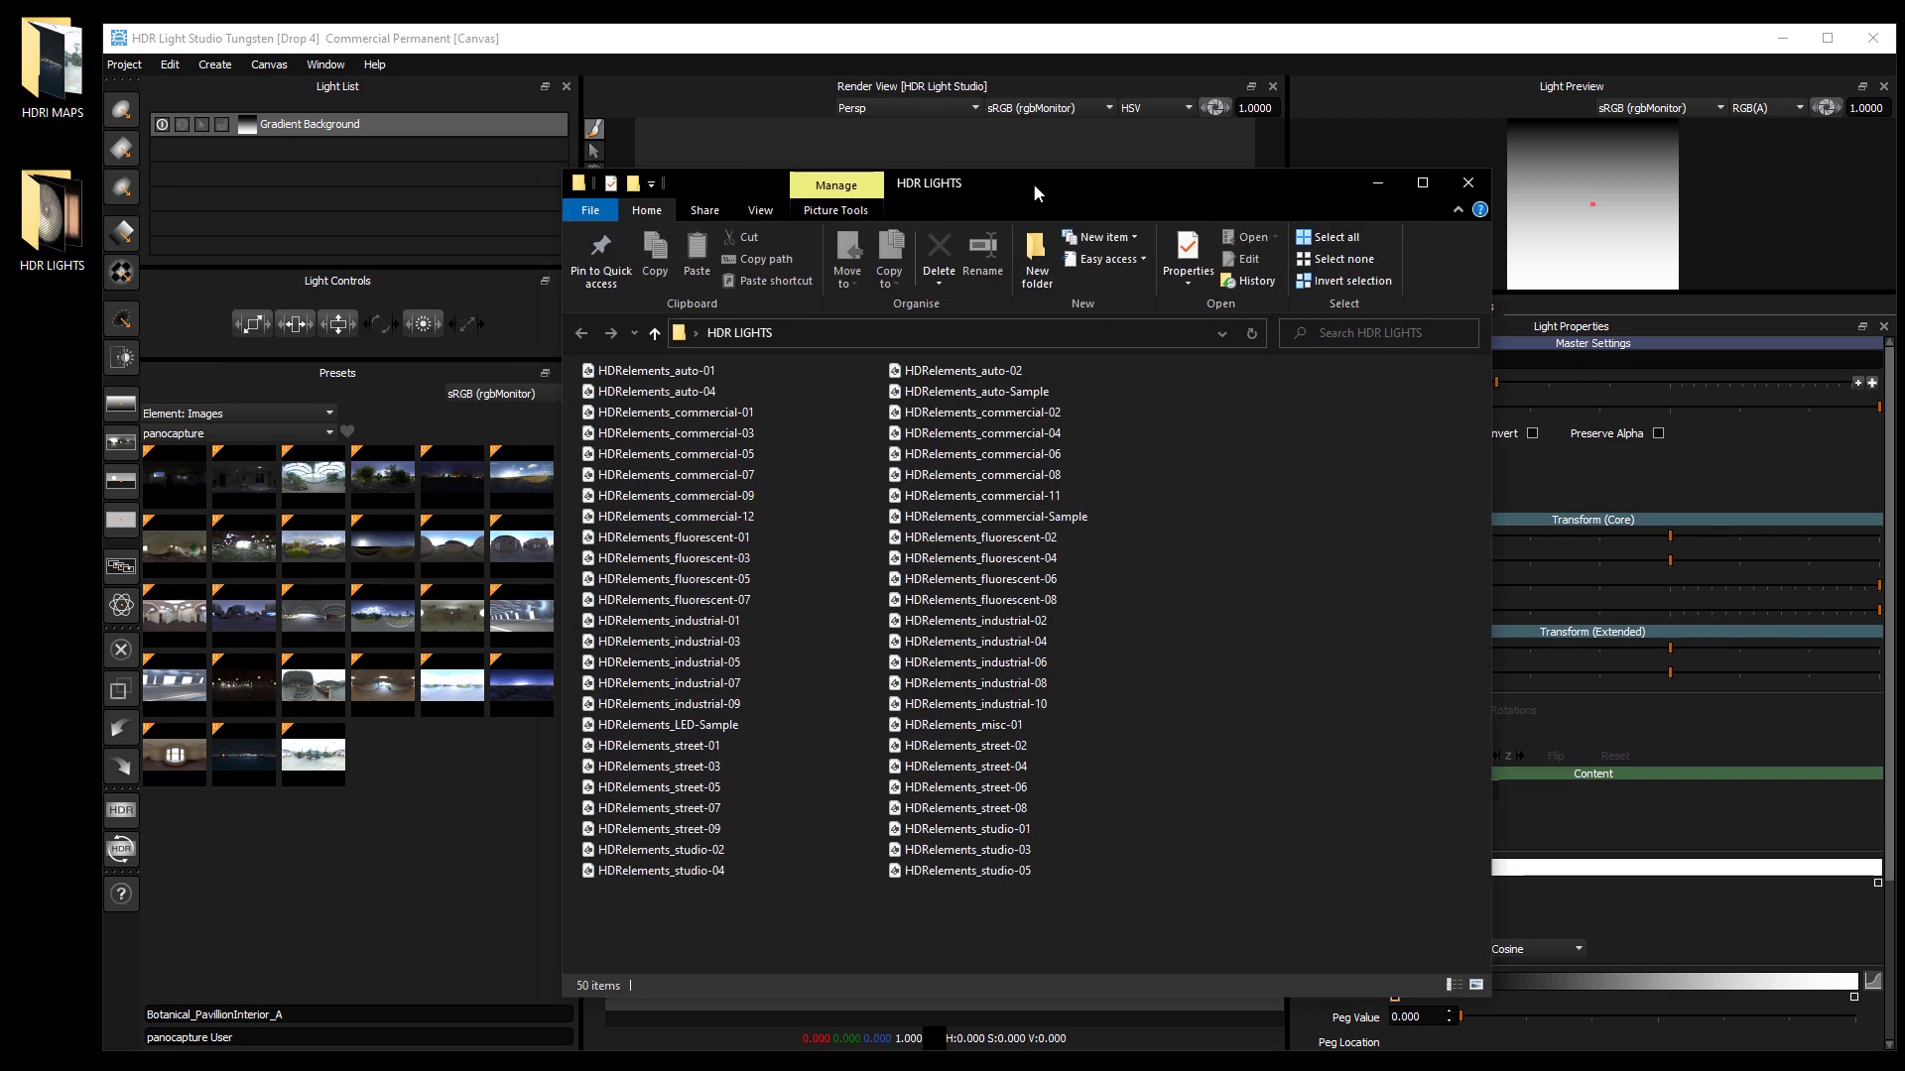
key(alt+Tab)
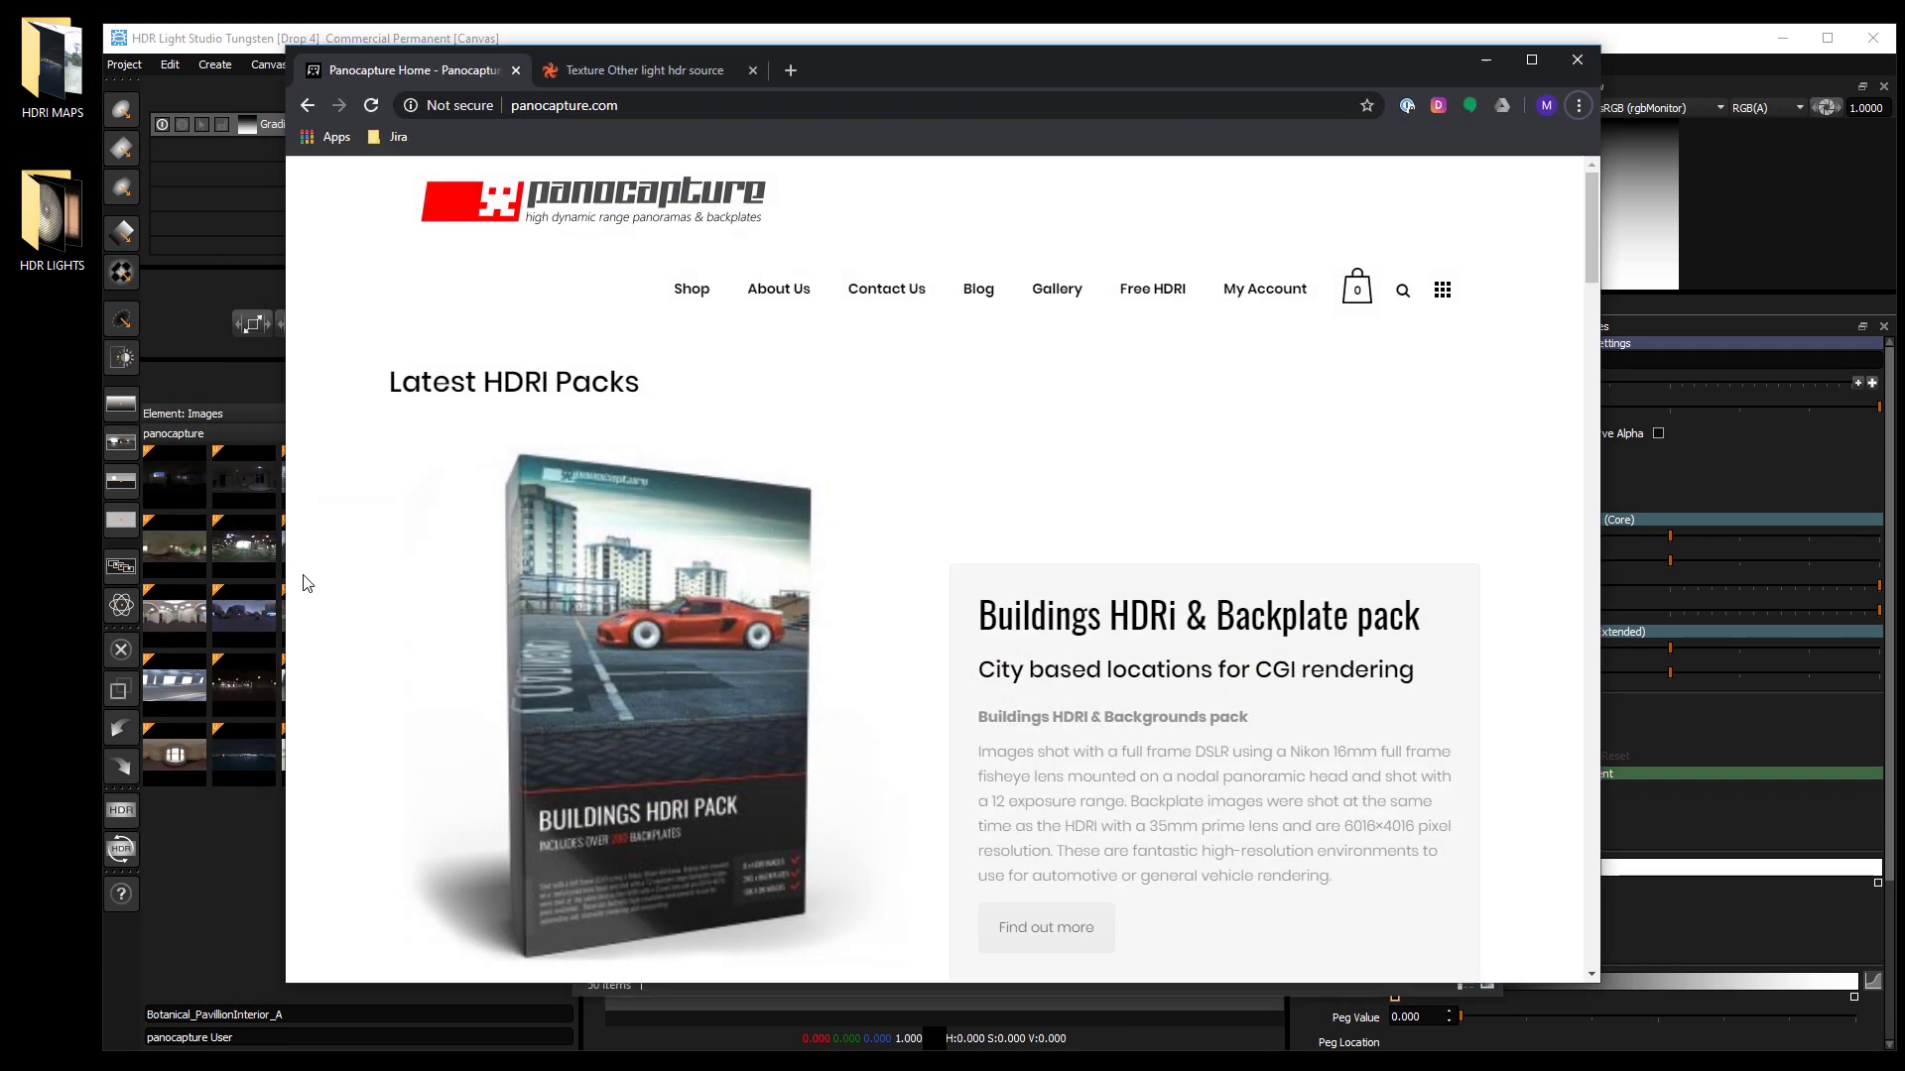
click(597, 76)
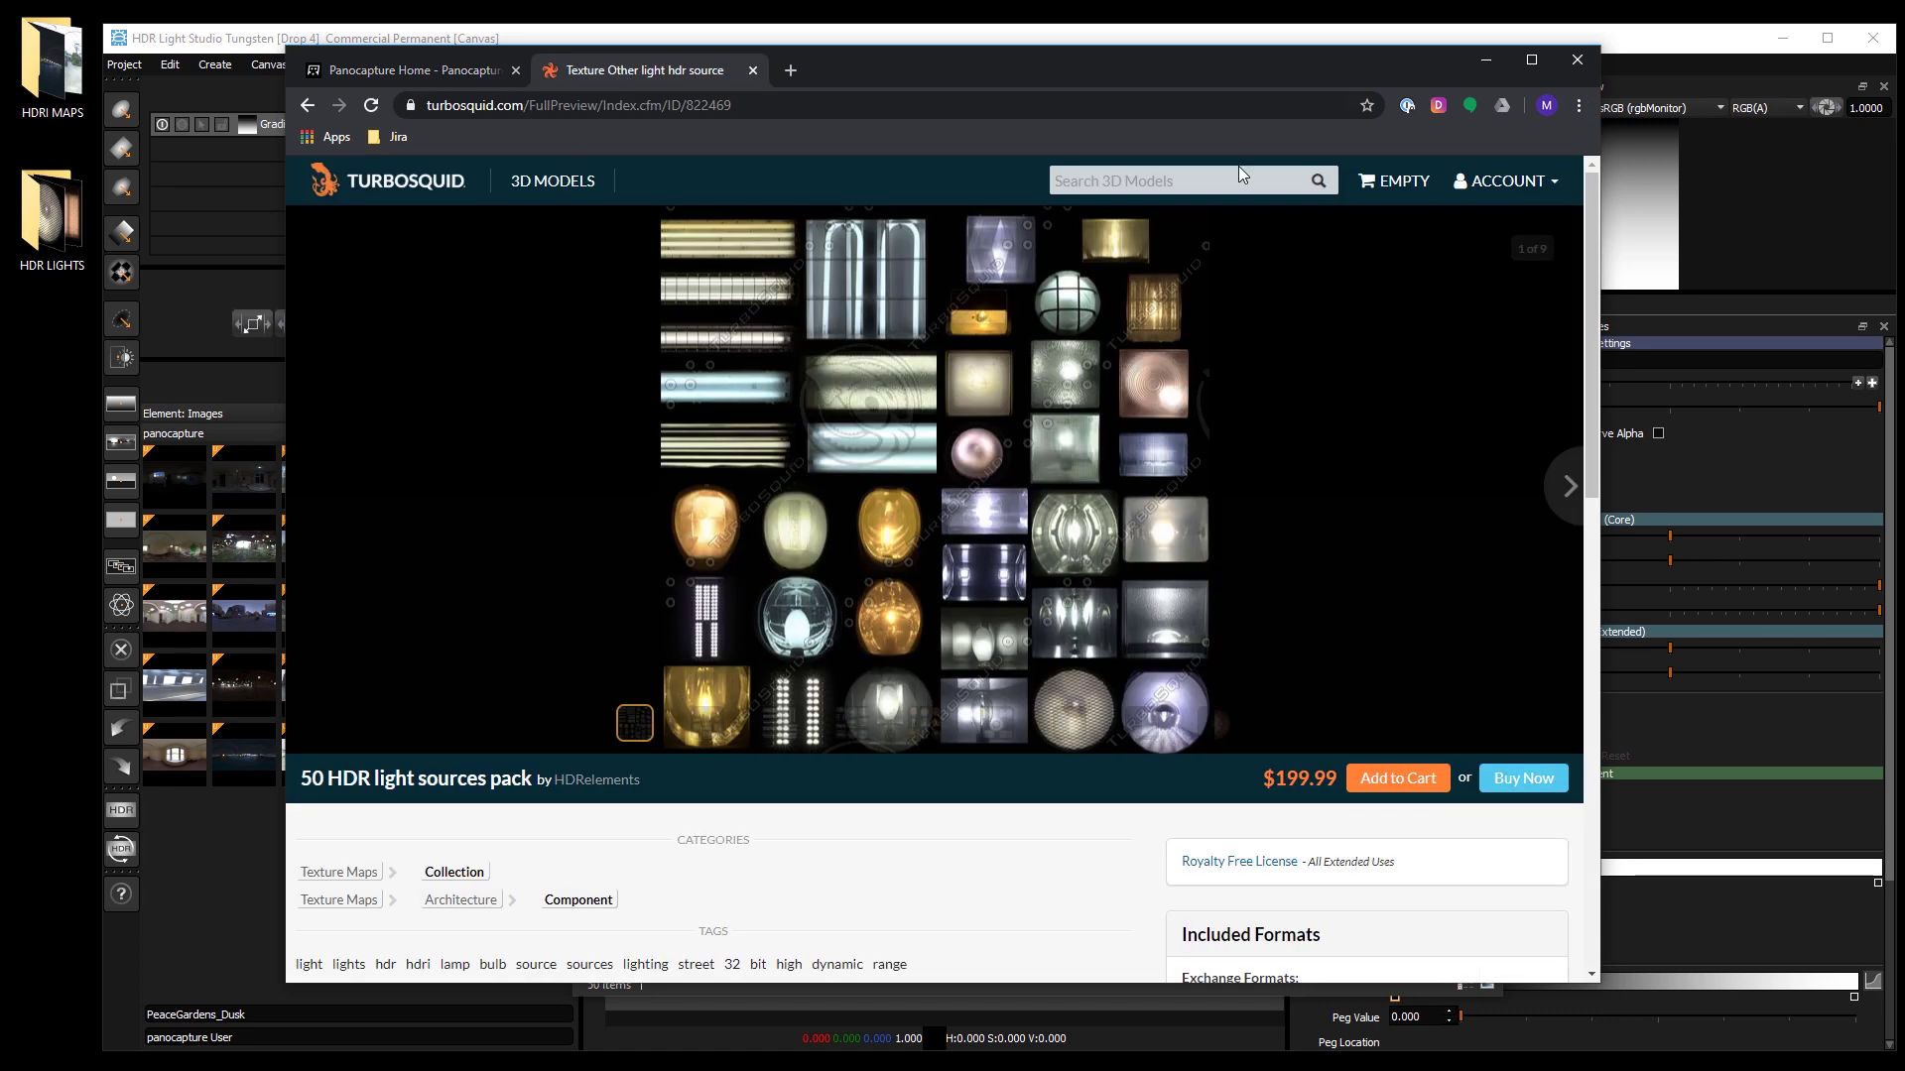
click(1491, 62)
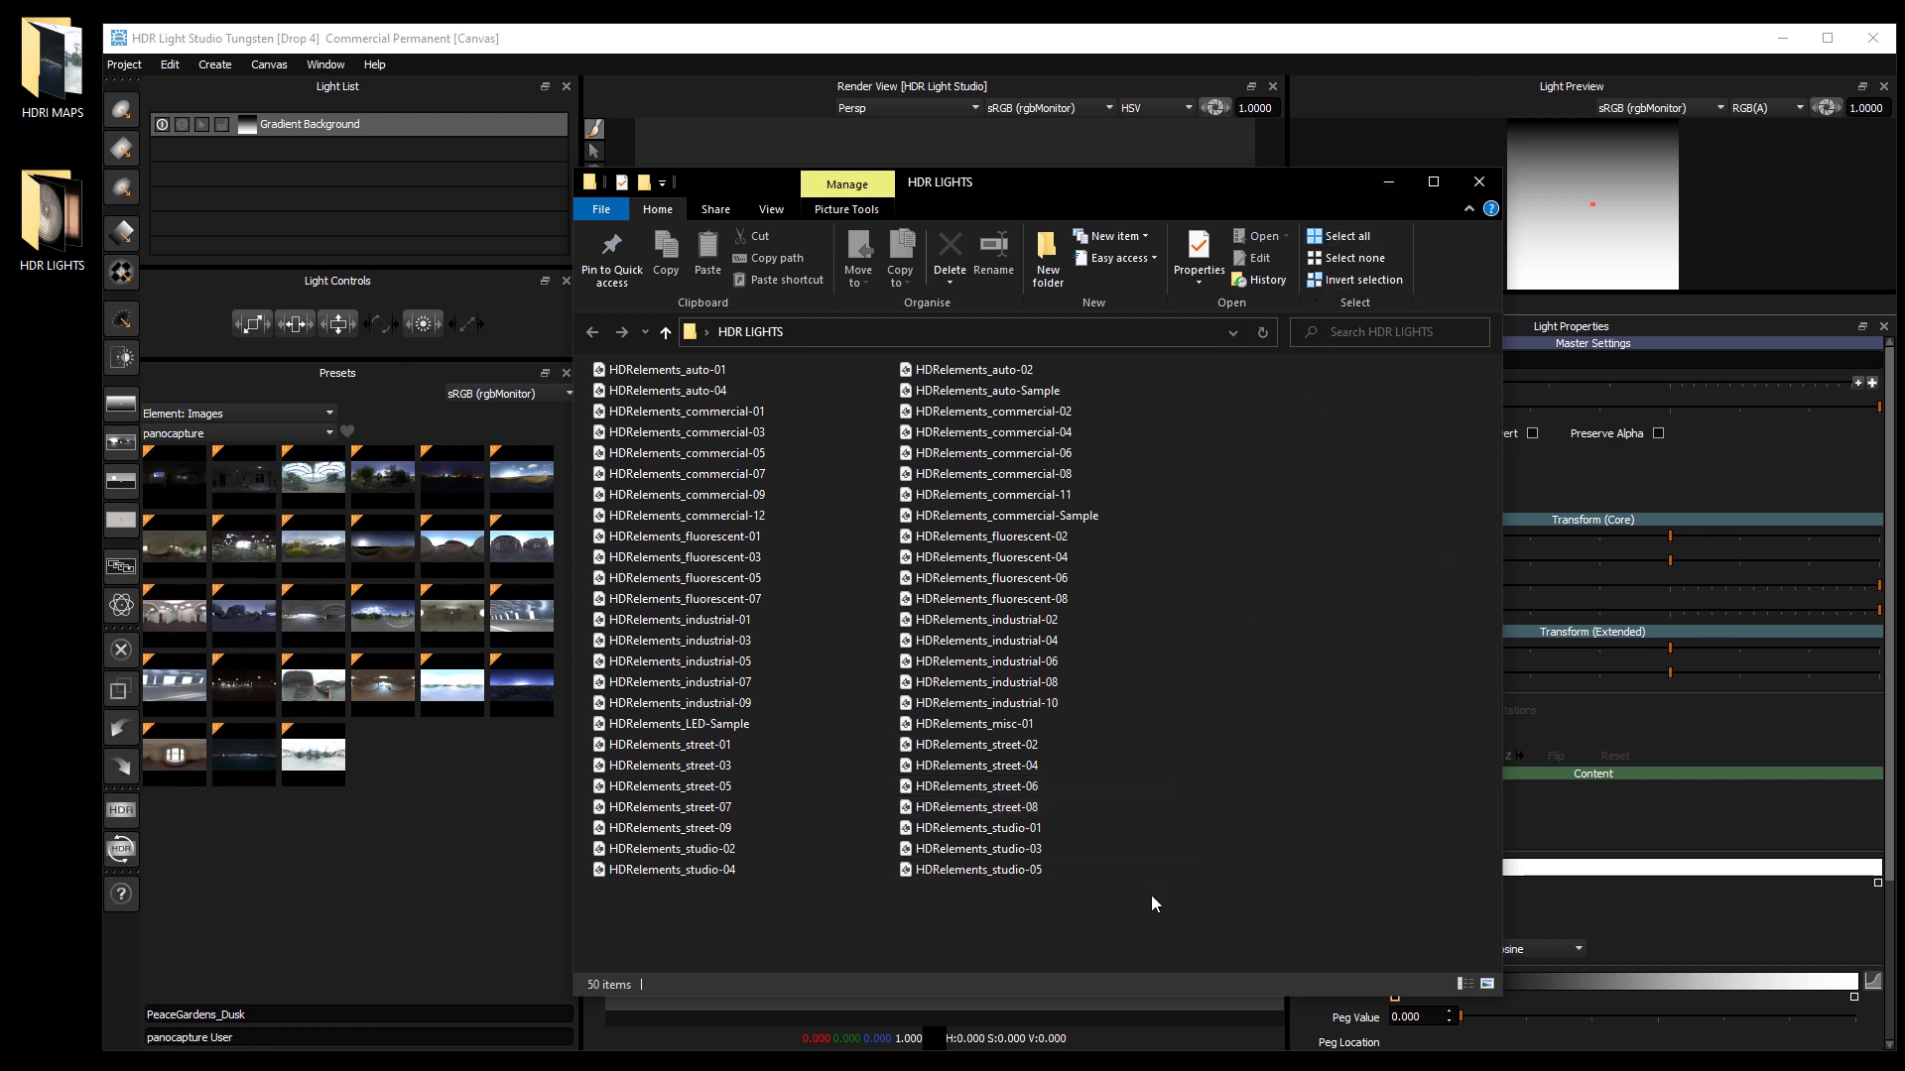
drag(1192, 896, 382, 682)
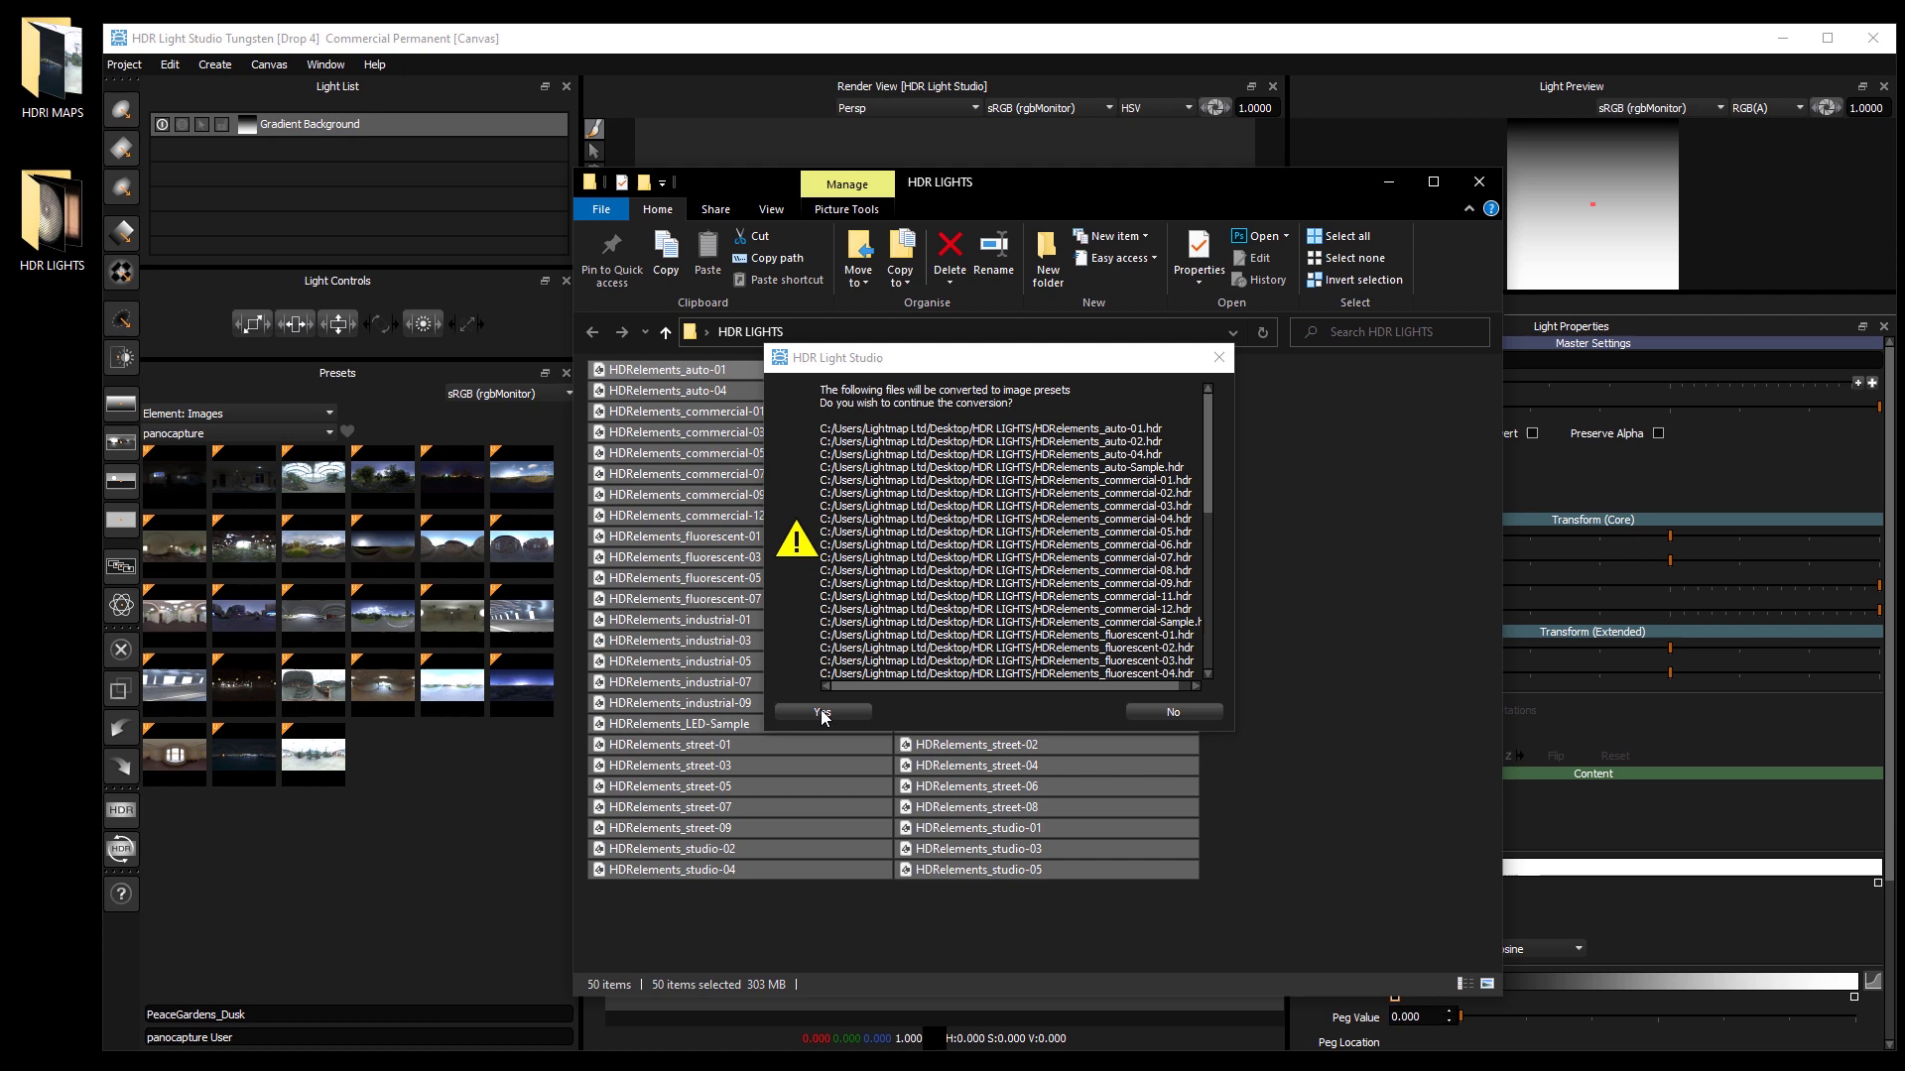
Step: Convert the 50 HDR light files into image presets under a new turbo_lights tag
click(821, 713)
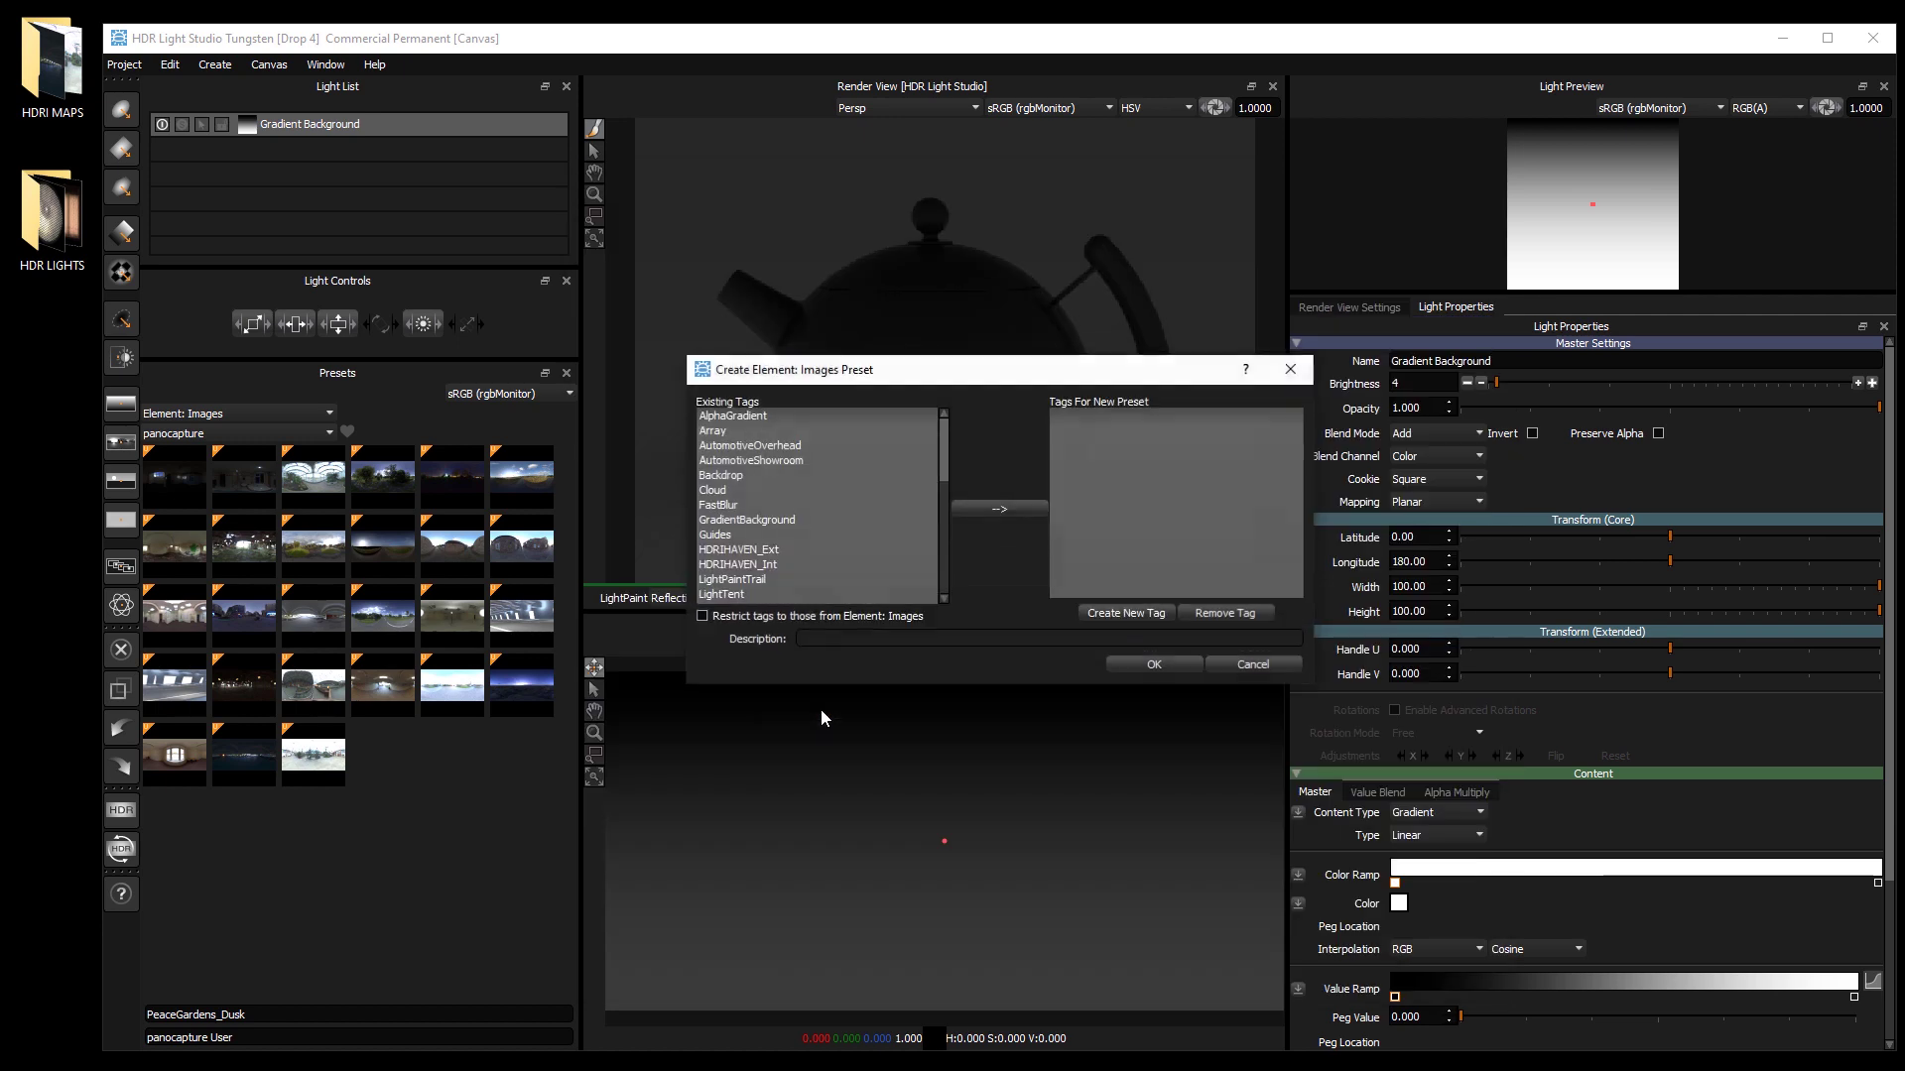
click(1116, 609)
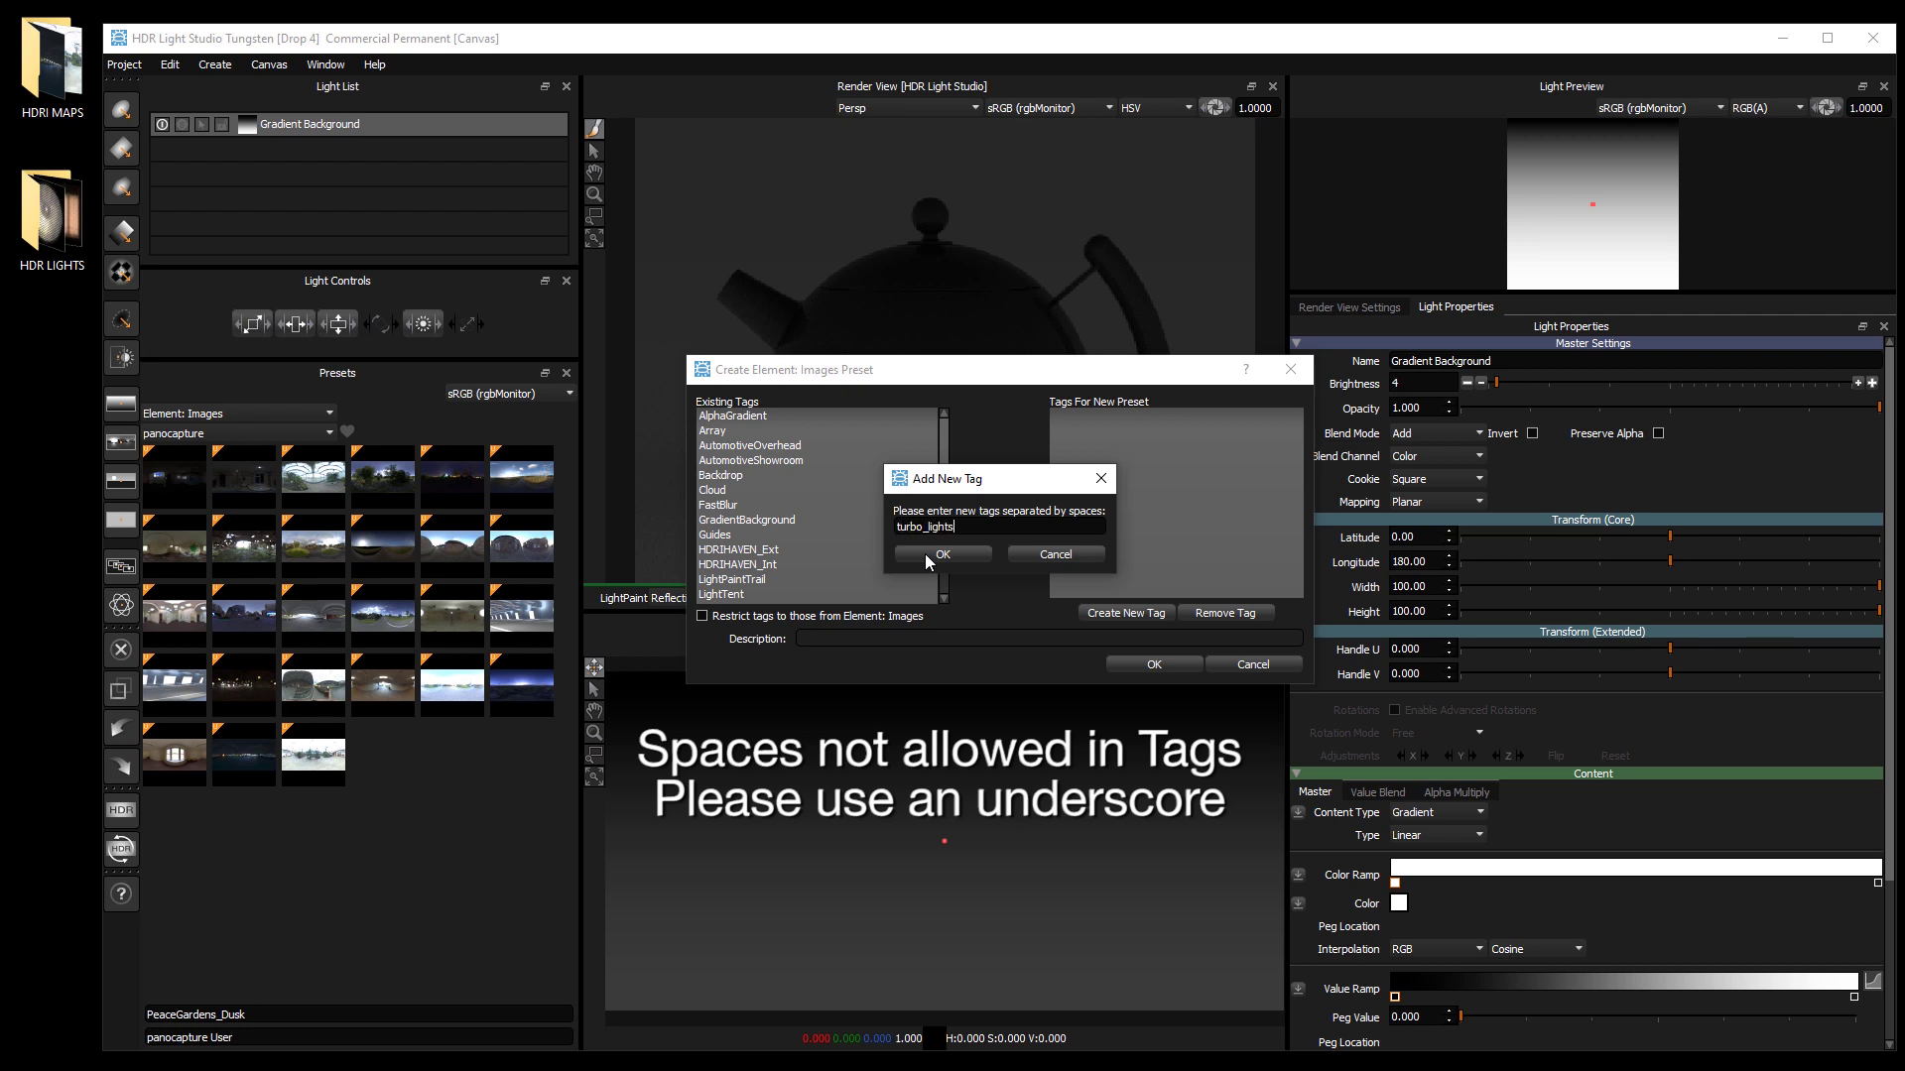
click(925, 554)
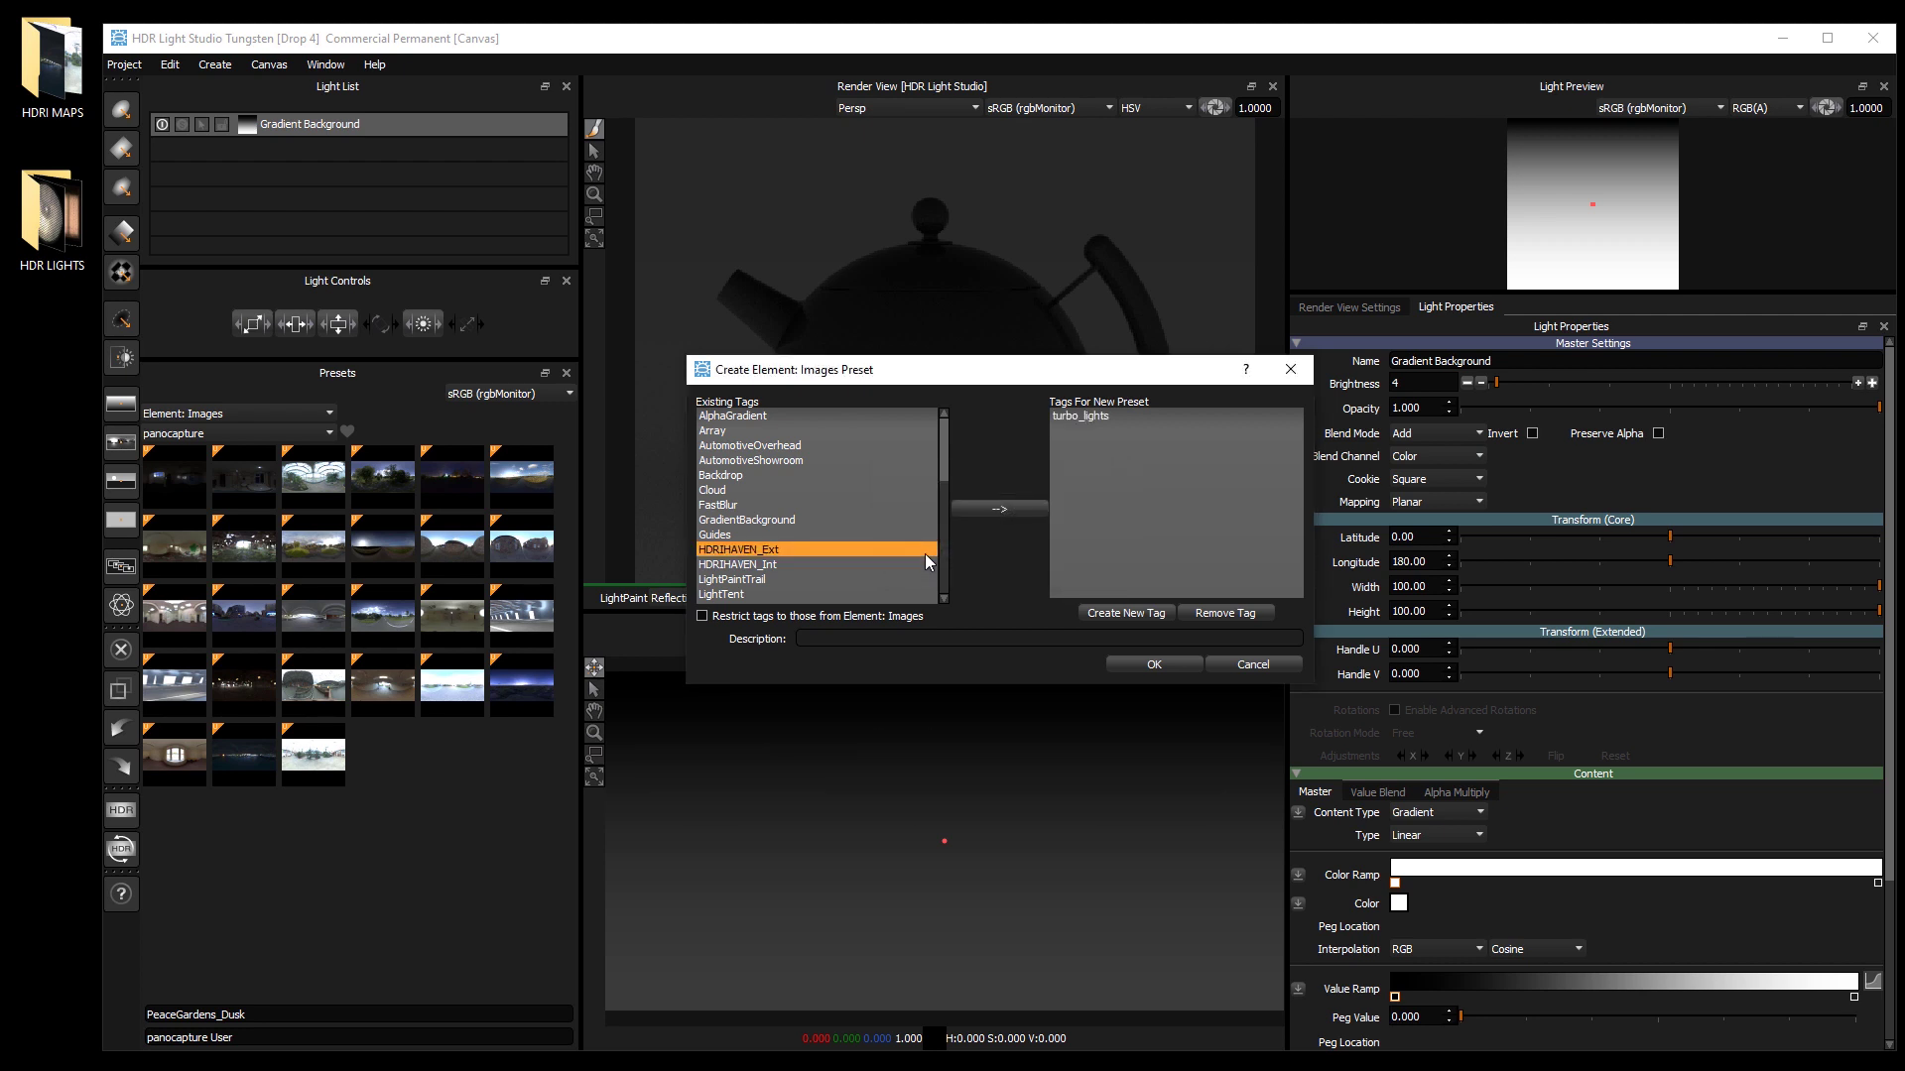
click(1151, 665)
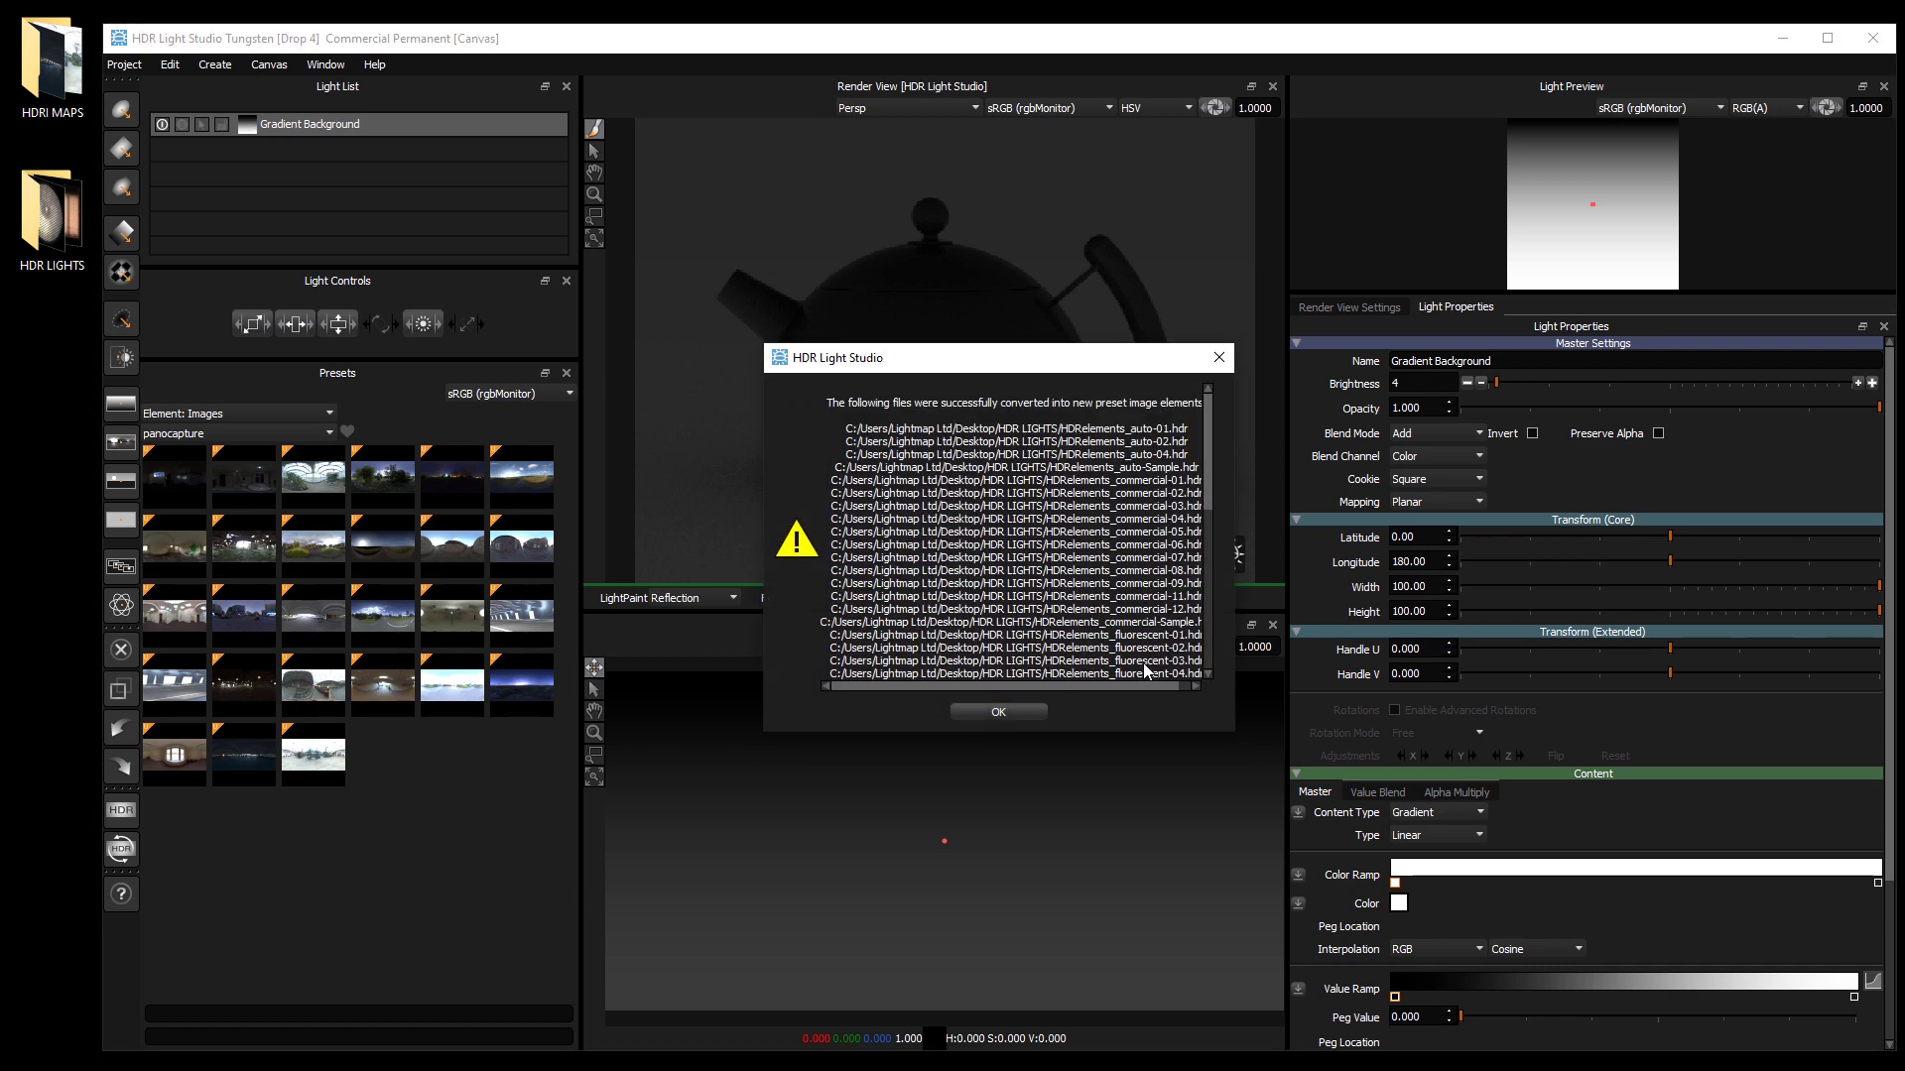
Step: Dismiss the results, filter presets to turbo_lights, and enlarge the presets panel
click(998, 712)
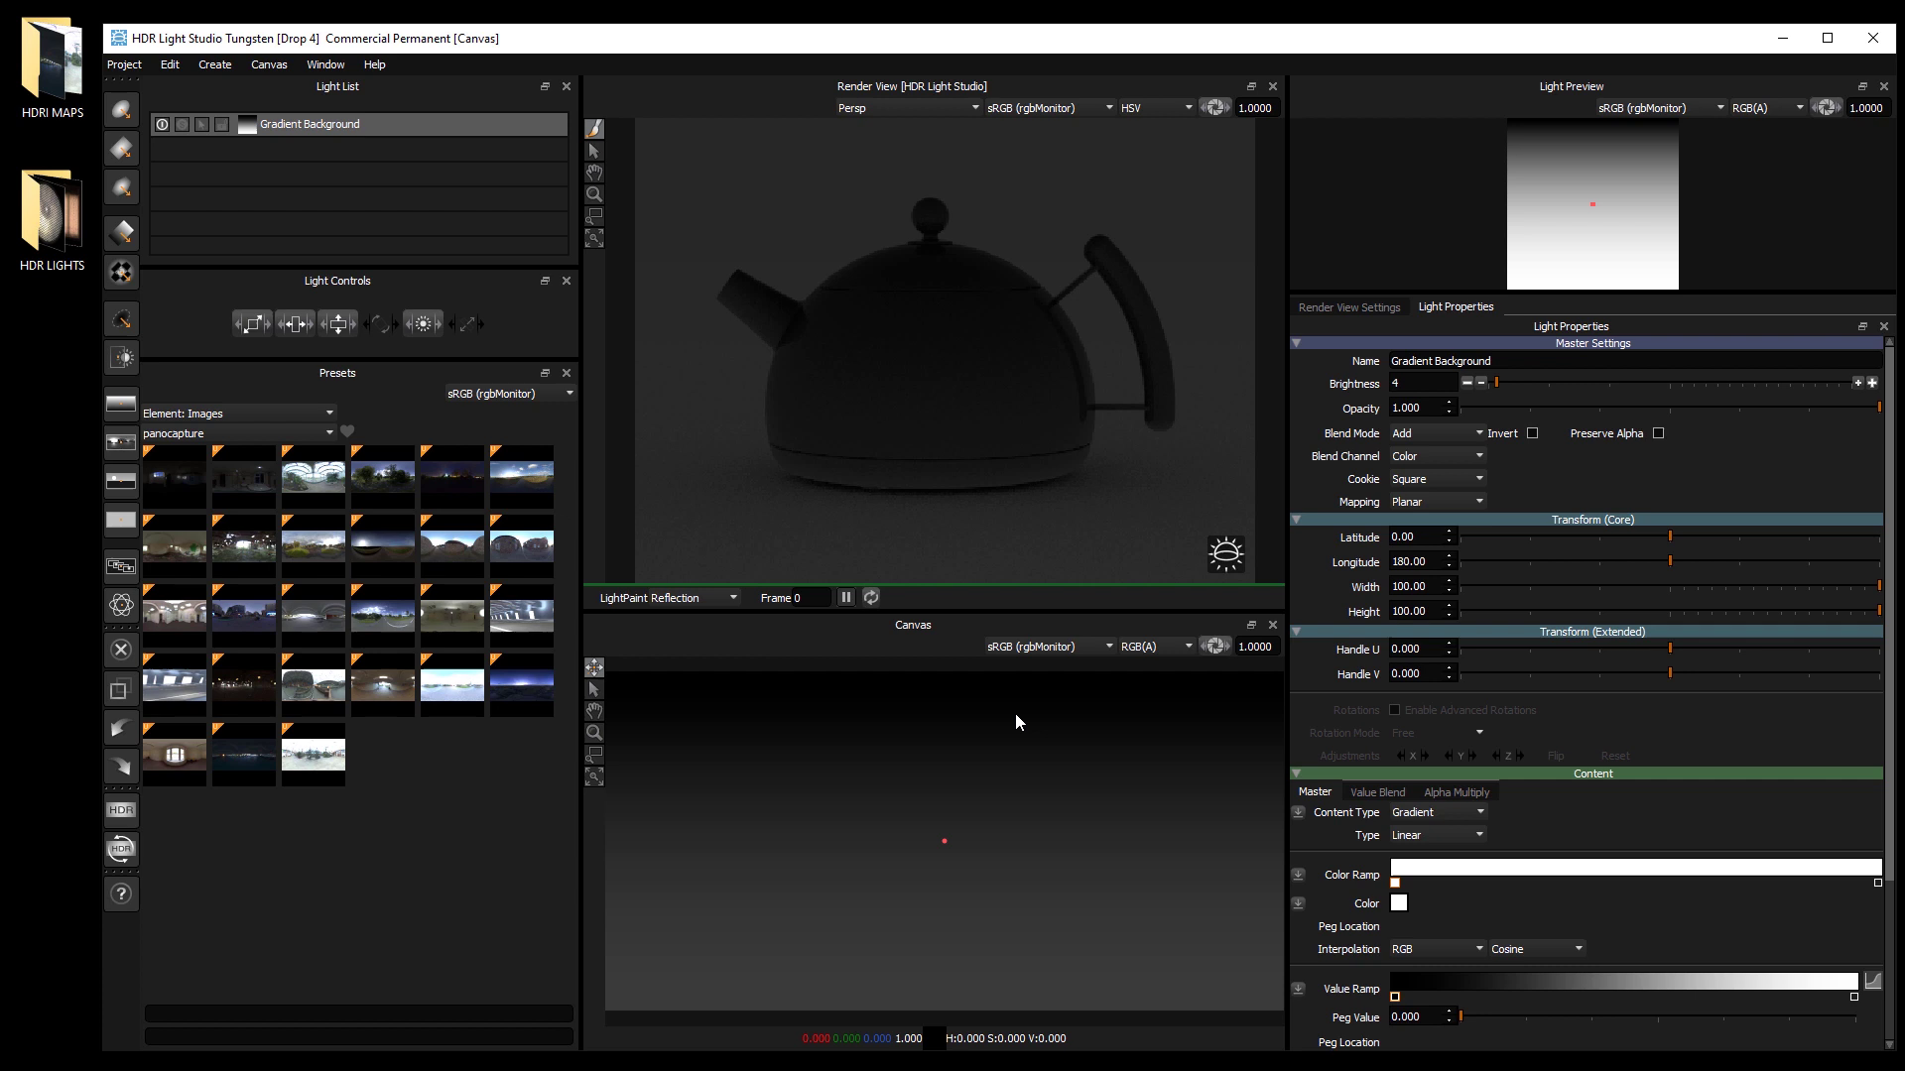
click(274, 437)
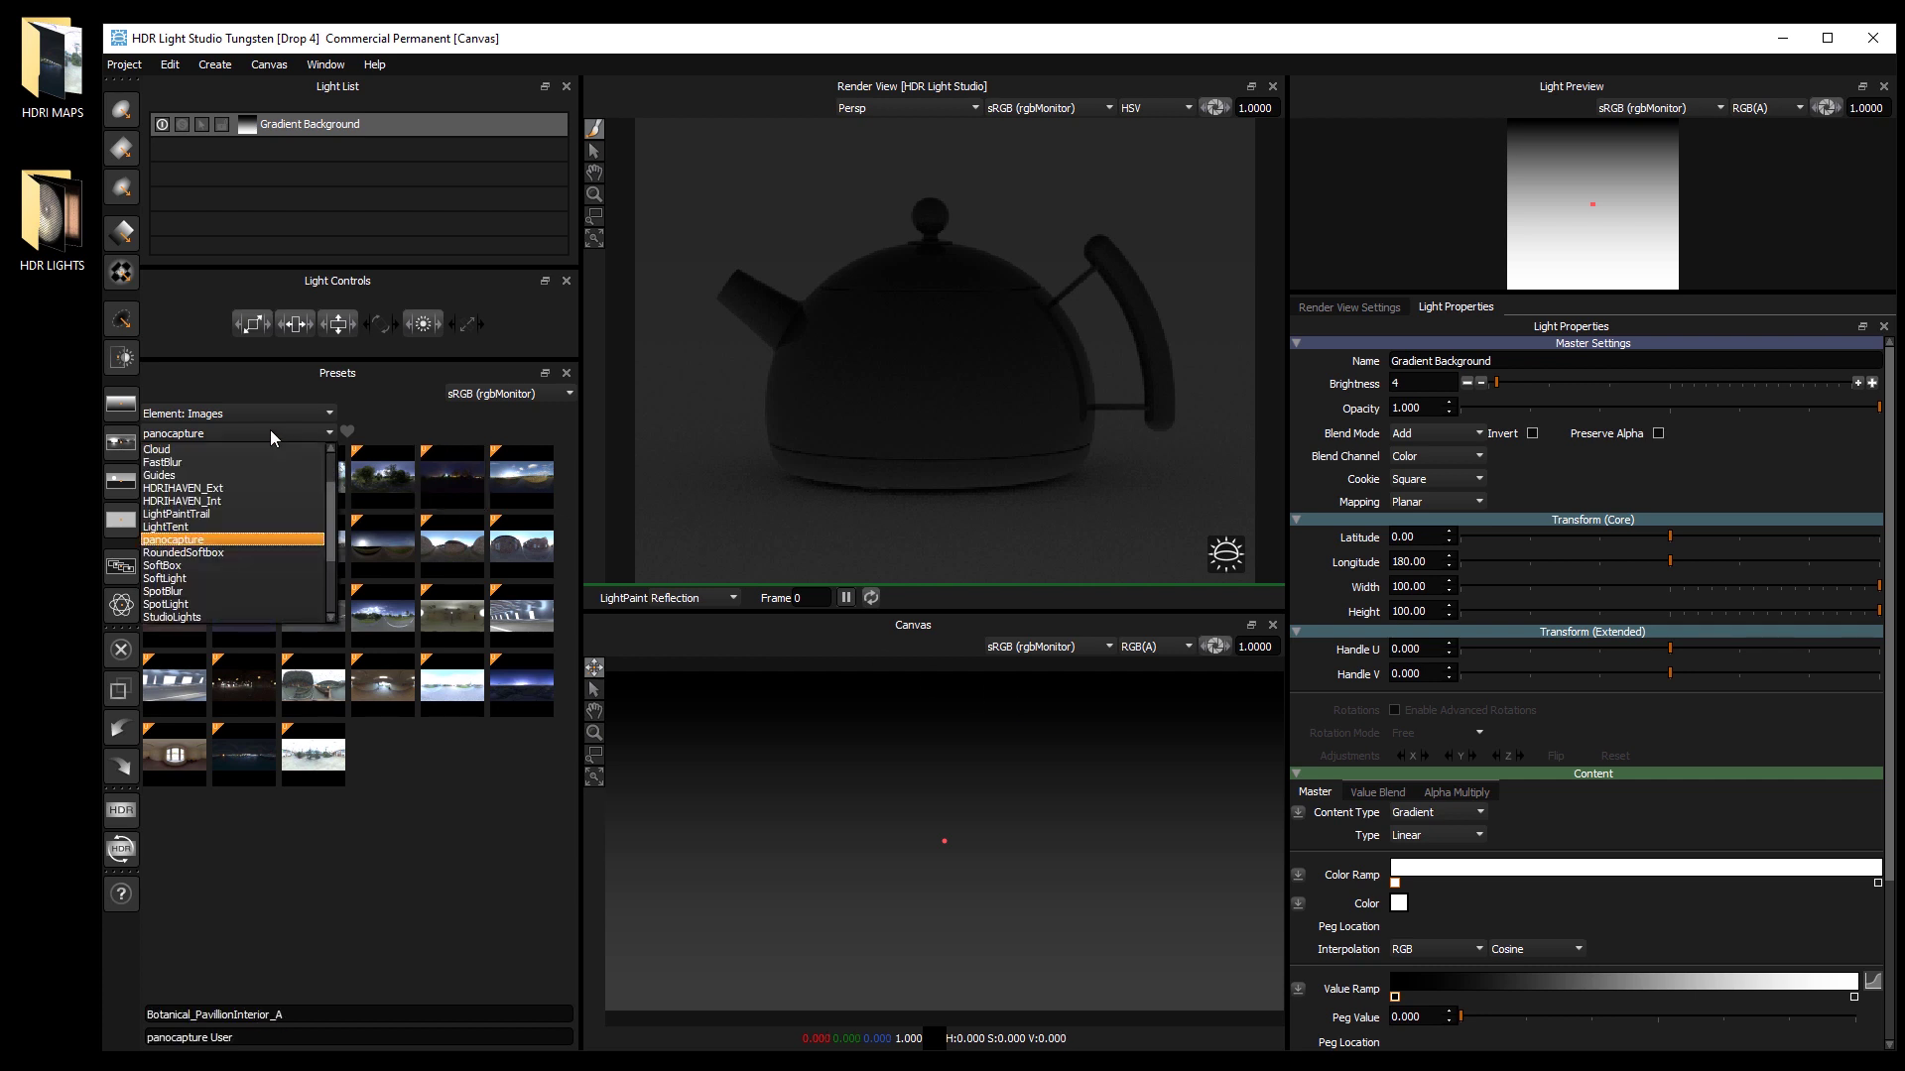
scroll(334, 543, down, 2)
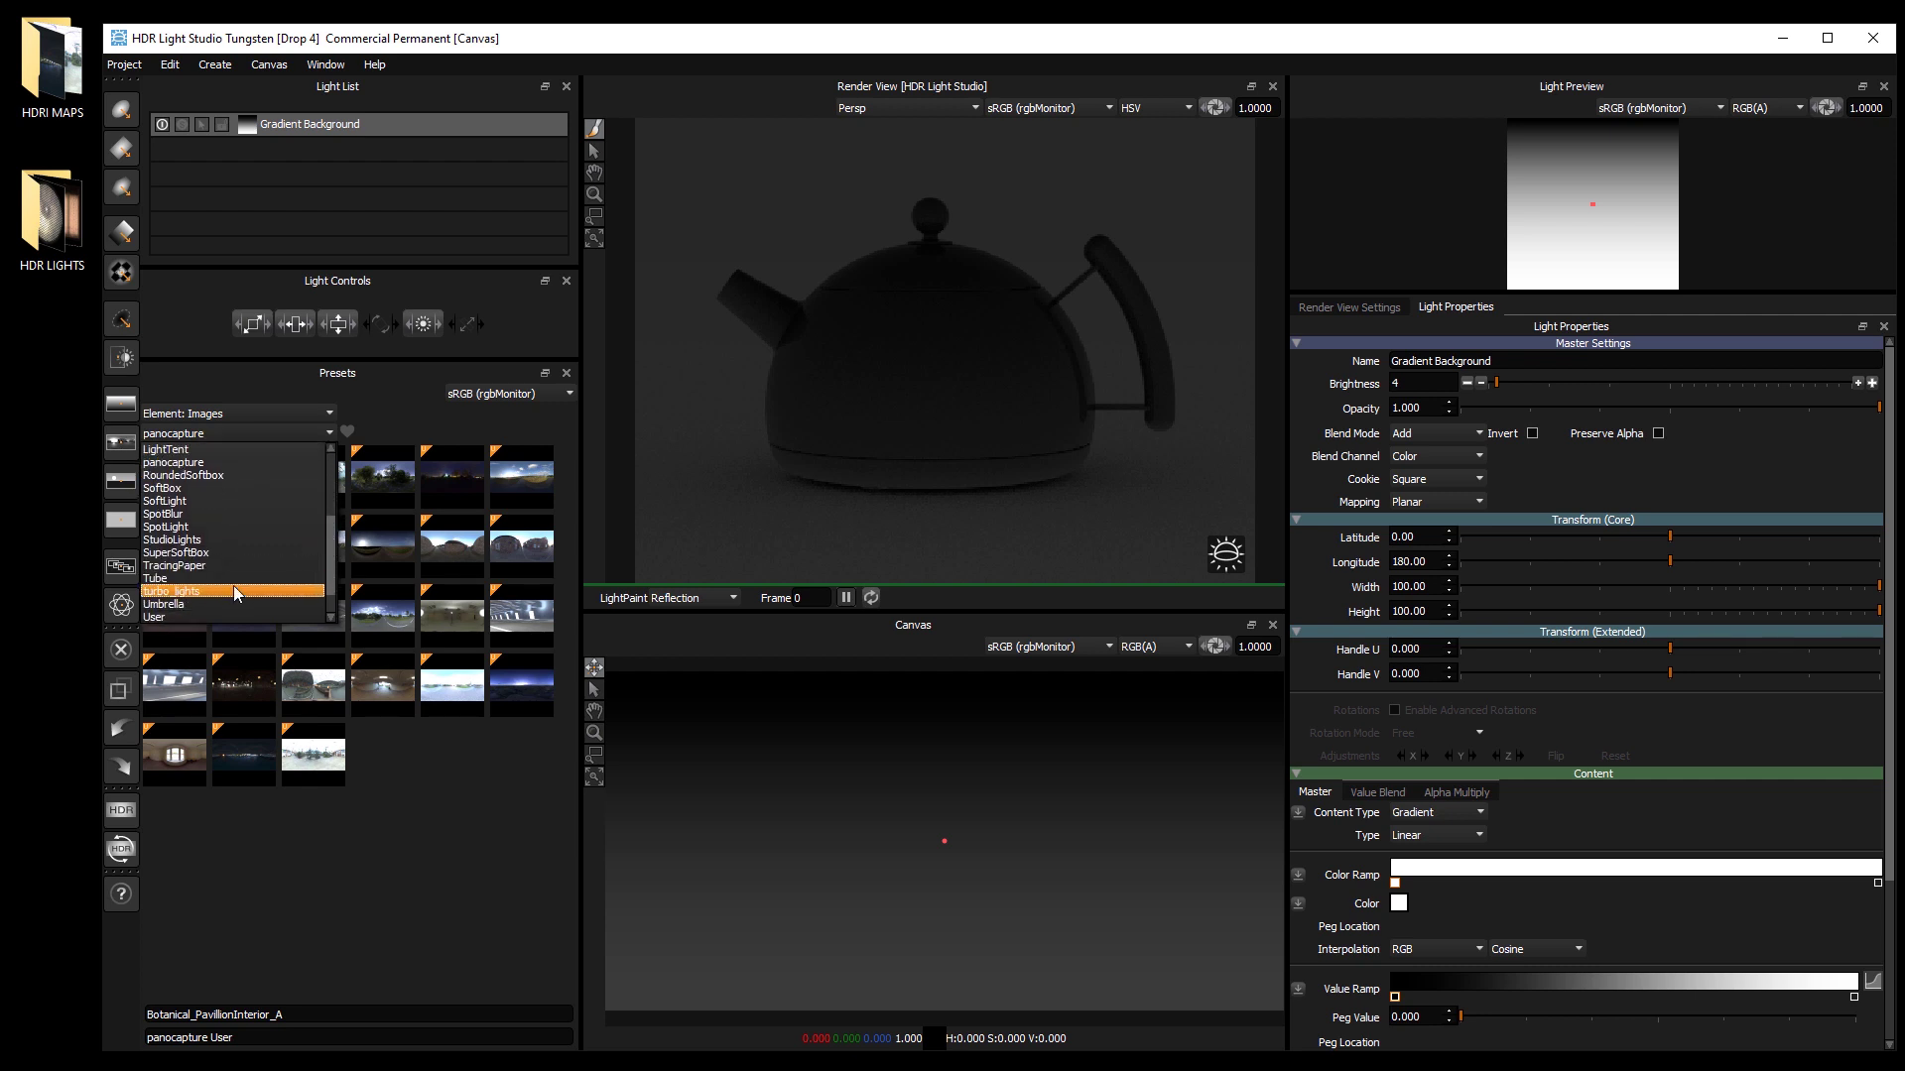
click(253, 604)
drag(373, 360, 388, 295)
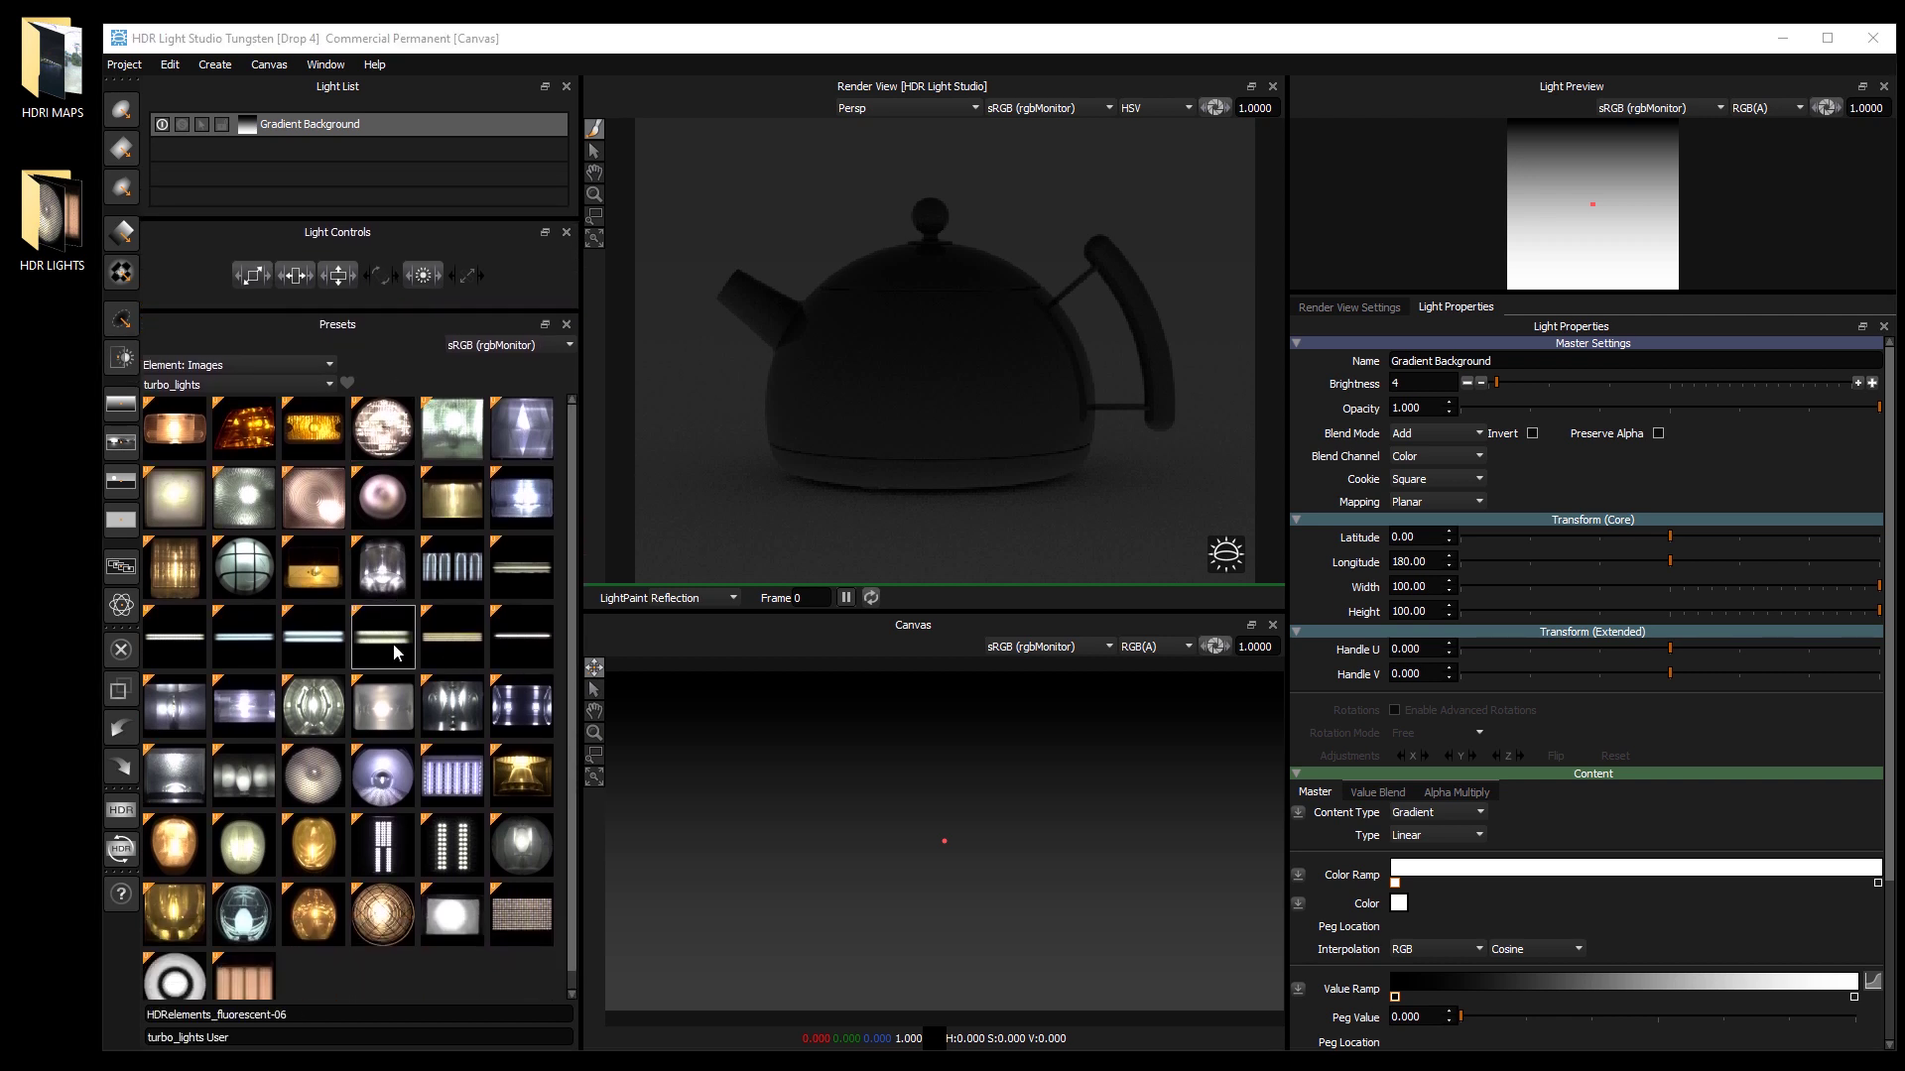
Step: Drop the industrial light preset onto the teapot in the Render View
mouse_move(394, 652)
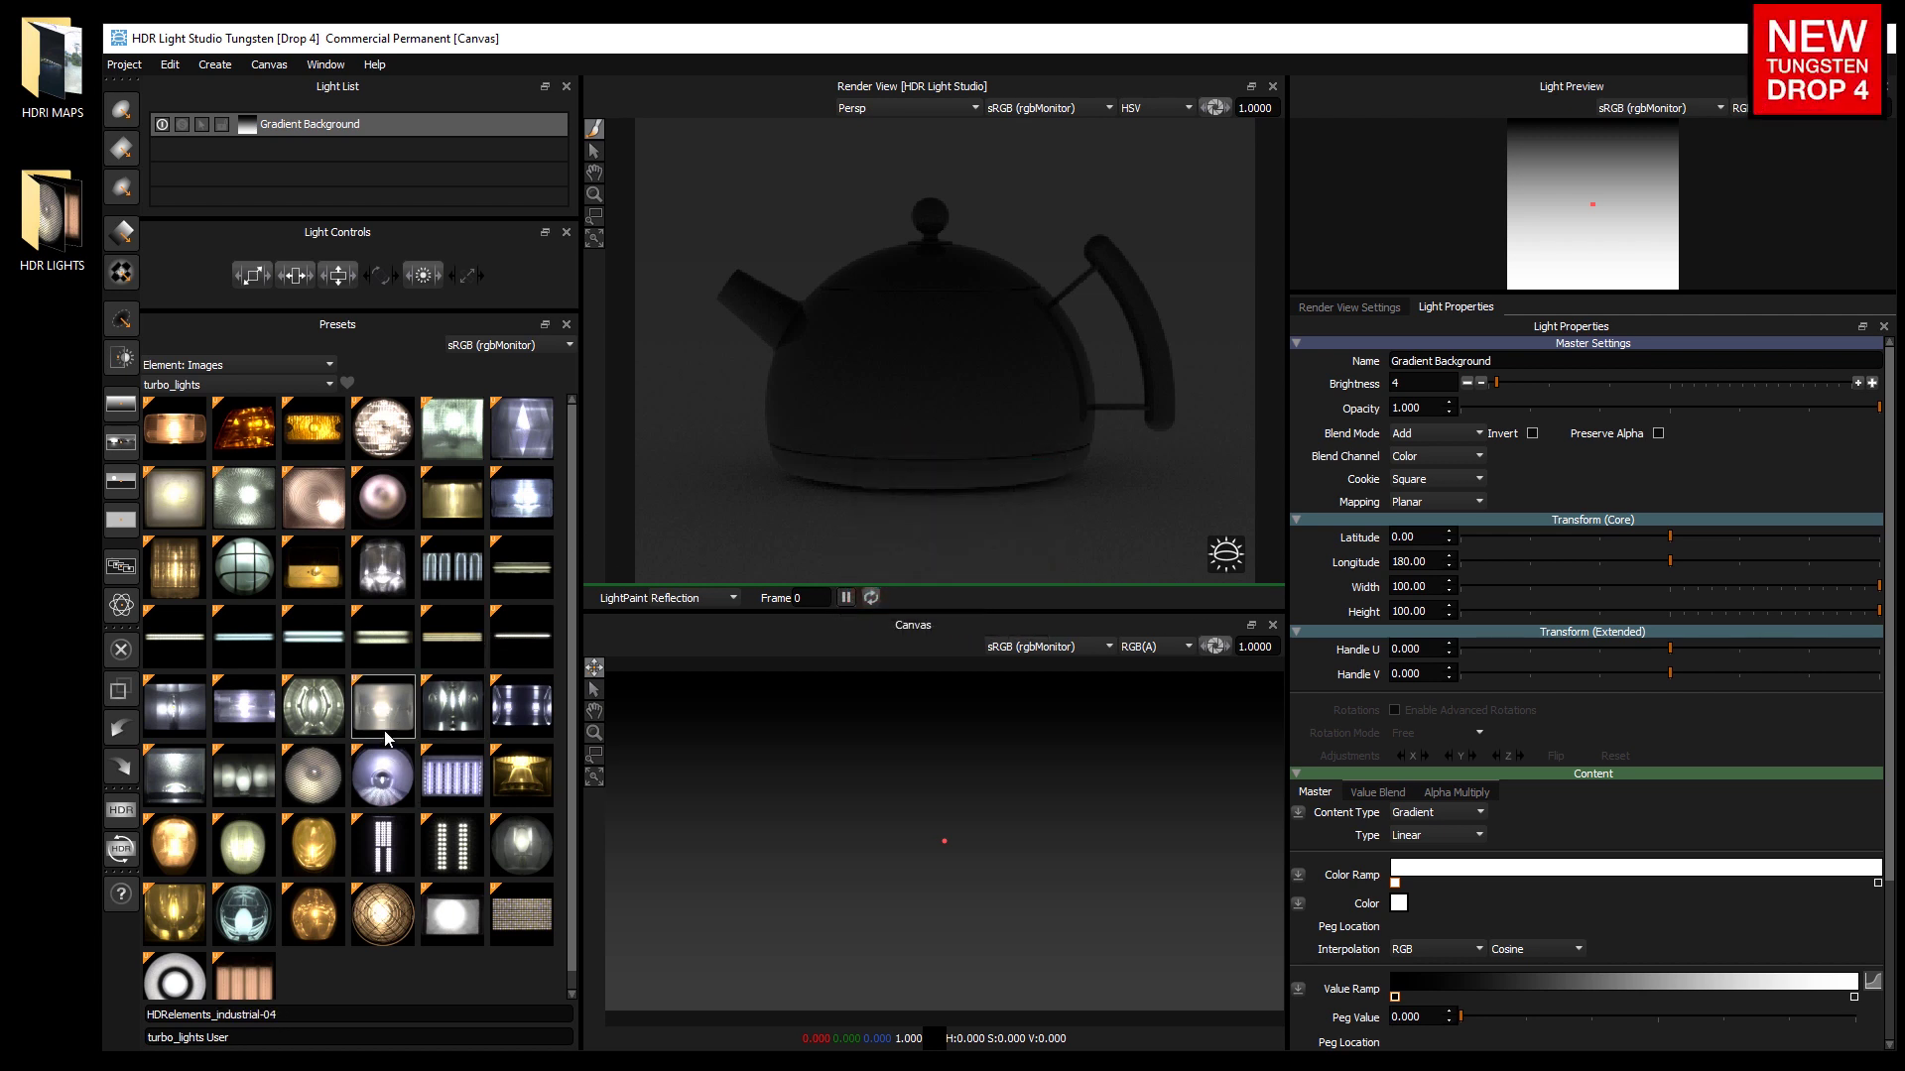
drag(382, 712, 800, 430)
drag(848, 347, 847, 341)
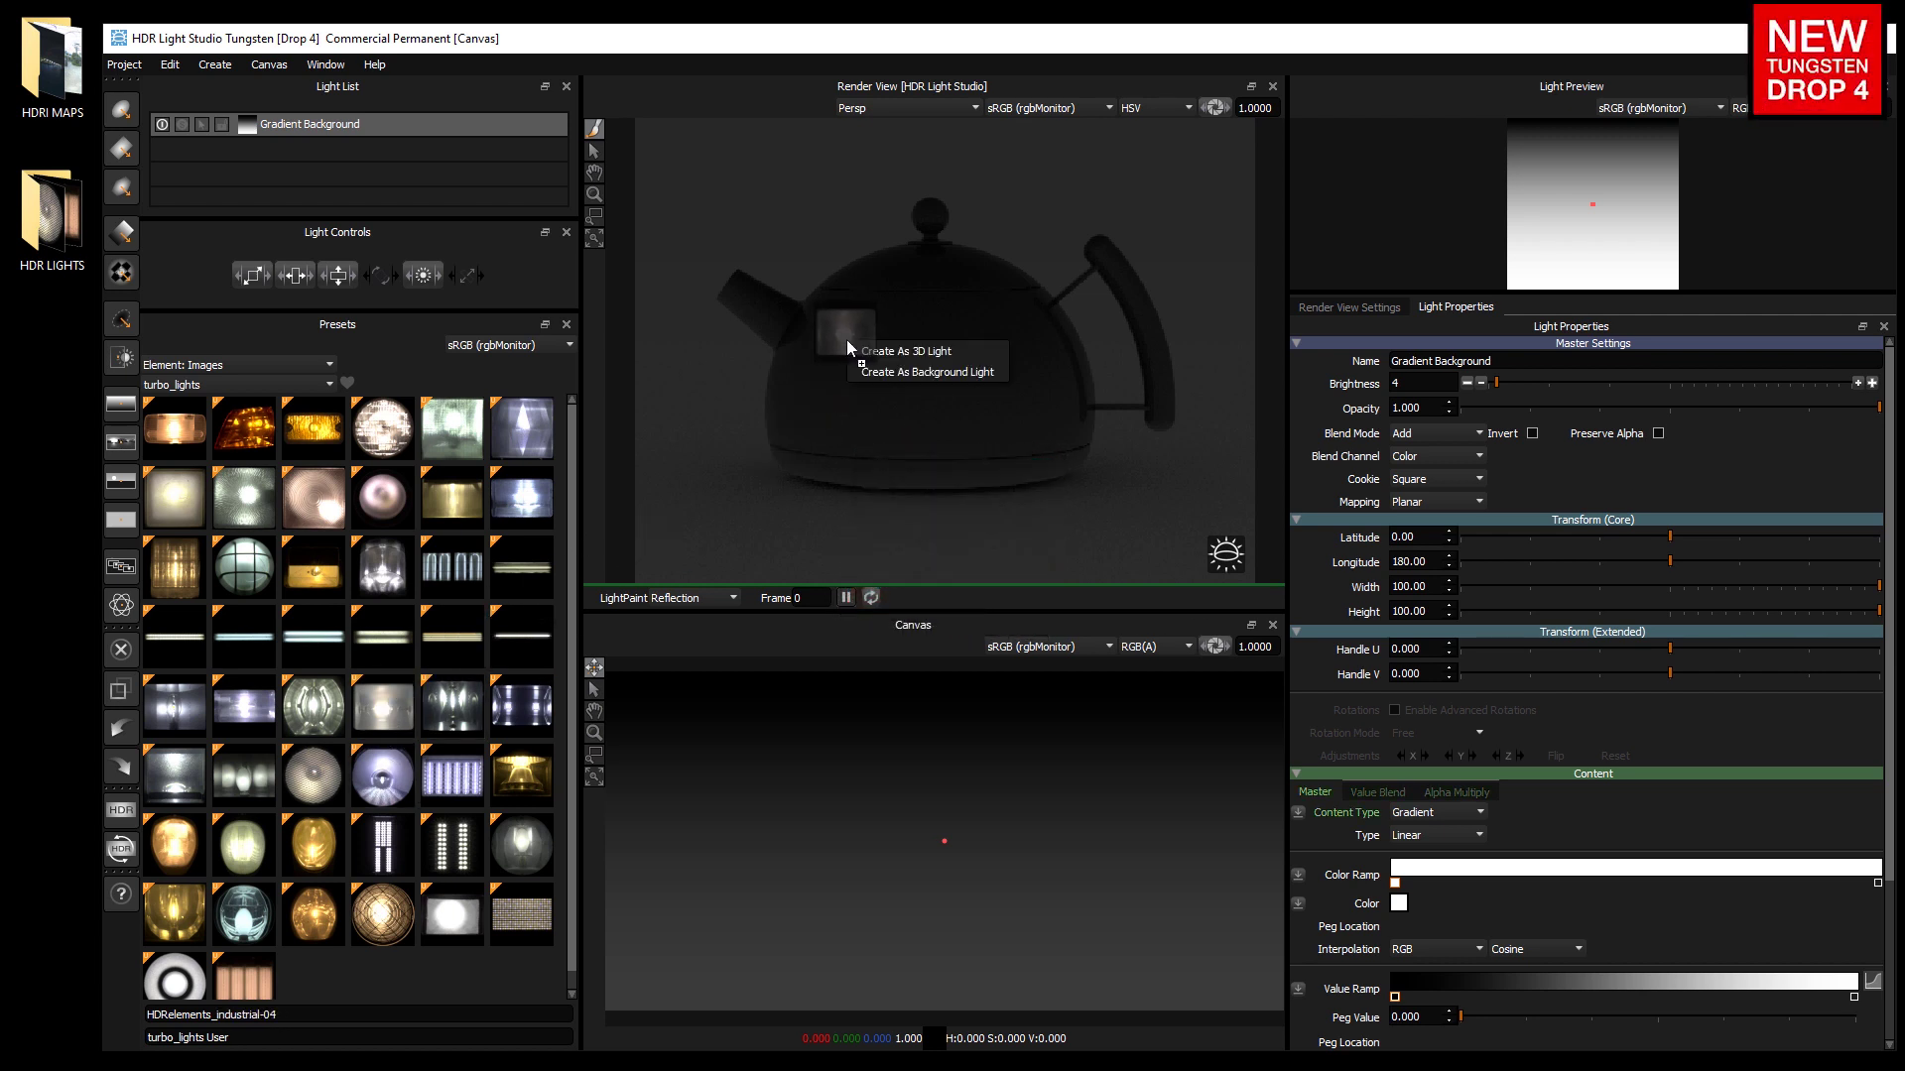
Step: Add the industrial preset and HDRelements_street-03 as two 3D picture lights on the teapot
click(921, 355)
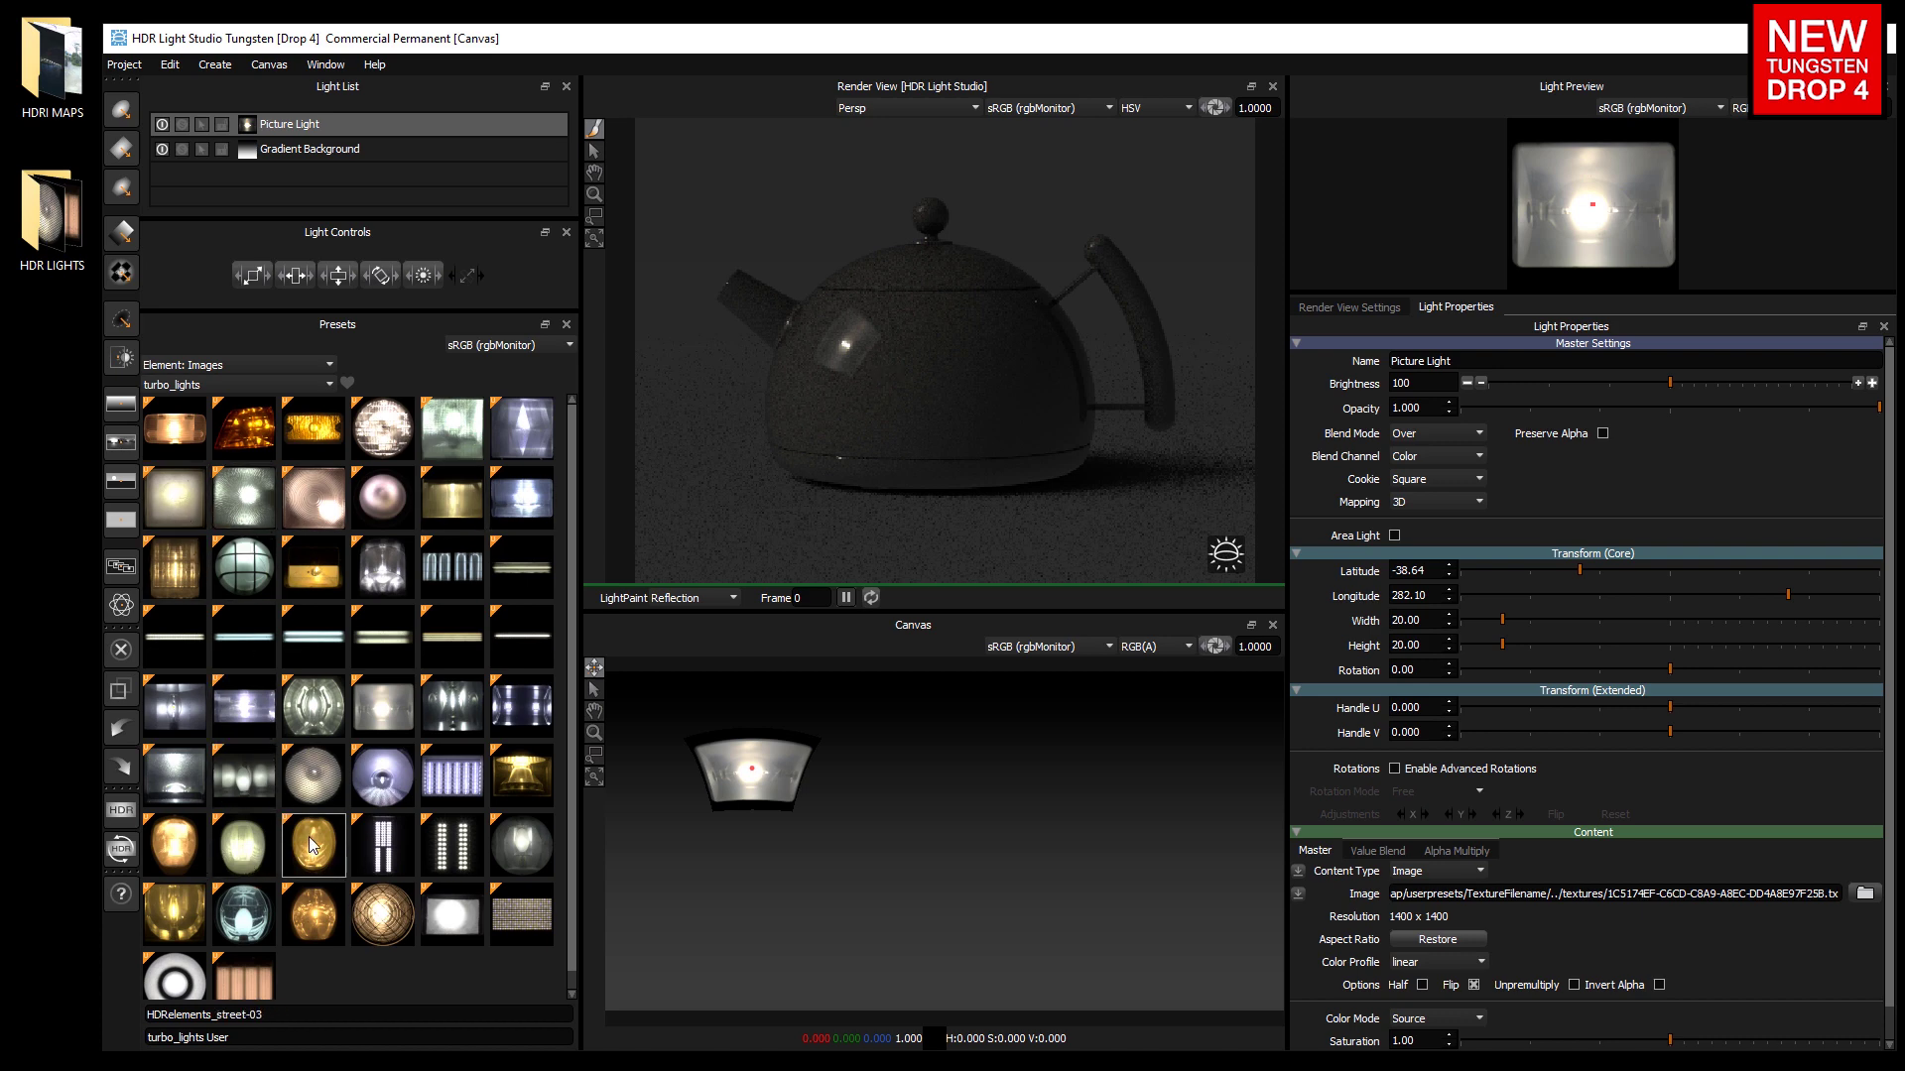
drag(313, 844, 1007, 360)
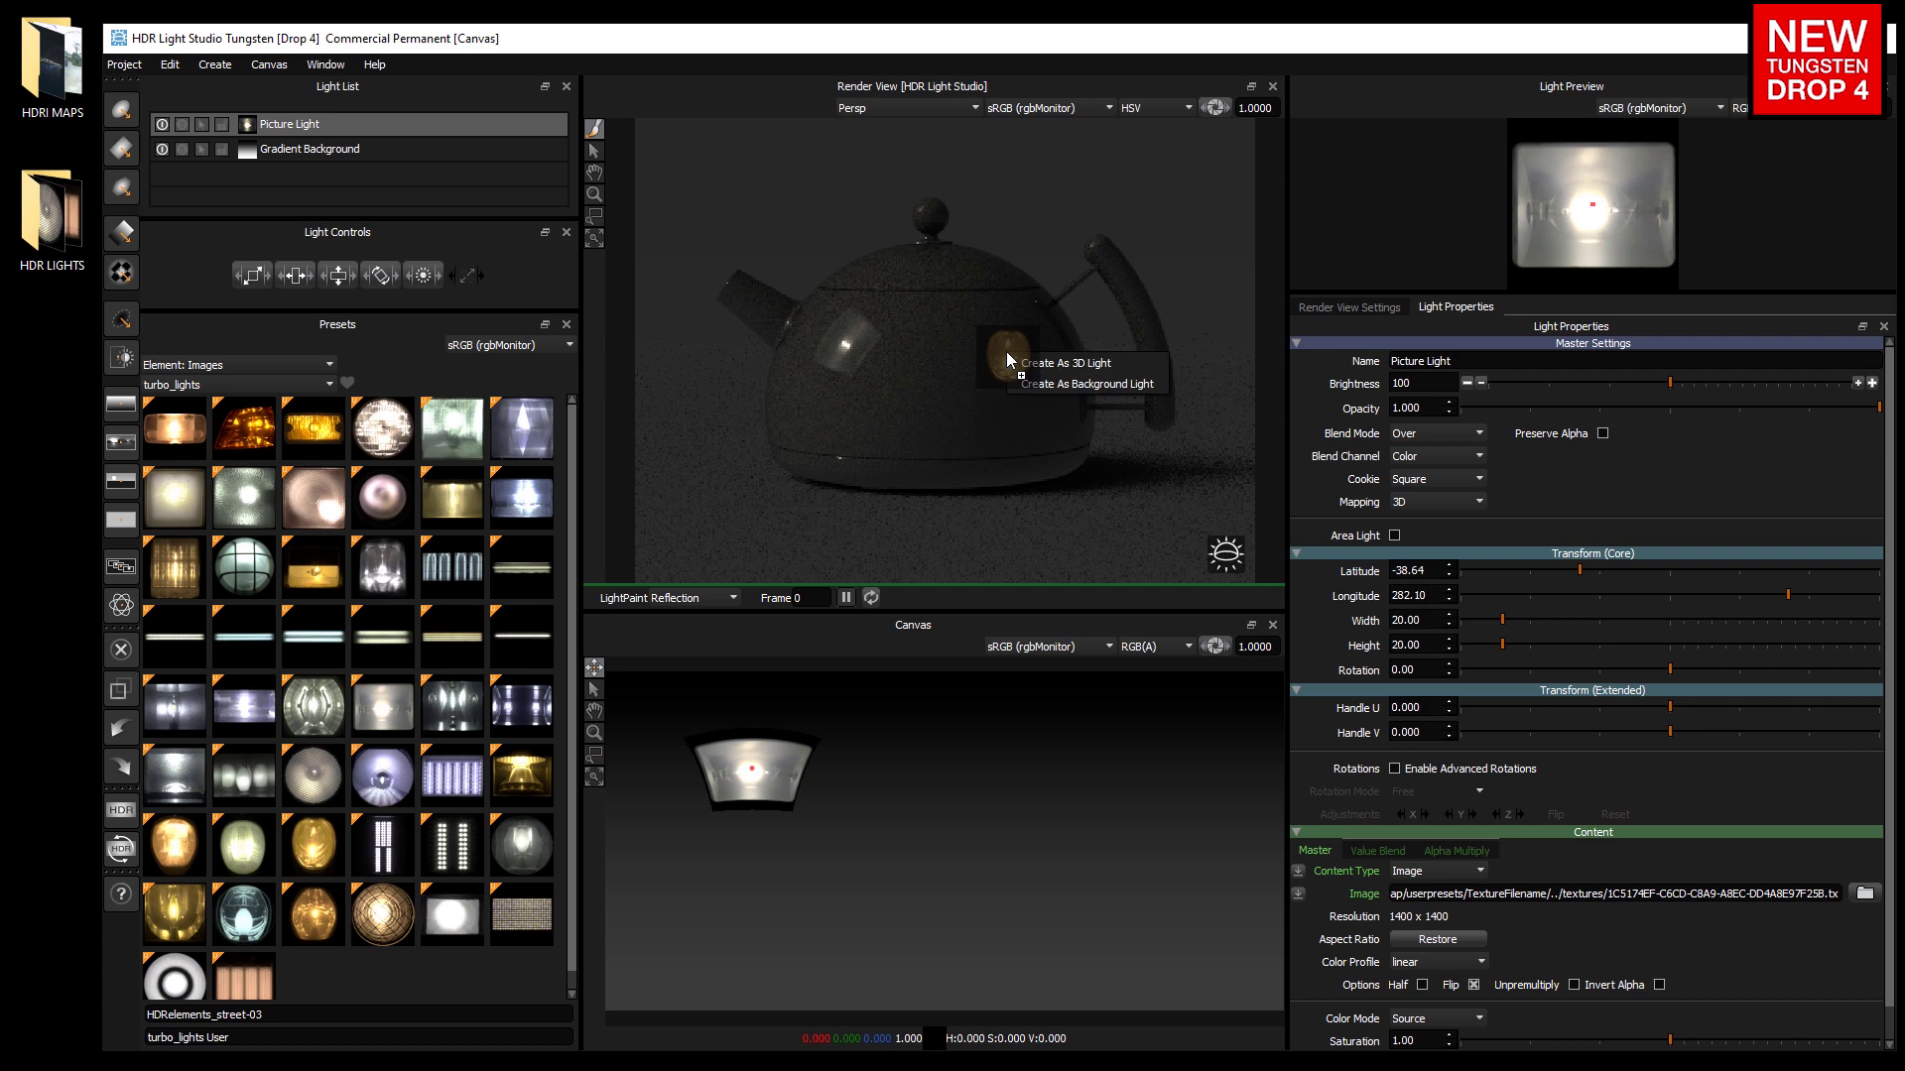
click(1103, 363)
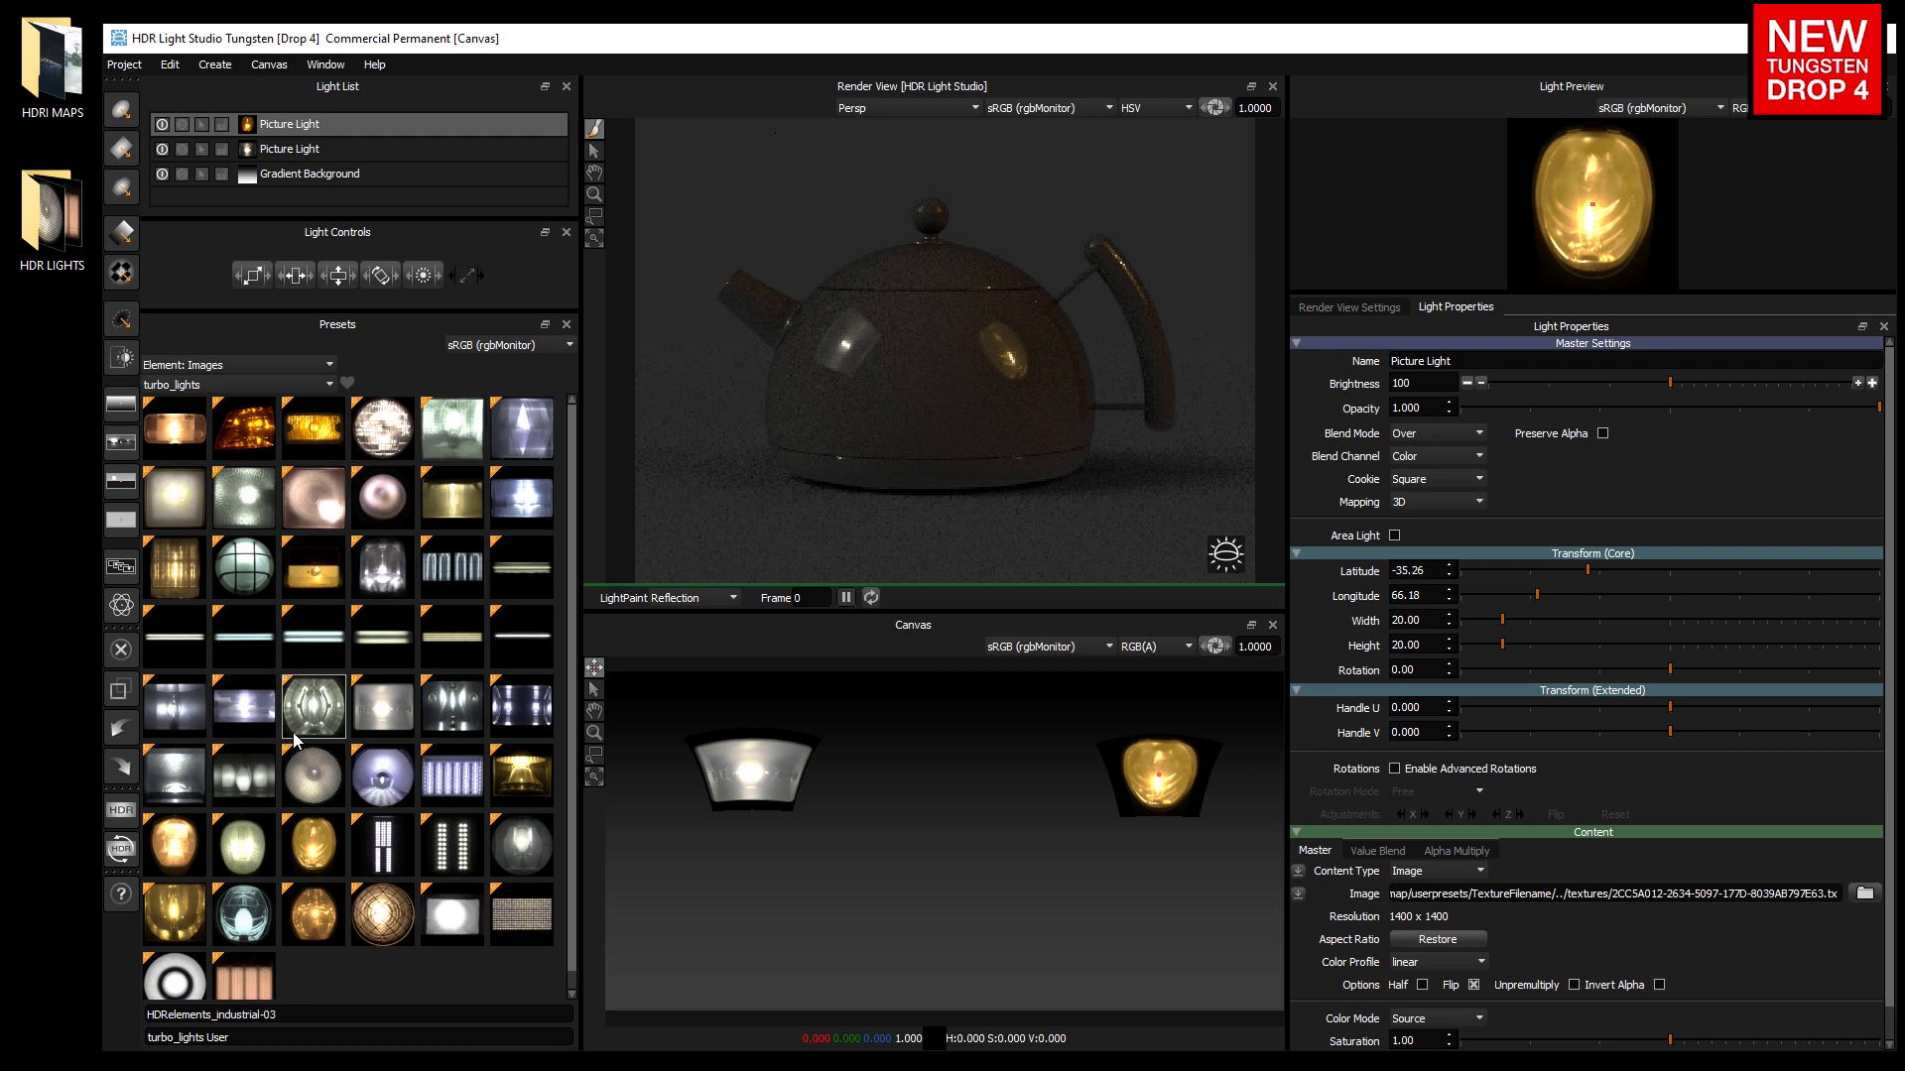
Step: Put the grille lamp image on the new light, then apply the first preset to the top picture light's master
mouse_move(298, 737)
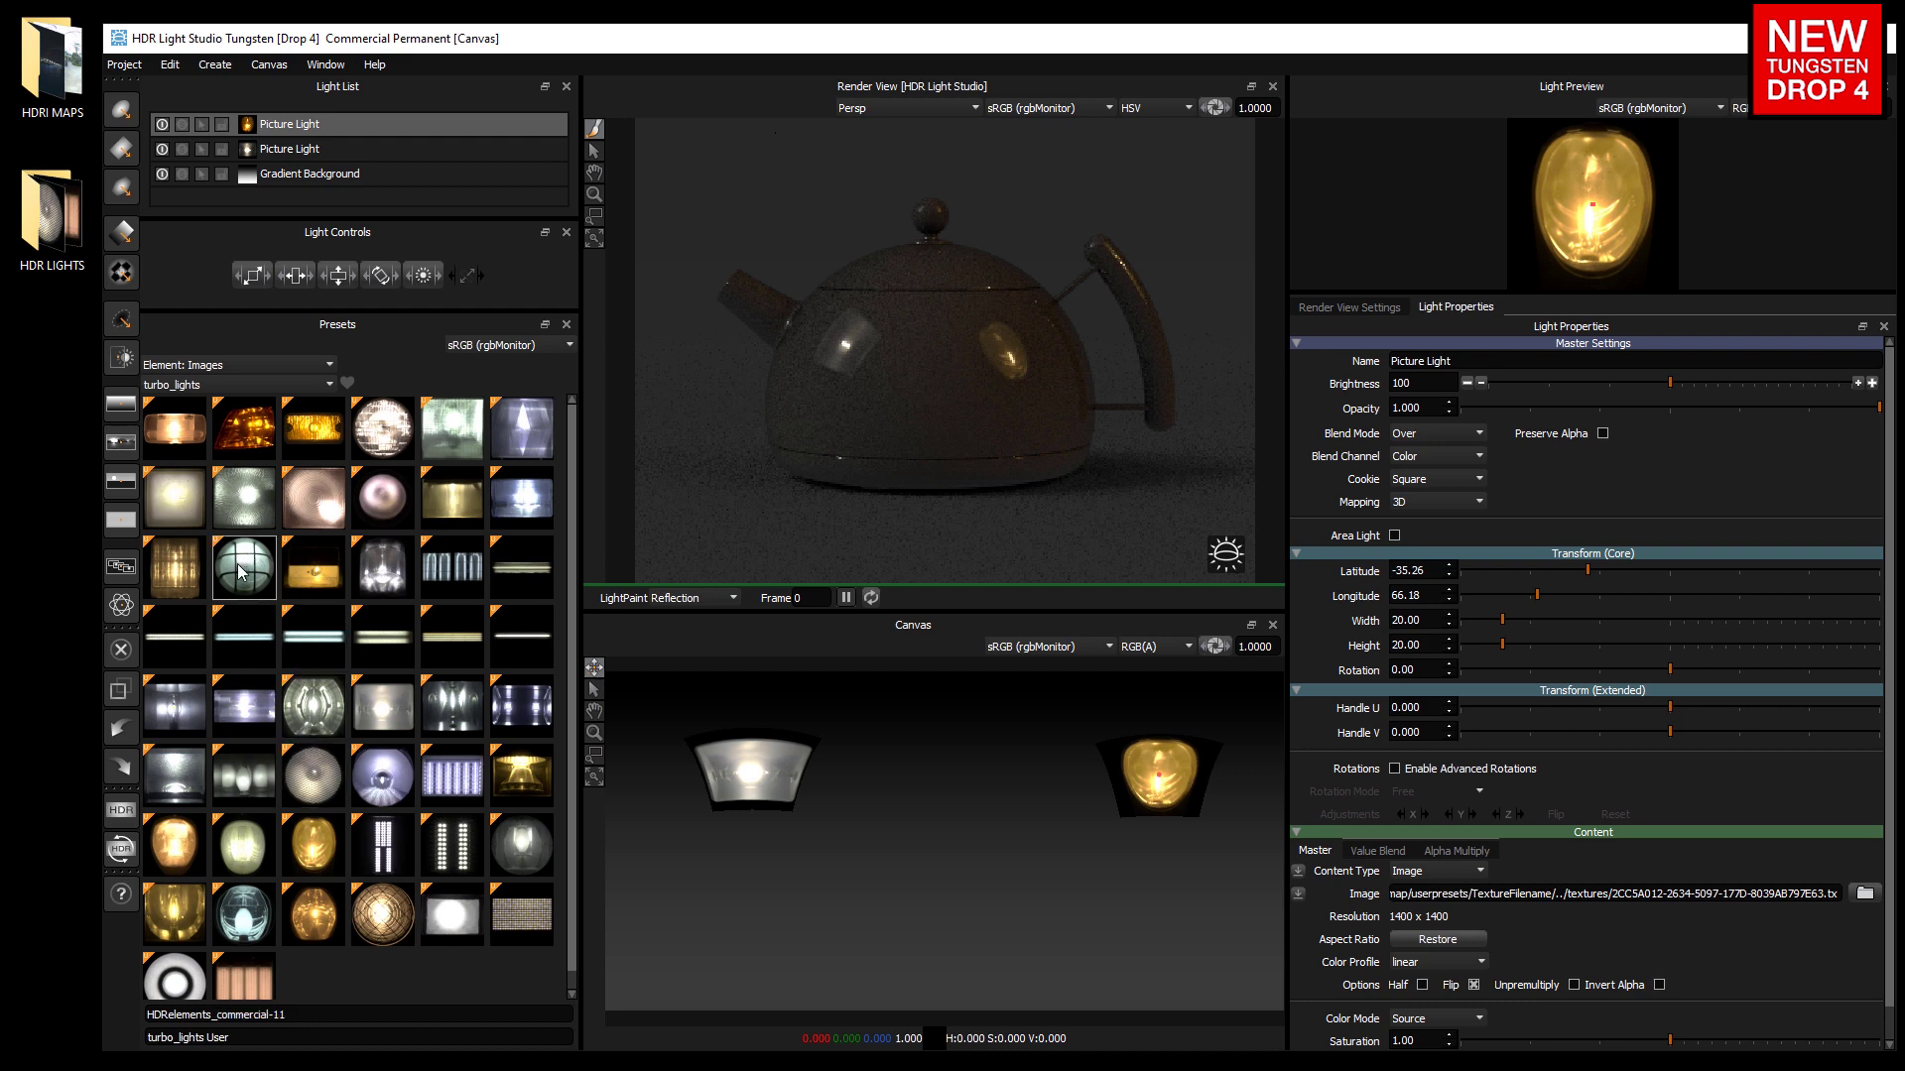
drag(246, 567, 1161, 710)
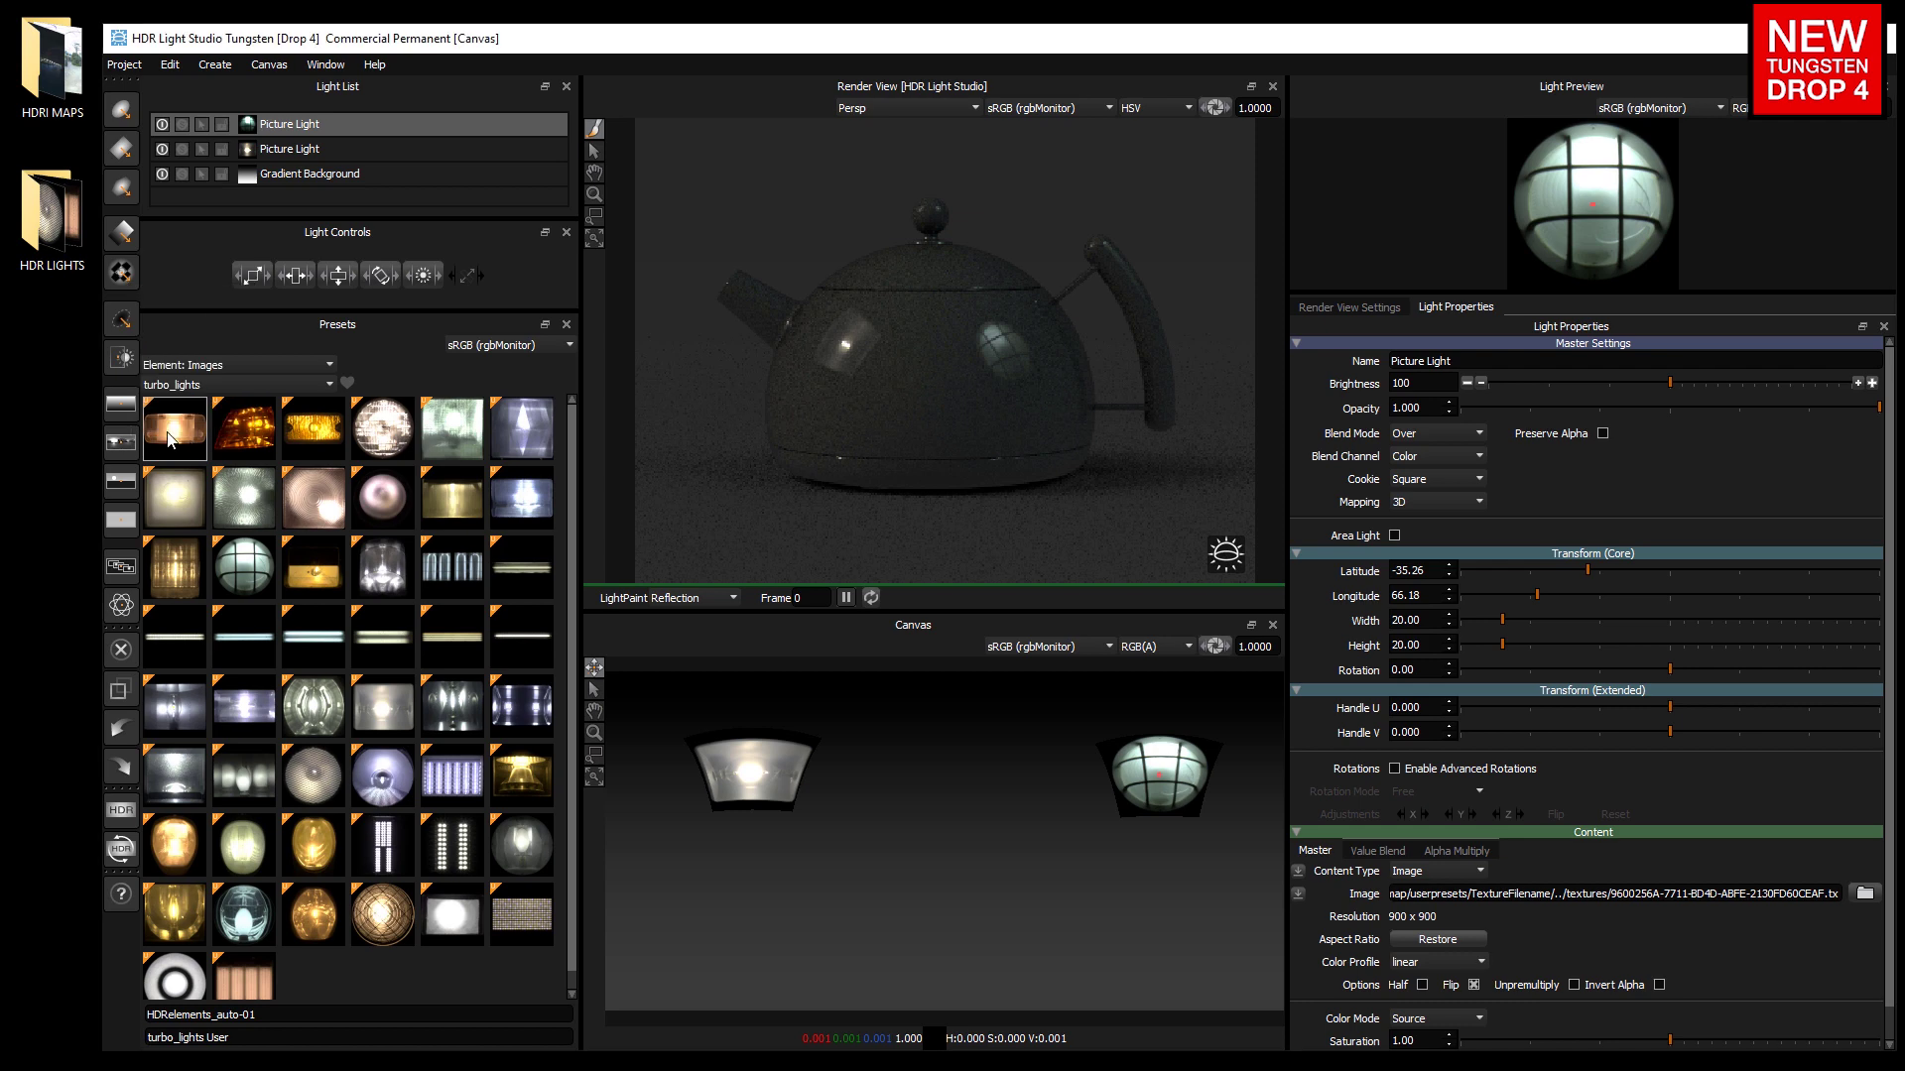
drag(171, 440, 393, 123)
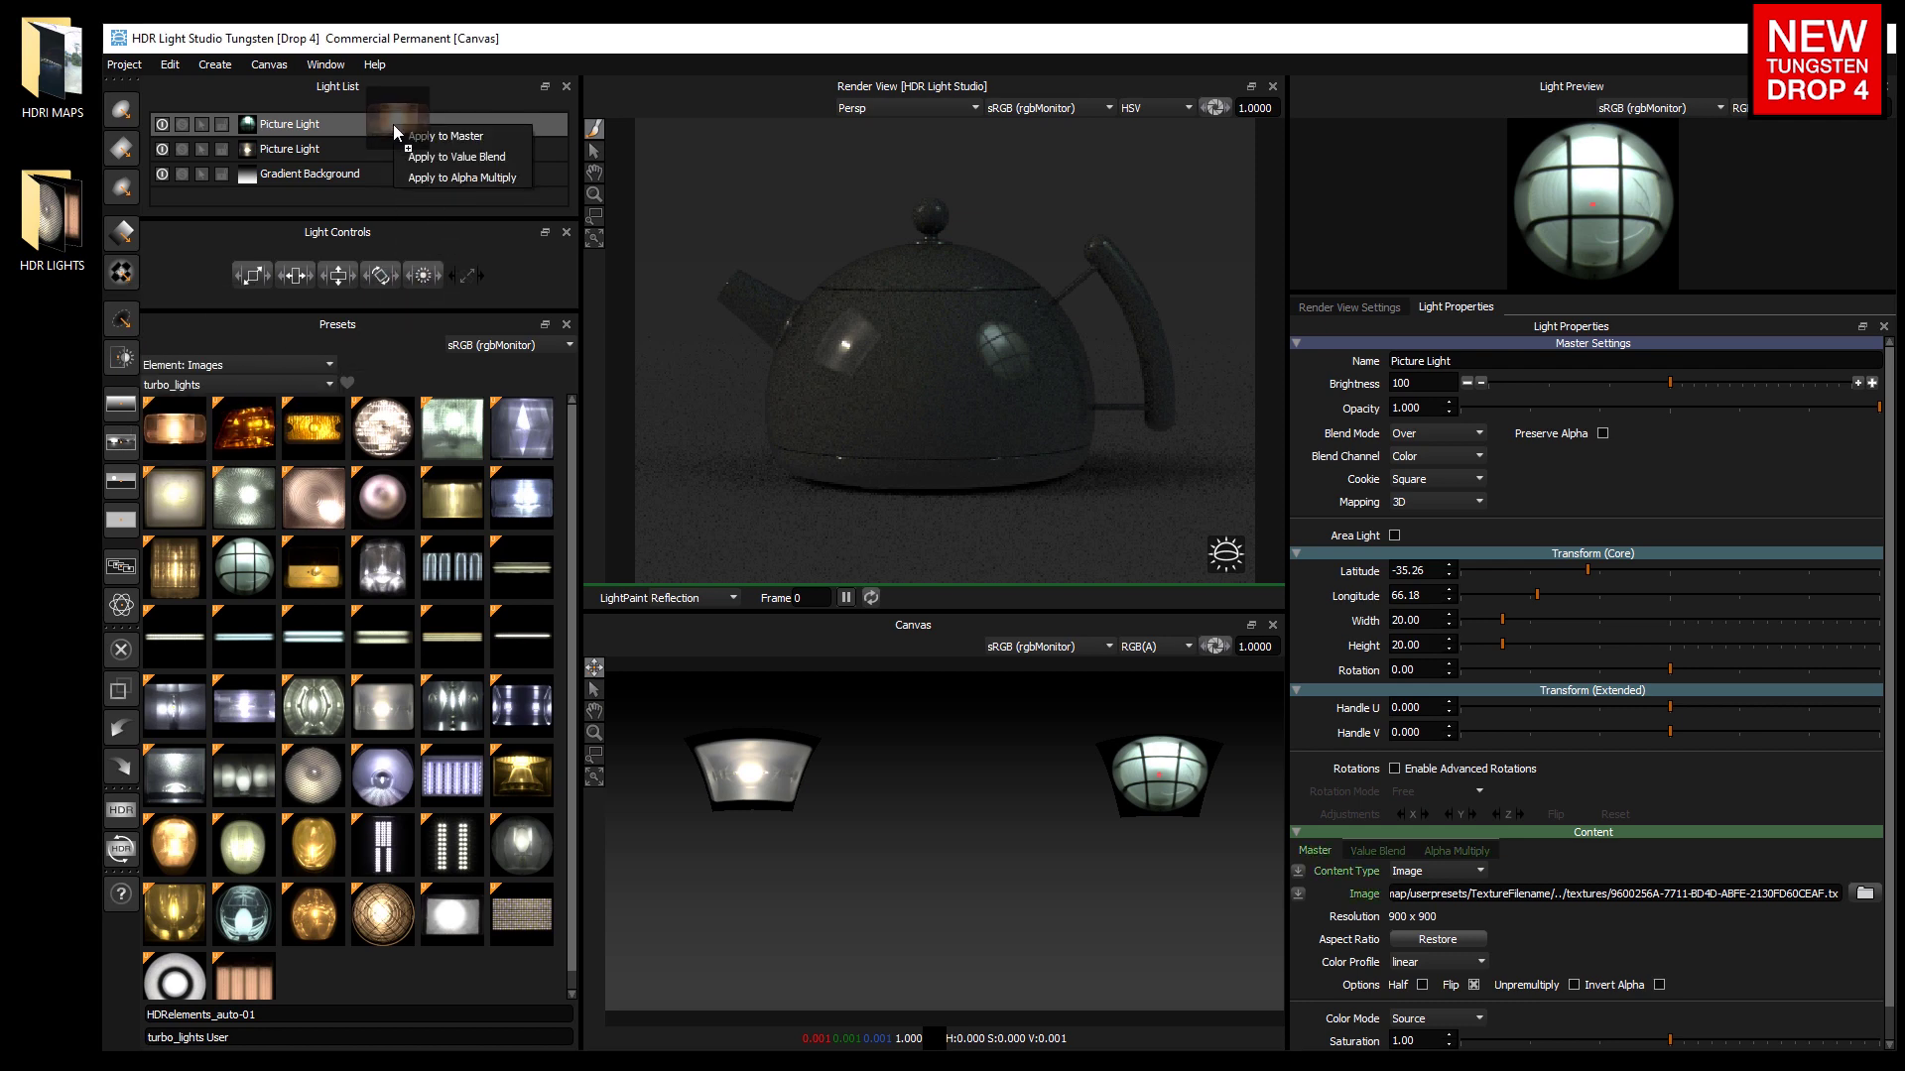
click(460, 136)
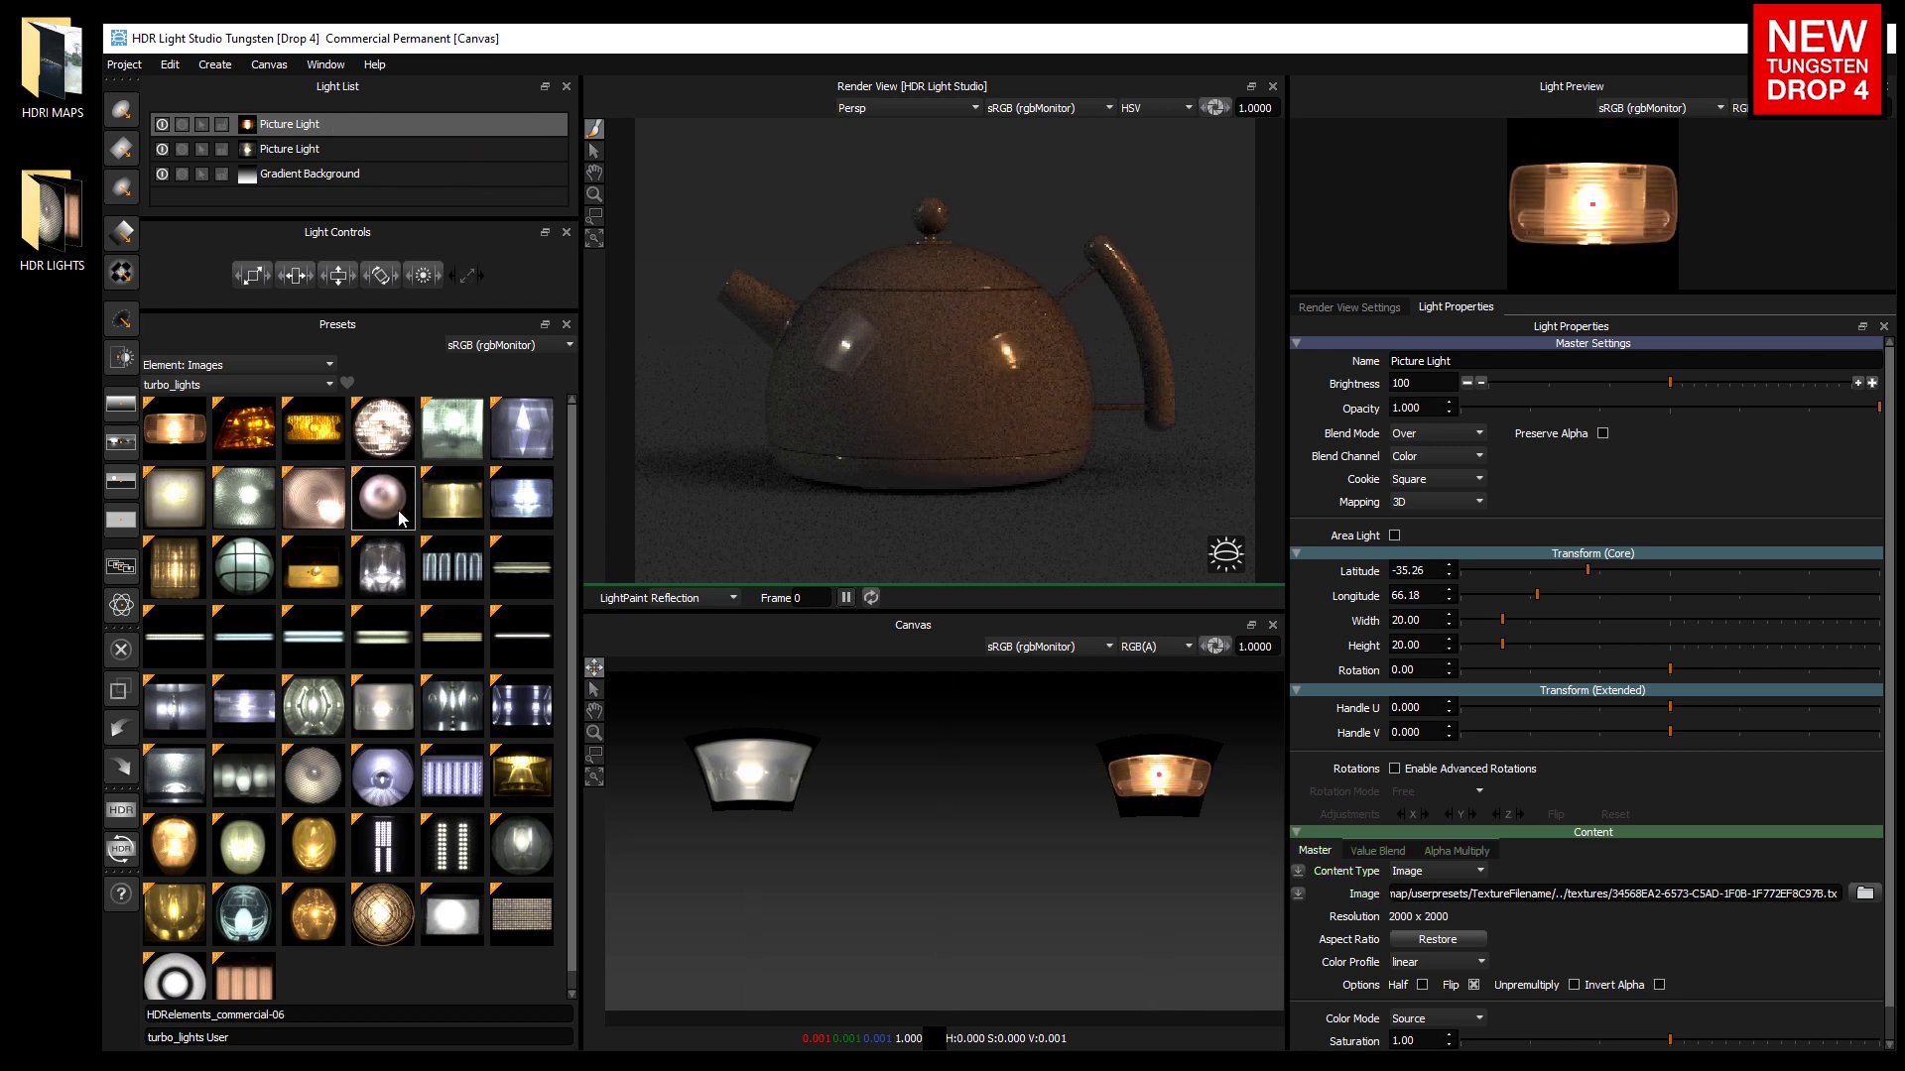
Step: Apply the pink sphere, then blue LED, then a white multi-lamp preset to the picture light's master
drag(382, 496, 478, 129)
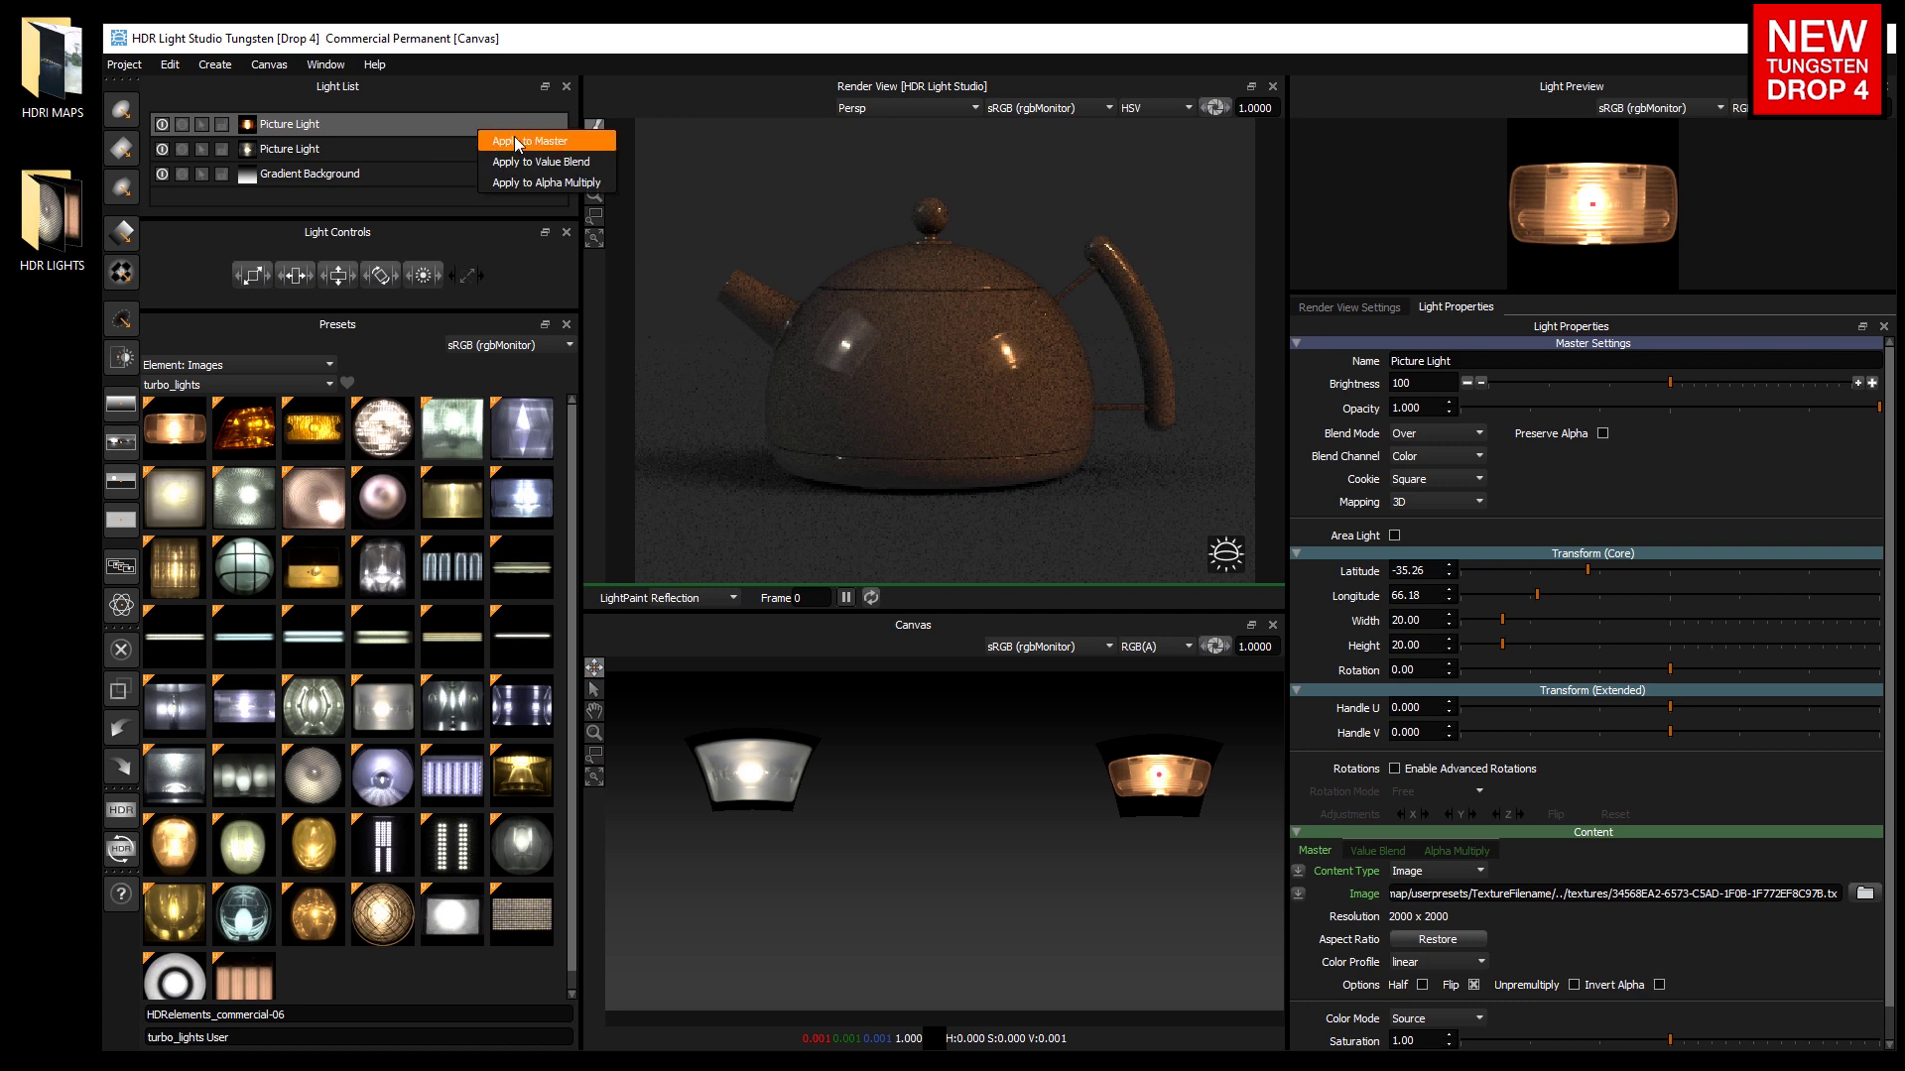
click(496, 137)
drag(452, 776, 443, 121)
click(493, 135)
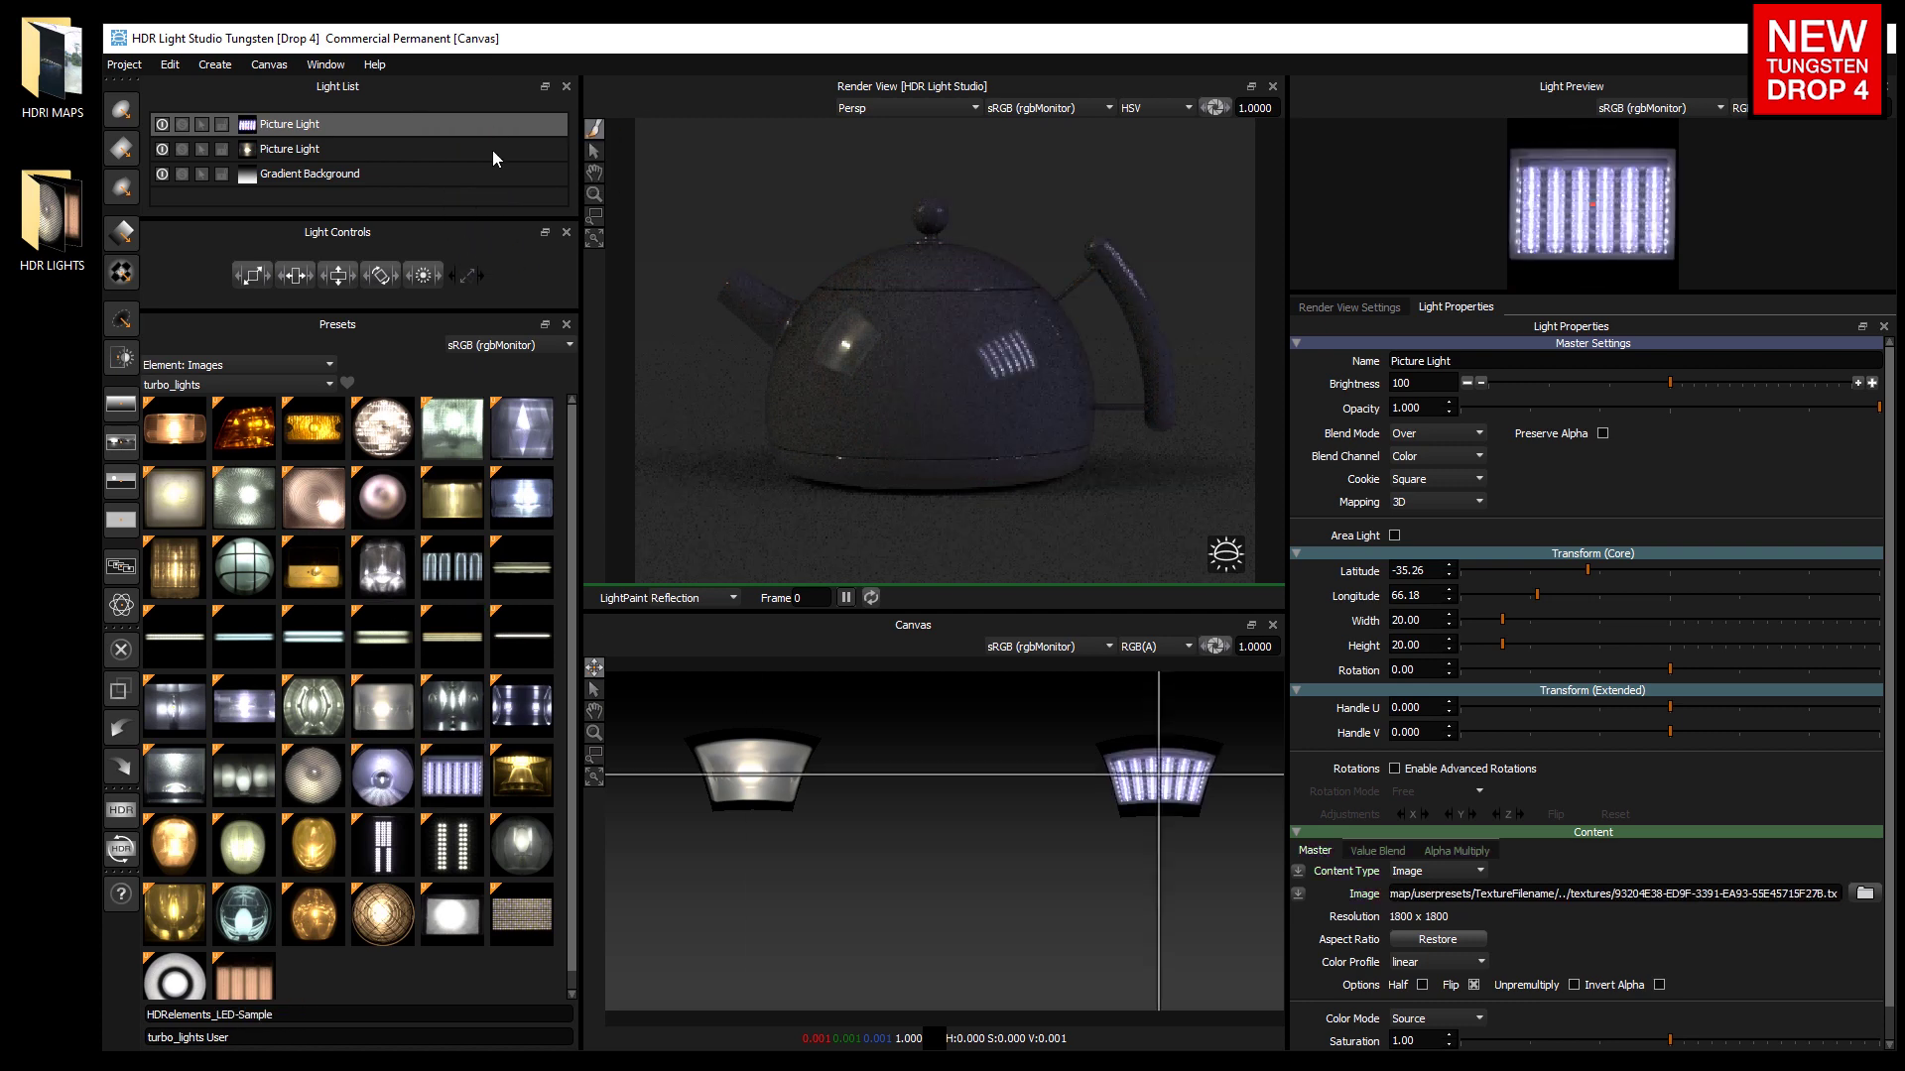
drag(244, 777, 496, 122)
click(544, 135)
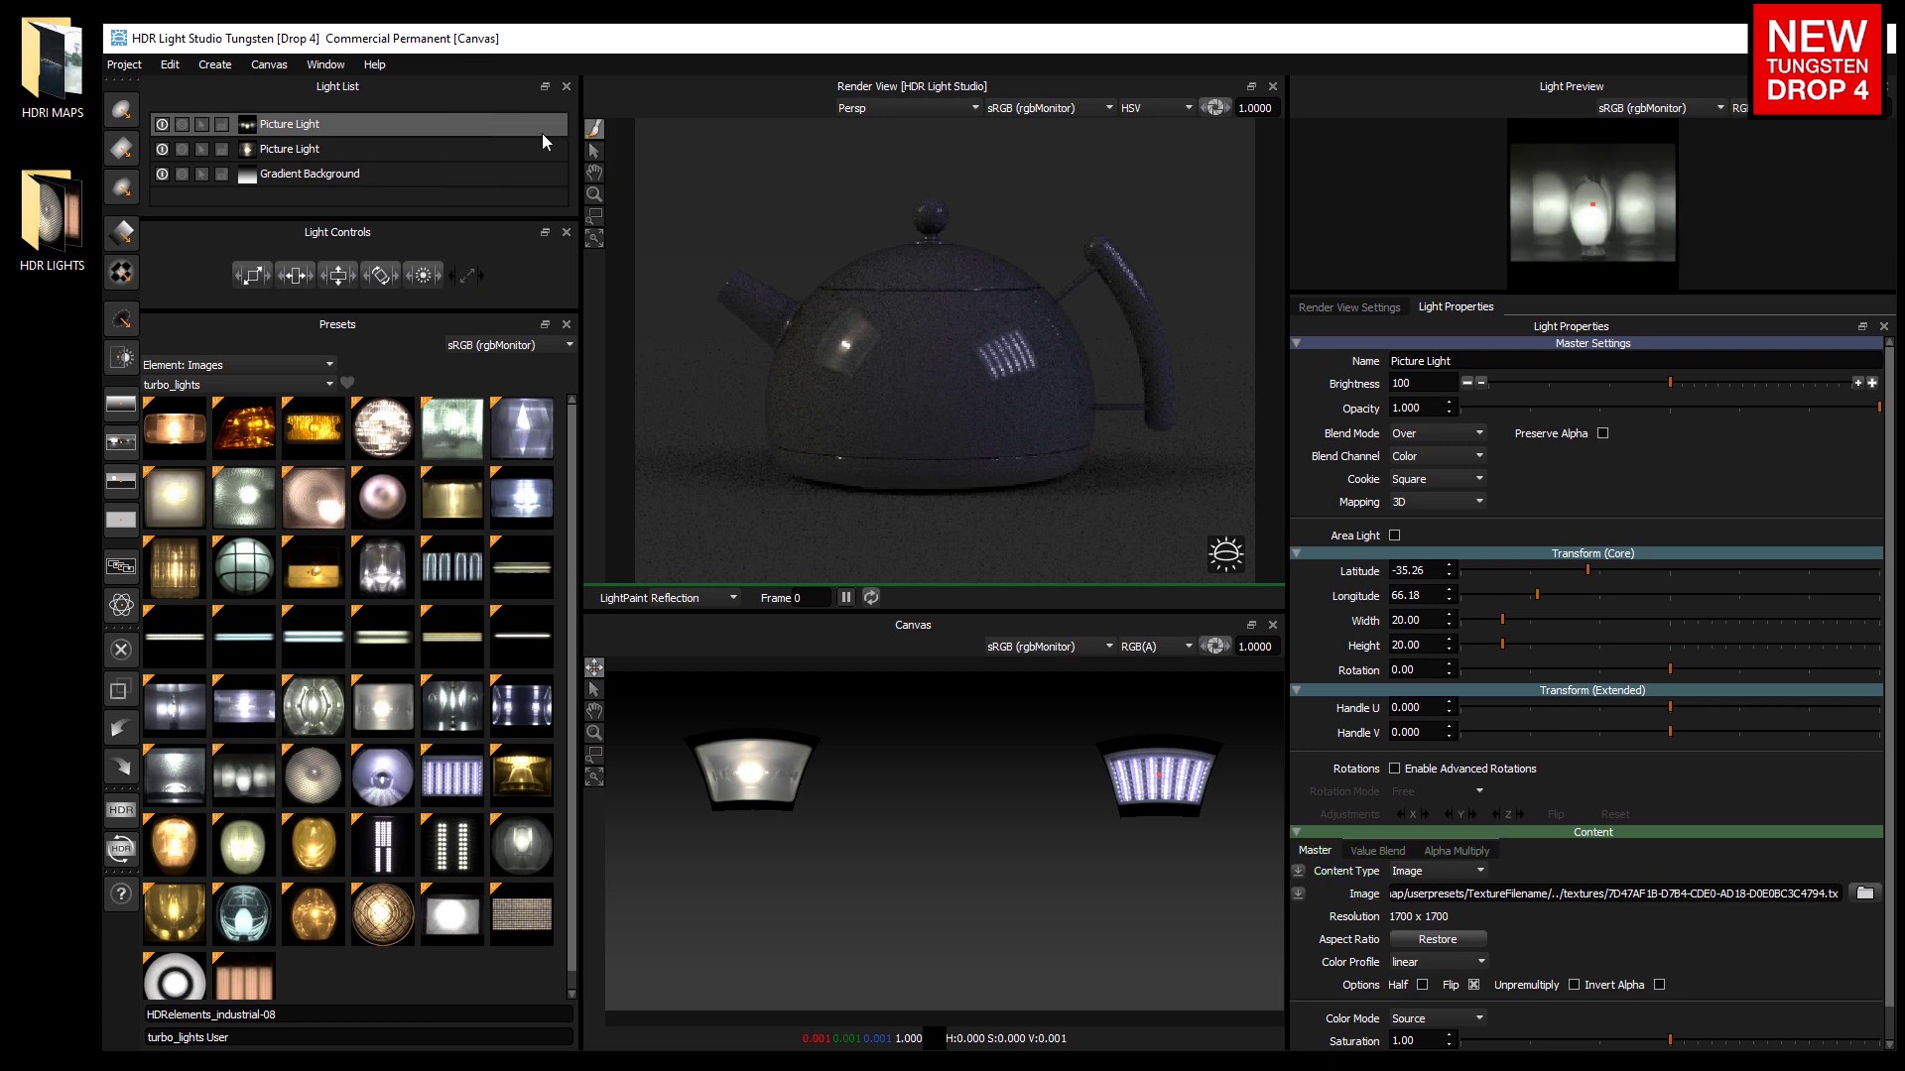